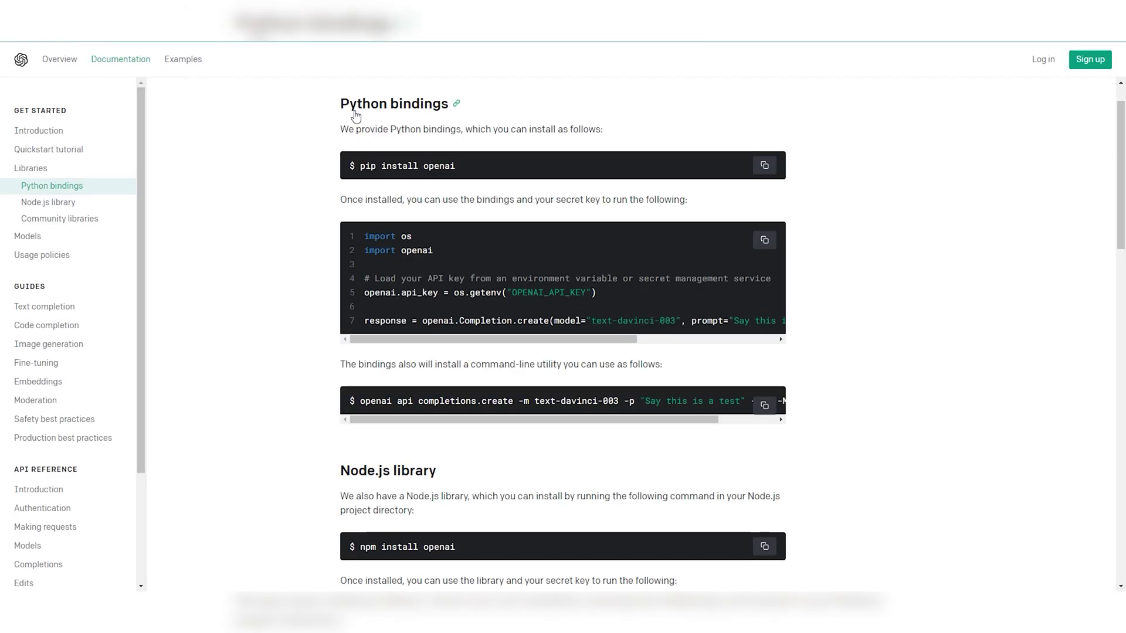
Step: Copy the two generated 'AI powered automations' essay paragraphs from the Playground completion
scroll(439, 302, down, 5)
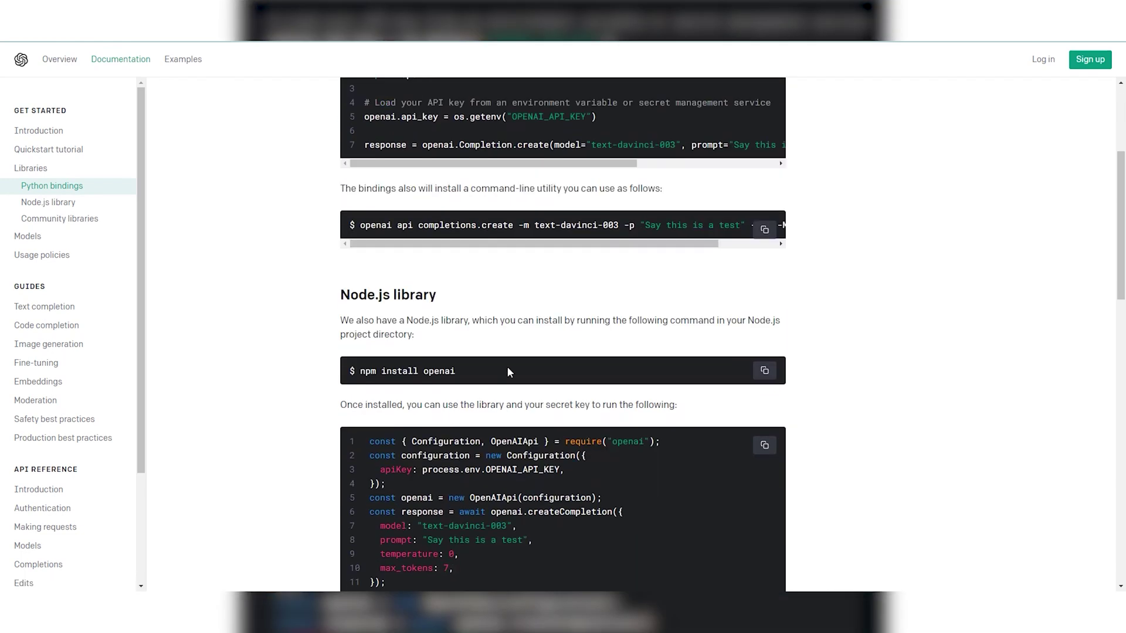
scroll(800, 474, down, 5)
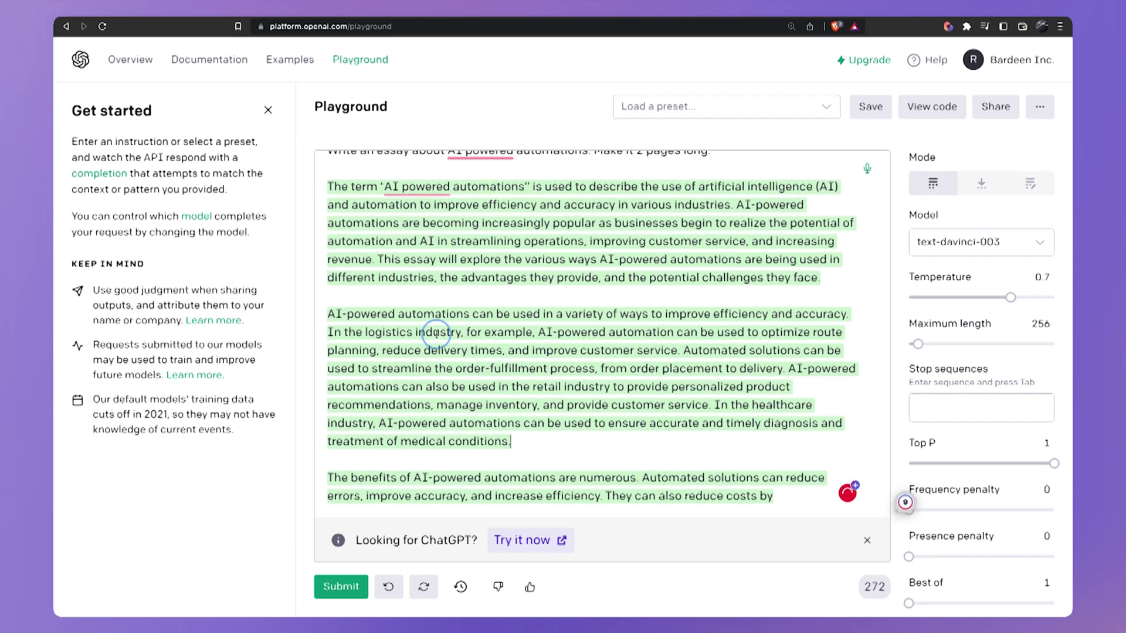
drag(511, 441, 318, 191)
key(super+c)
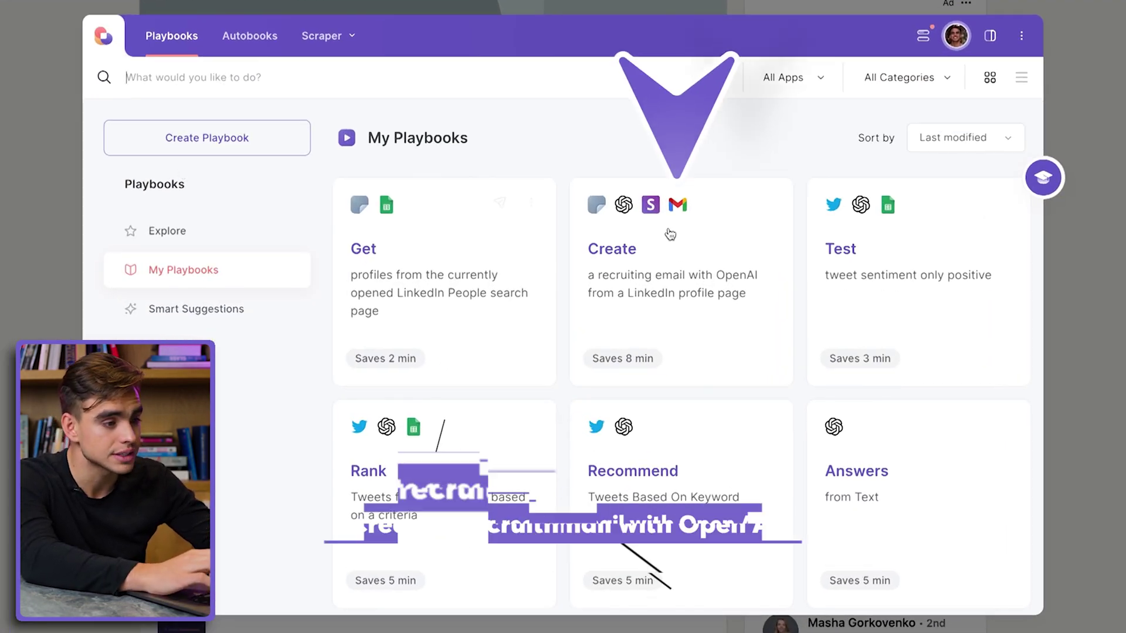
Step: Run the Create recruiting email playbook with MACHINE LEARNING as the hiring position
click(725, 263)
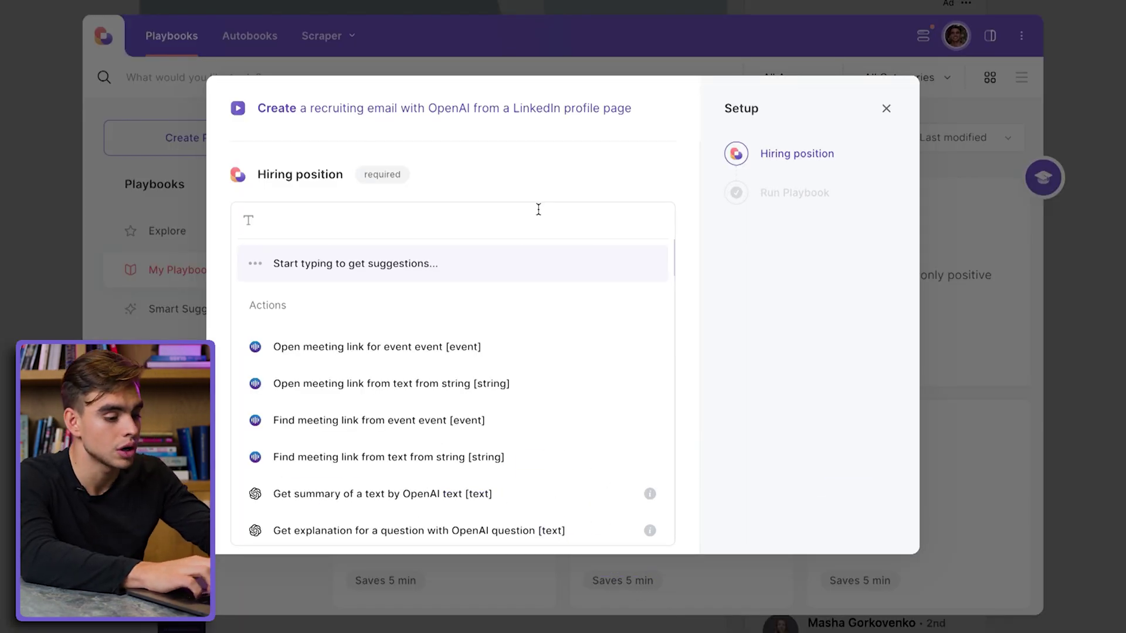
text(MACHINE LEARNING)
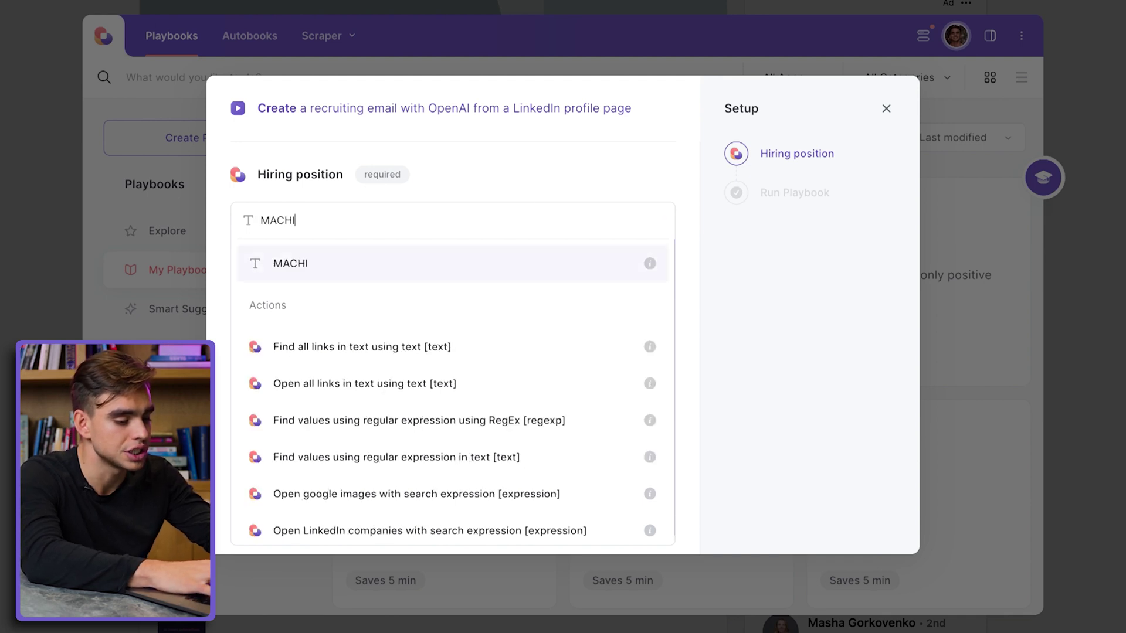
key(Return)
key(Return)
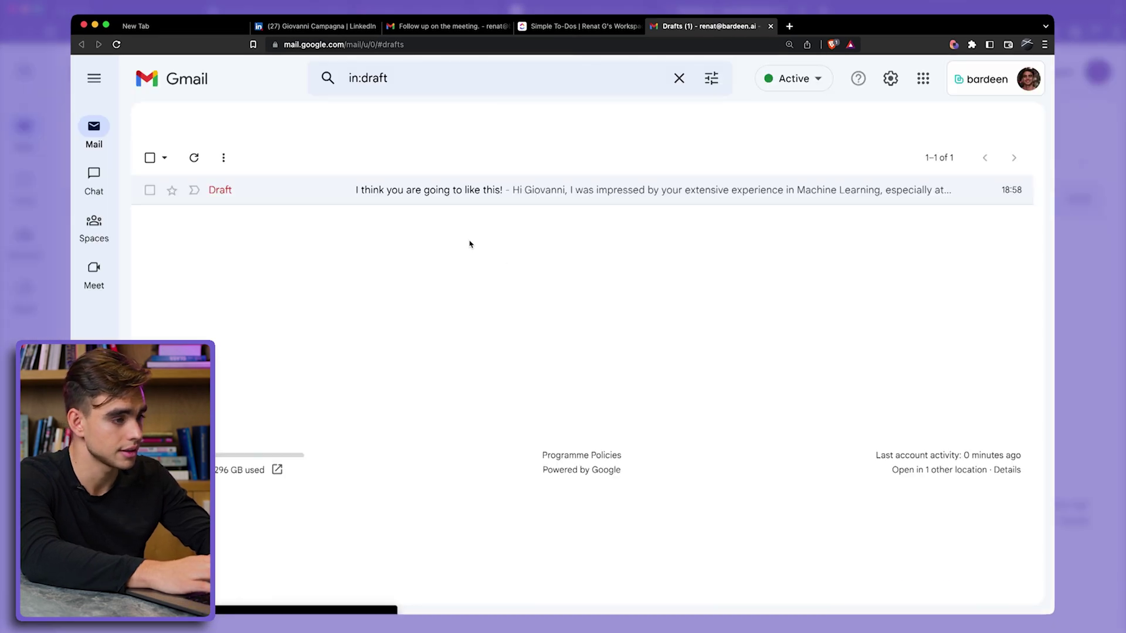
Step: Review the generated recruiting email in Drafts, close it, and bring up Bardeen with Option+B
click(455, 193)
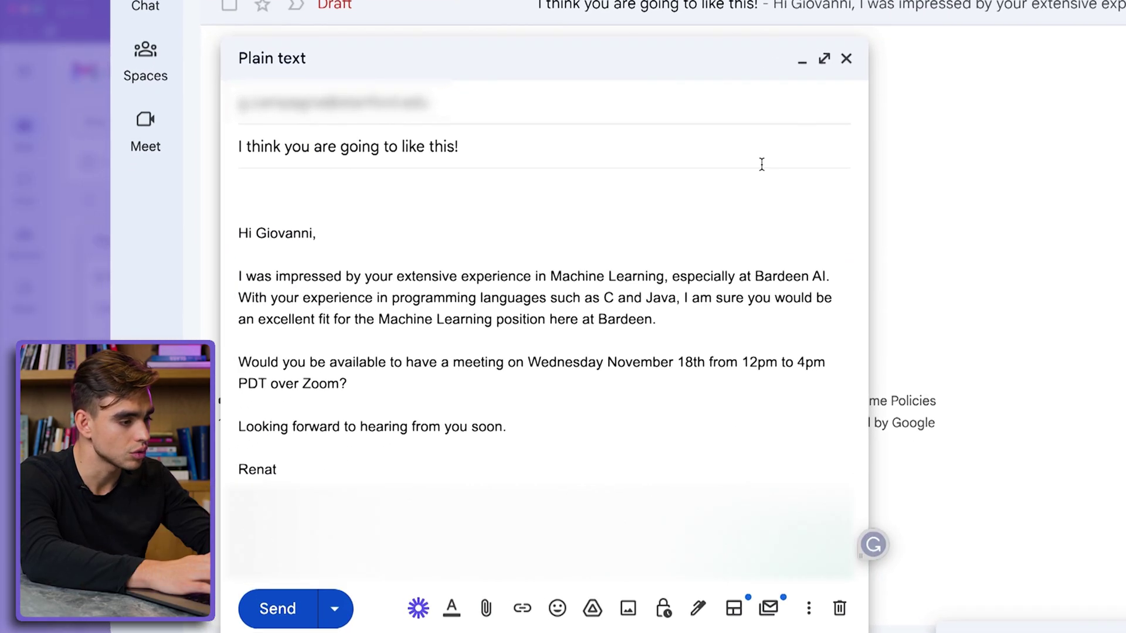
click(731, 193)
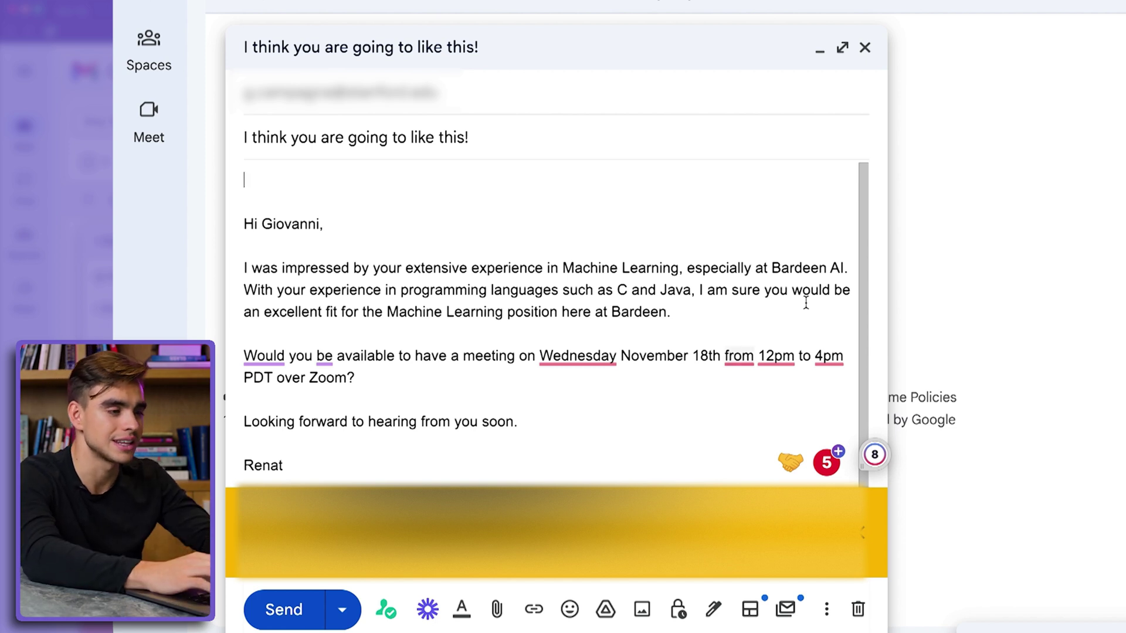
click(864, 47)
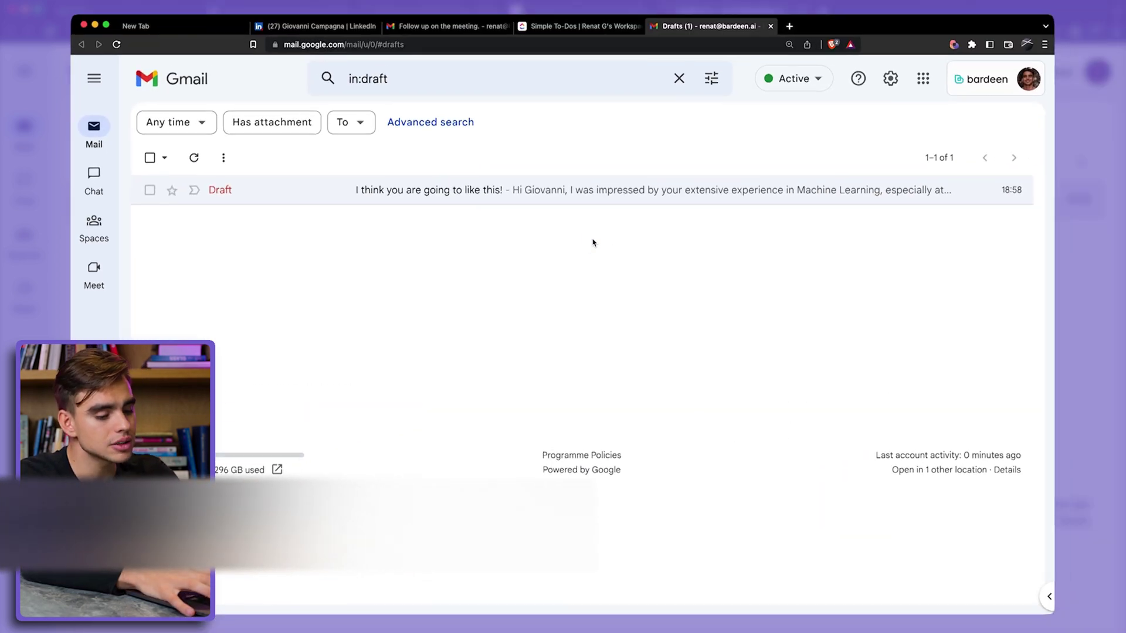
key(alt+b)
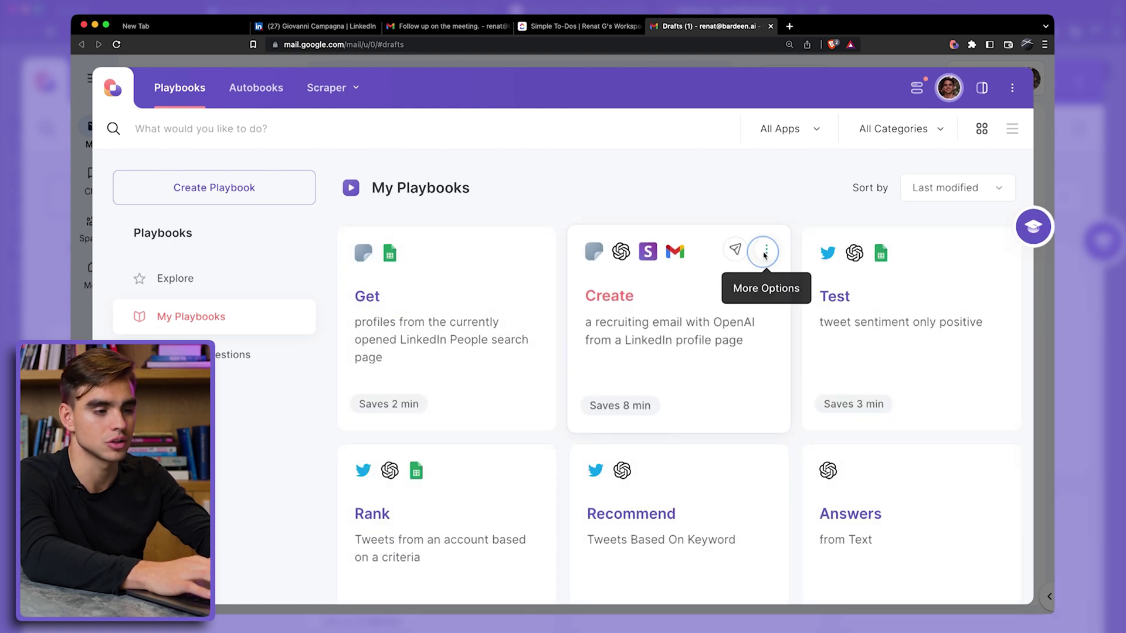
Step: Open the recruiting email playbook in the builder and view its Scraper, OpenAI, Snov and Gmail steps
click(765, 254)
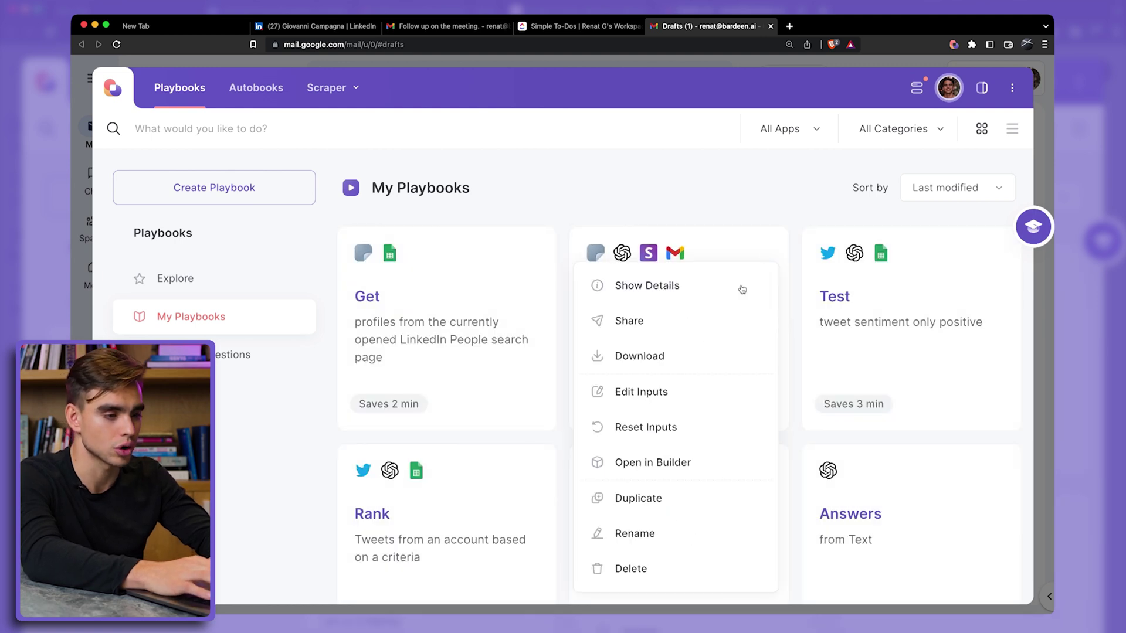
click(717, 466)
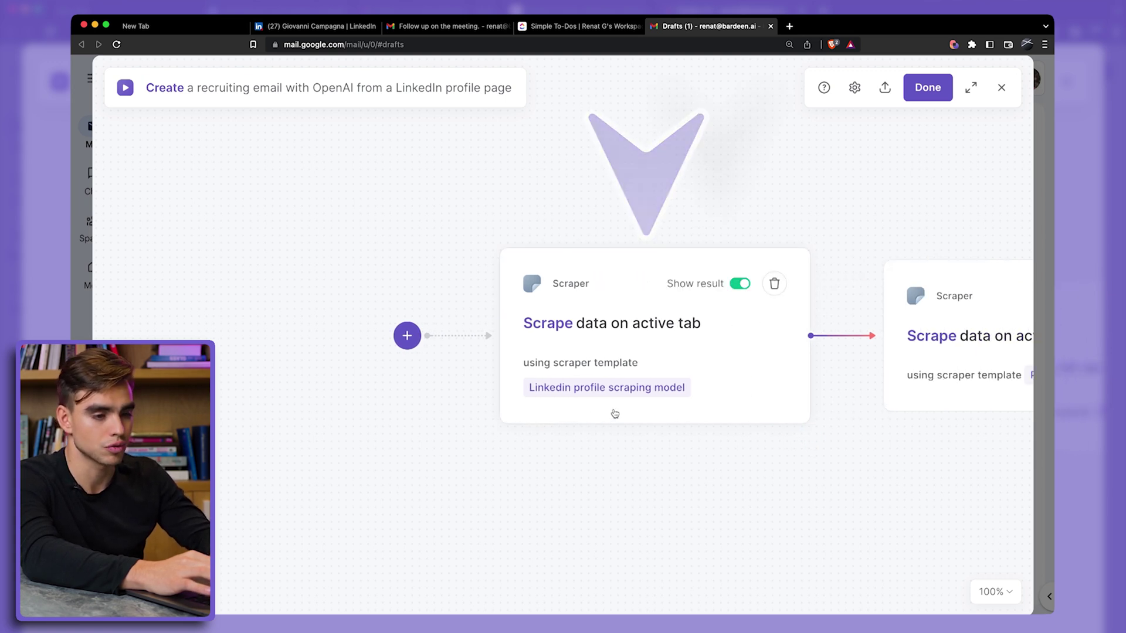
scroll(613, 409, right, 5)
scroll(856, 389, right, 7)
scroll(852, 389, right, 2)
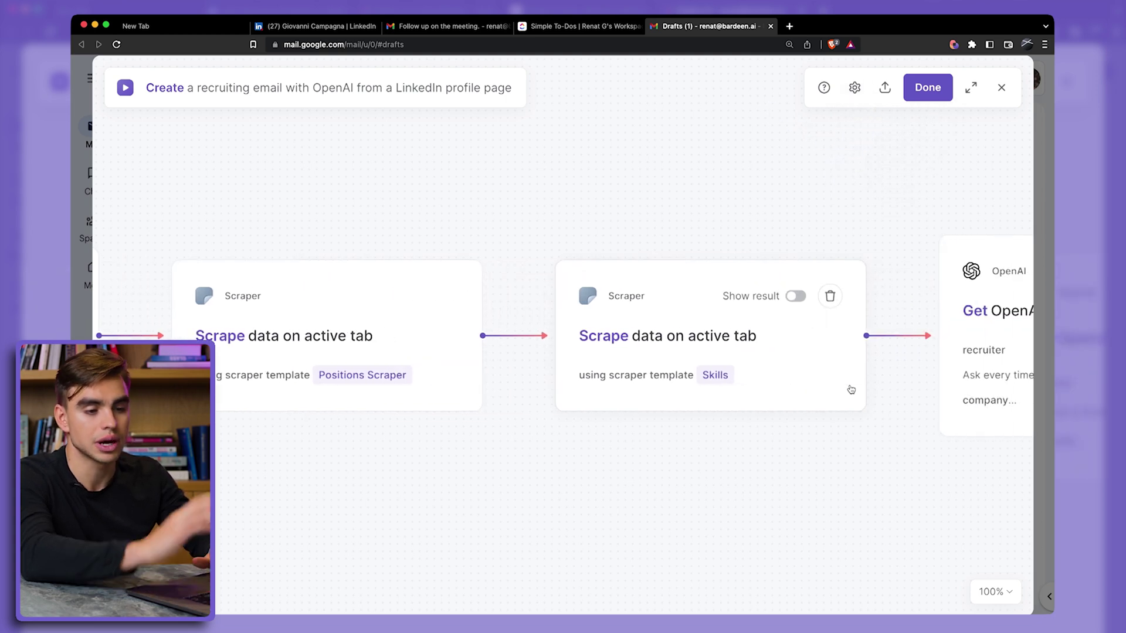
scroll(851, 389, right, 5)
scroll(851, 389, right, 2)
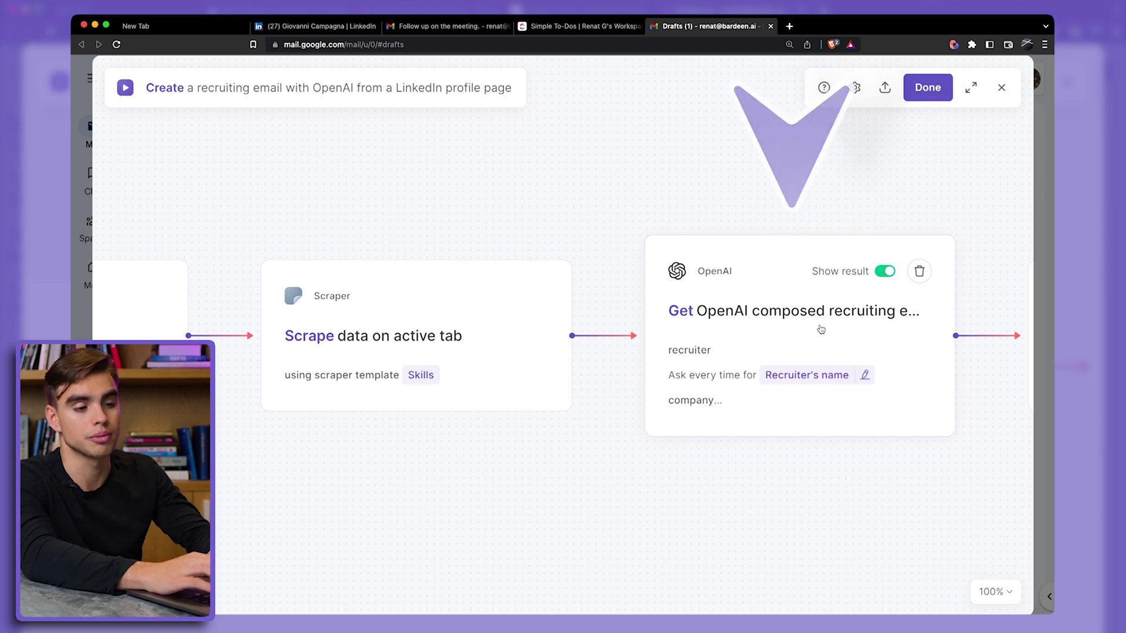
scroll(872, 346, right, 2)
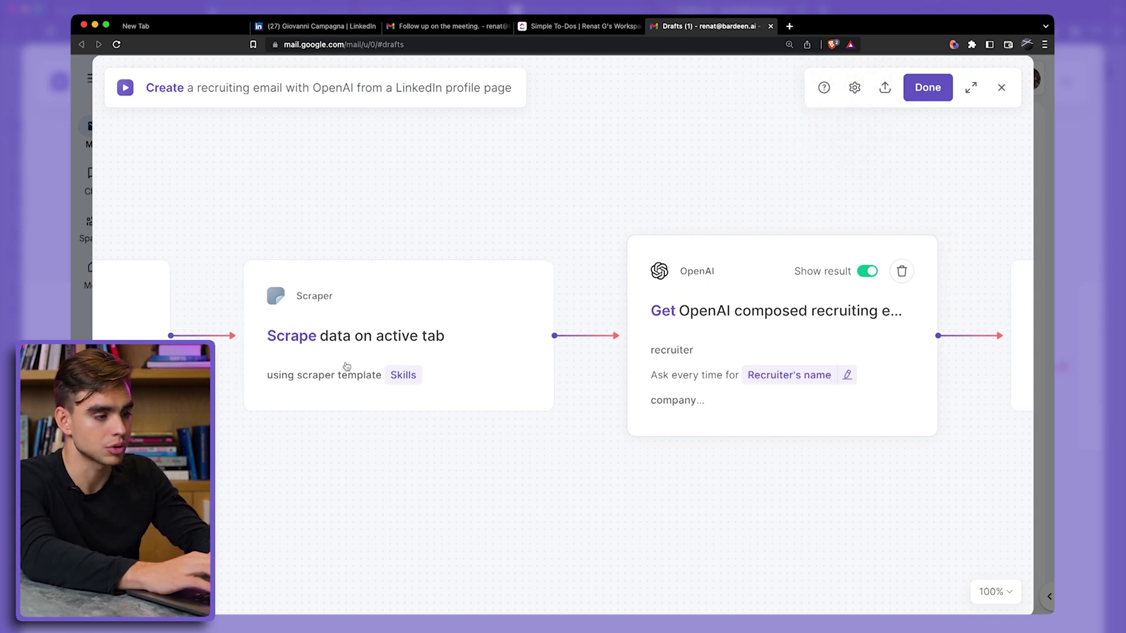
scroll(703, 387, right, 10)
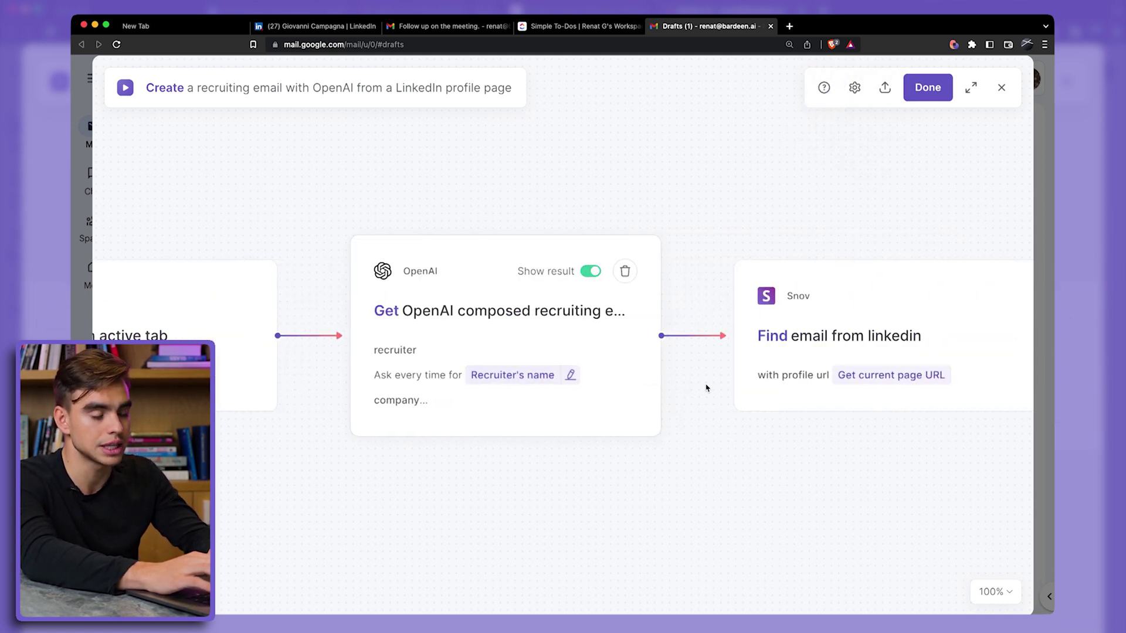
scroll(848, 449, right, 5)
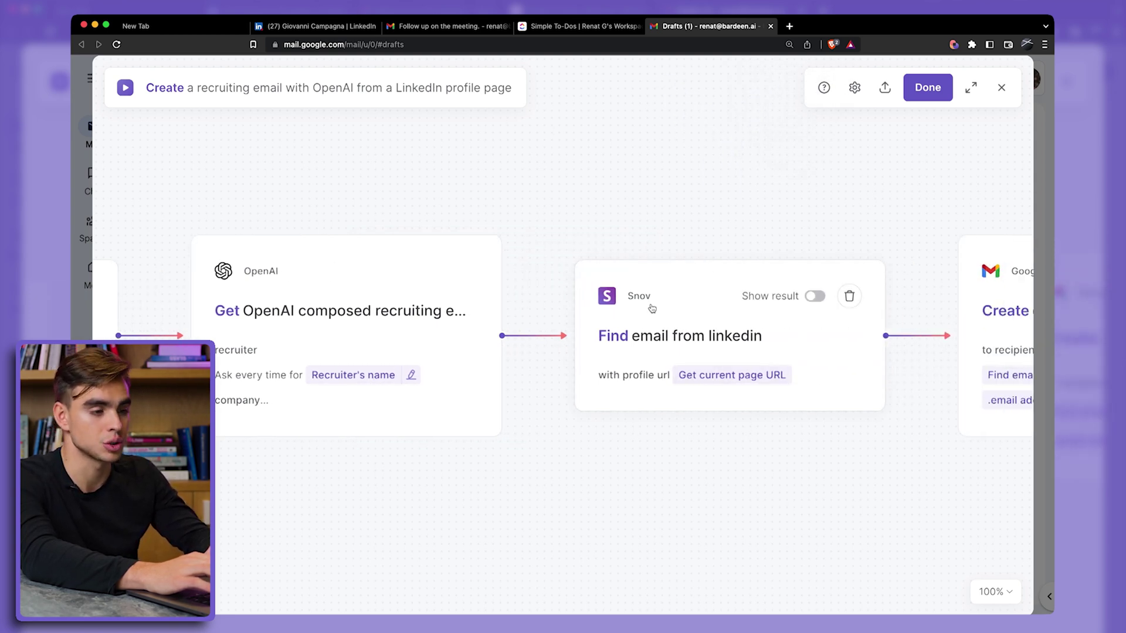
scroll(717, 333, right, 12)
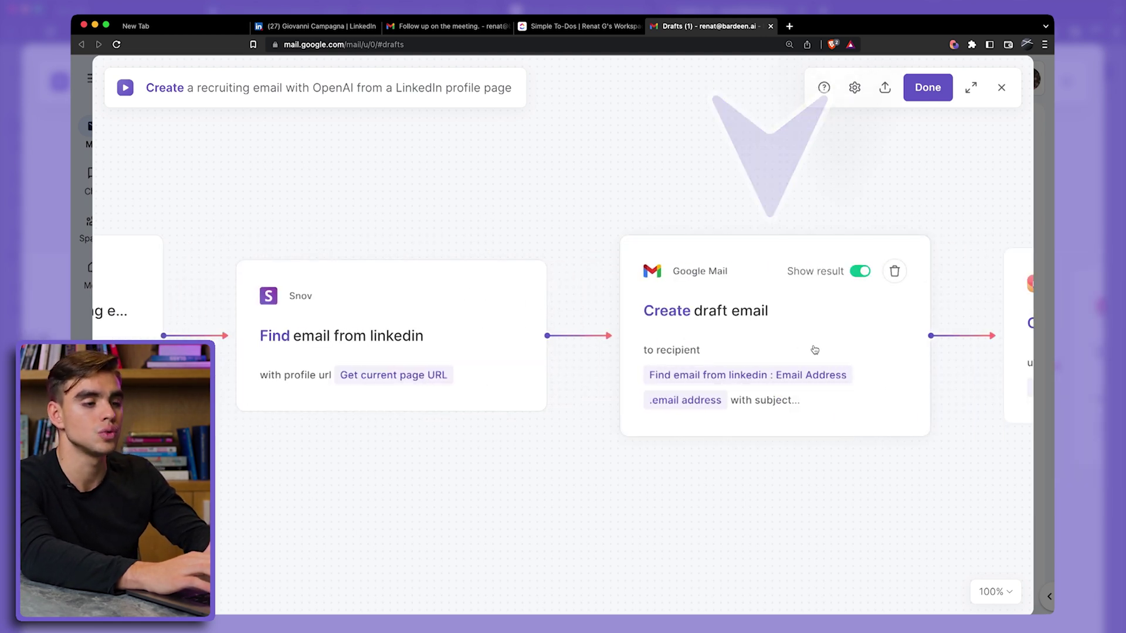
Step: Inspect the Gmail Create draft email step's recipient, copying, subject and body fields
click(841, 399)
click(461, 384)
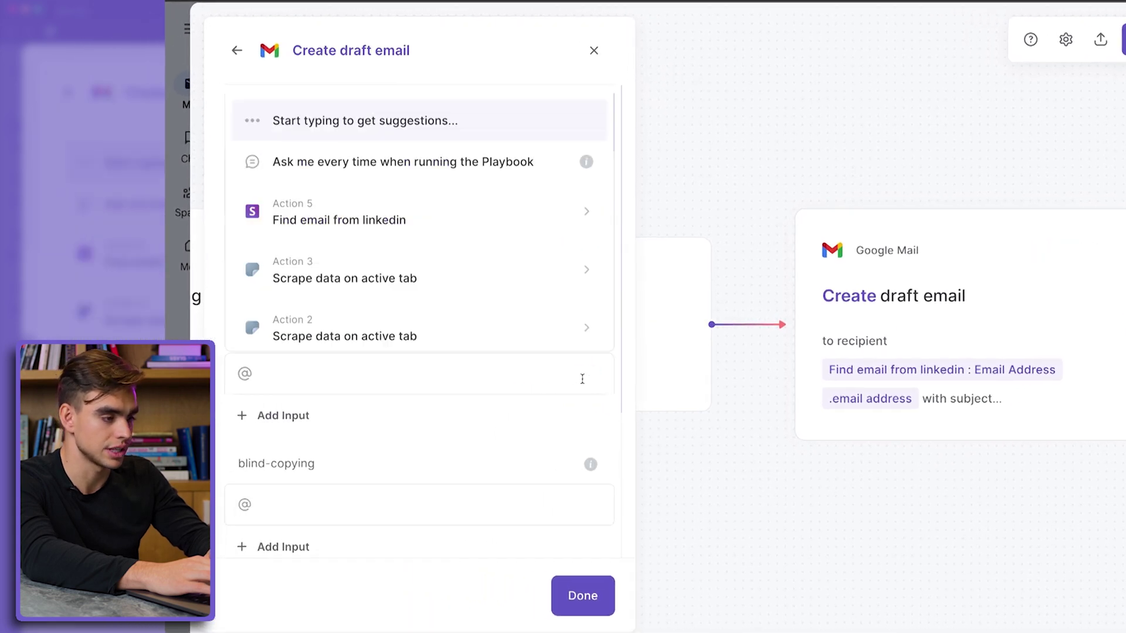
scroll(582, 378, down, 3)
scroll(583, 378, up, 3)
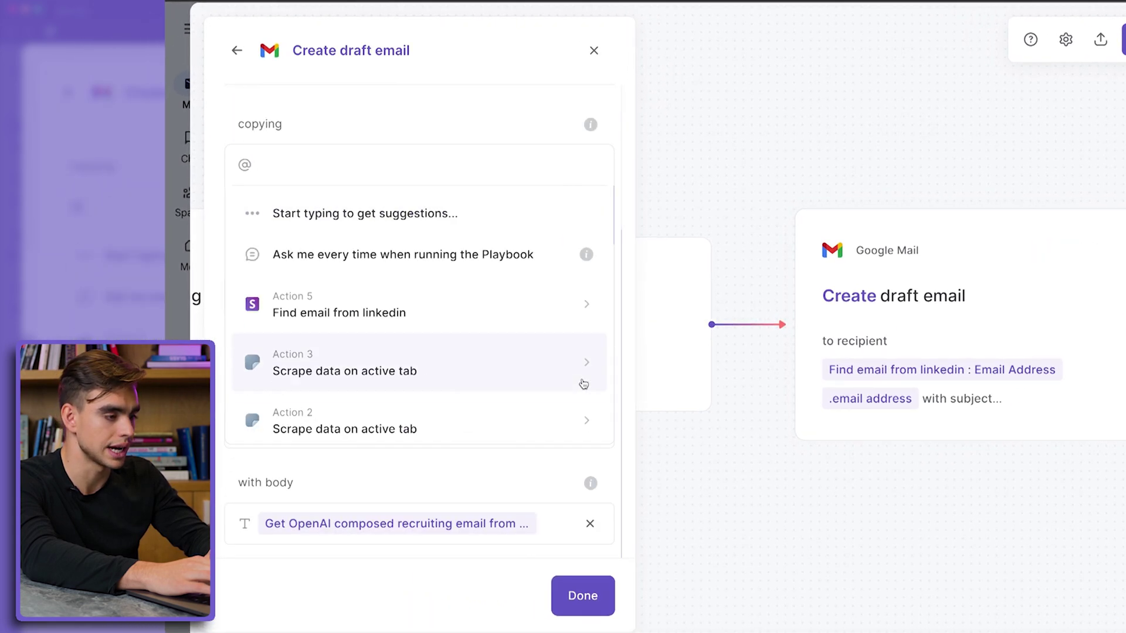
click(536, 477)
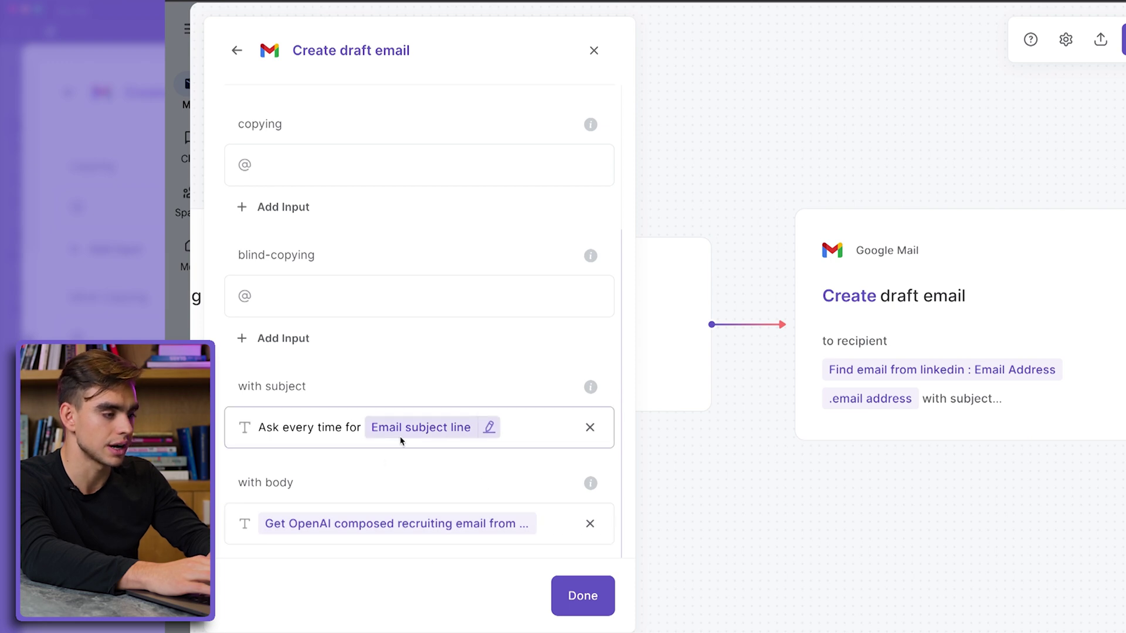
scroll(958, 495, right, 10)
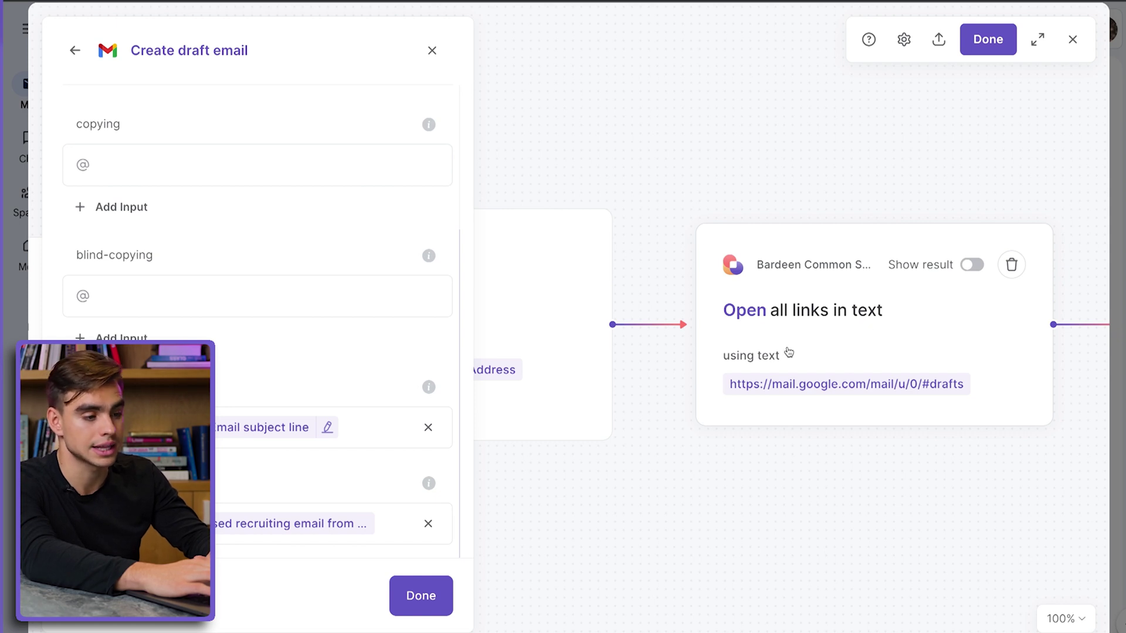
scroll(786, 352, left, 10)
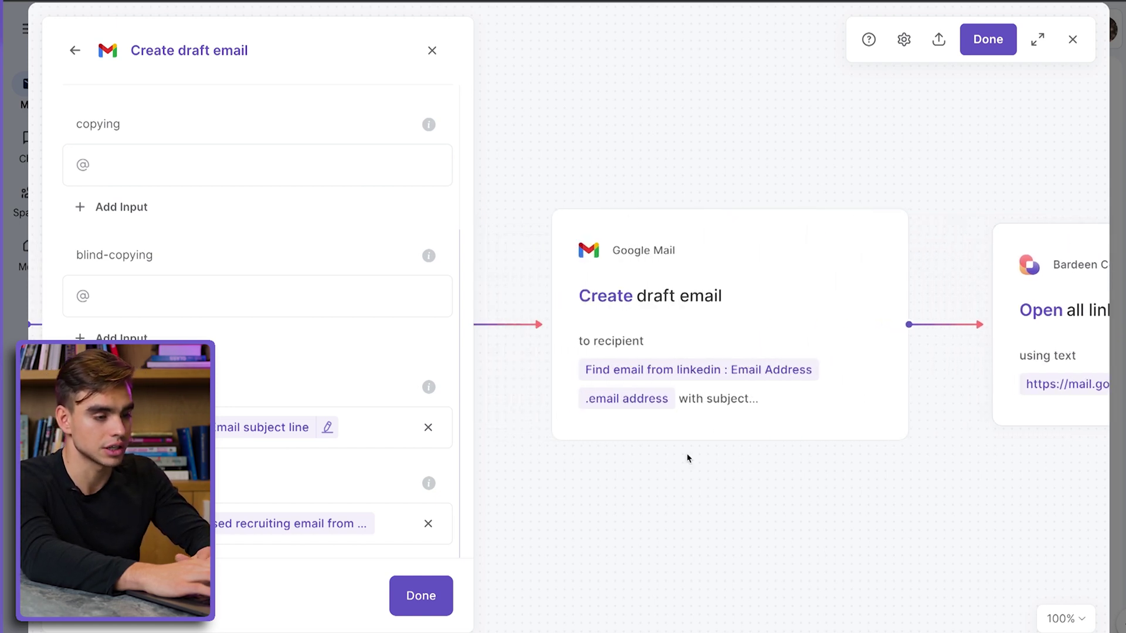
scroll(1093, 402, right, 10)
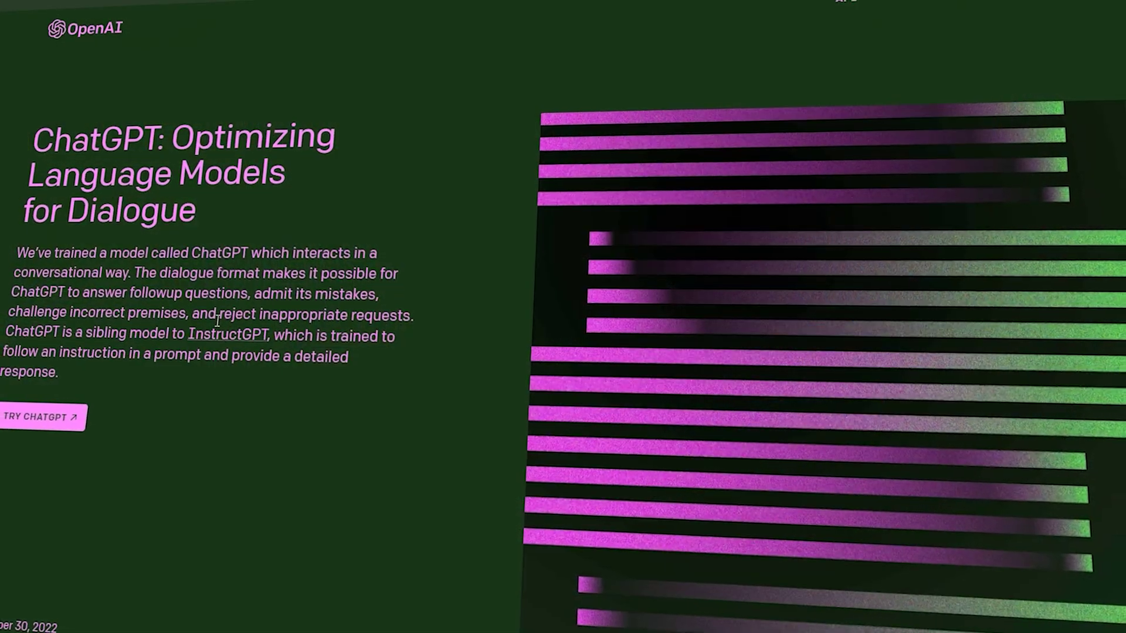
Step: Scroll the ChatGPT blog post down to its intro and first sample conversation
scroll(238, 325, down, 7)
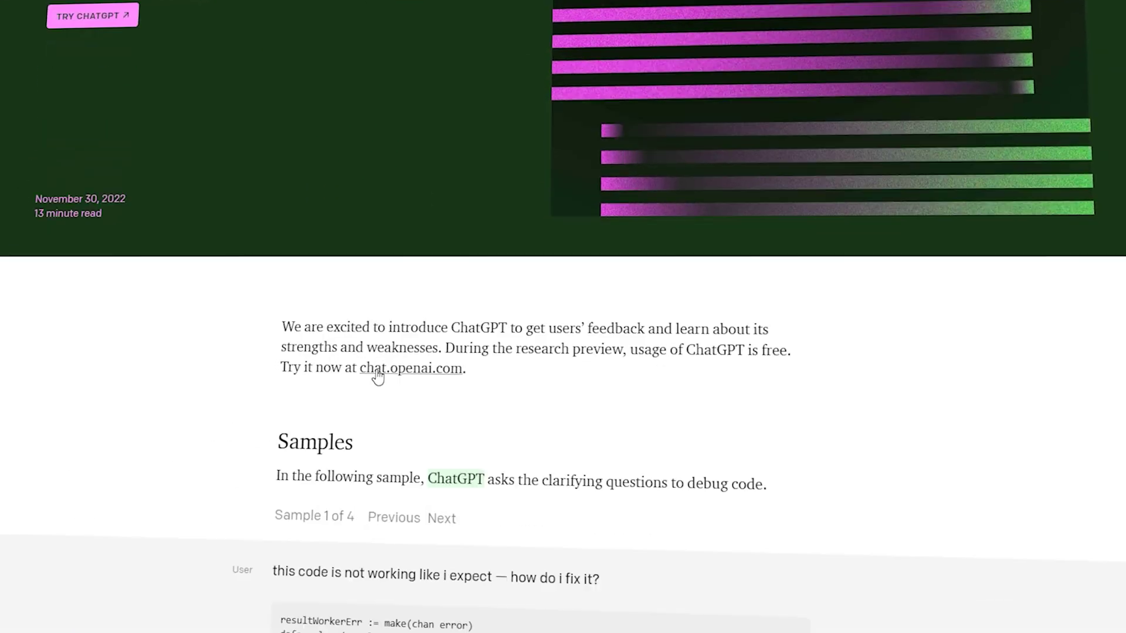
scroll(382, 369, down, 8)
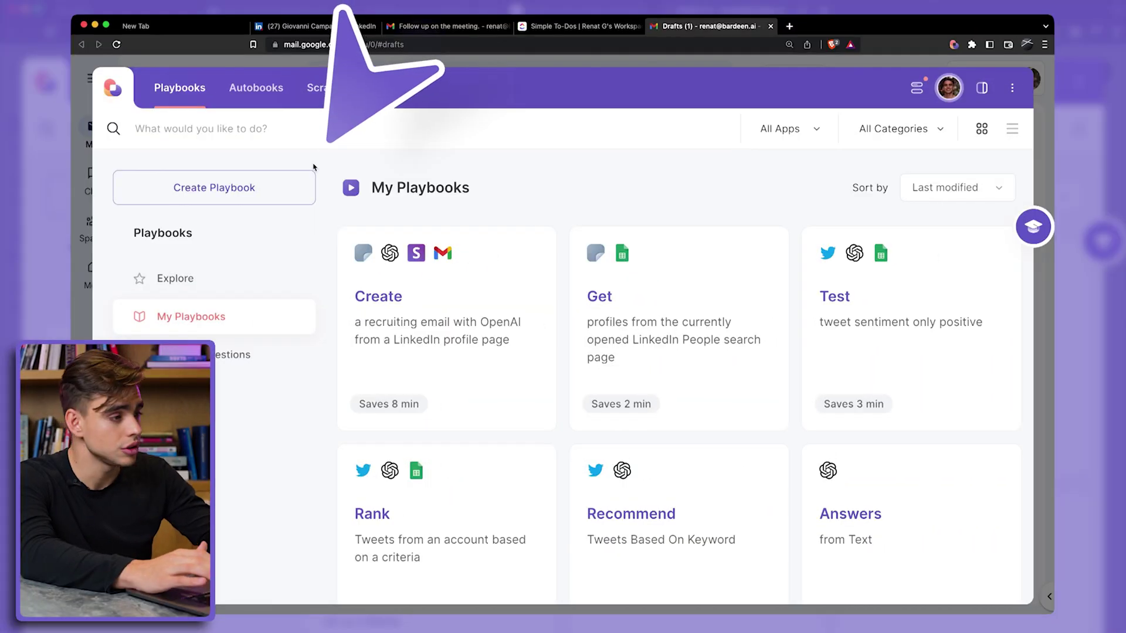
Step: Start a new empty playbook, then browse and close the list of connected apps
click(280, 186)
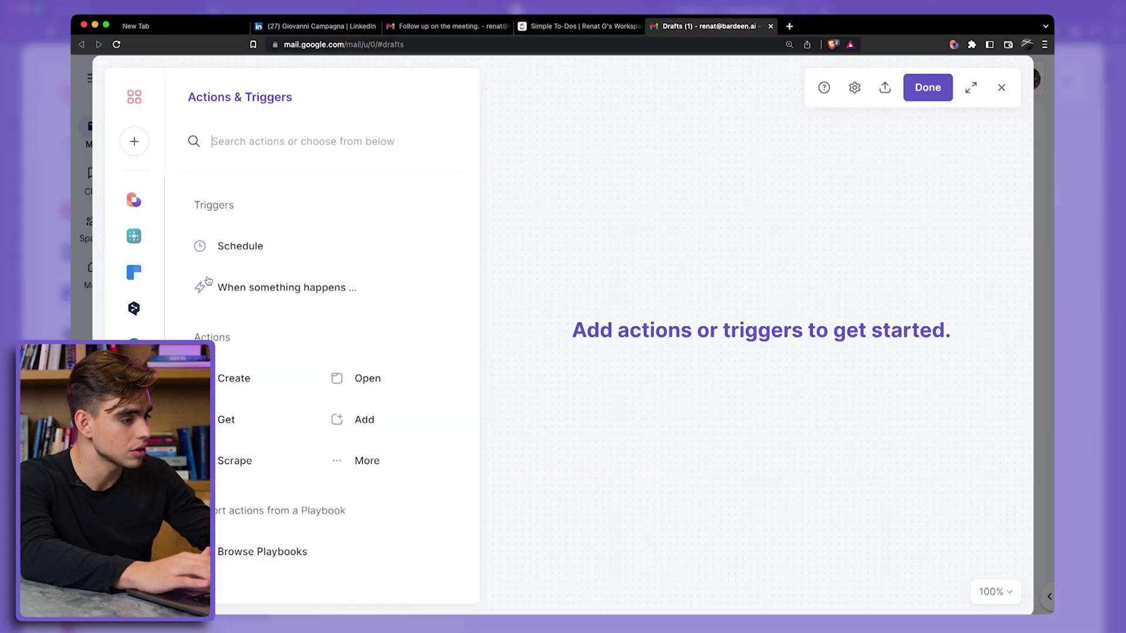
scroll(140, 461, down, 3)
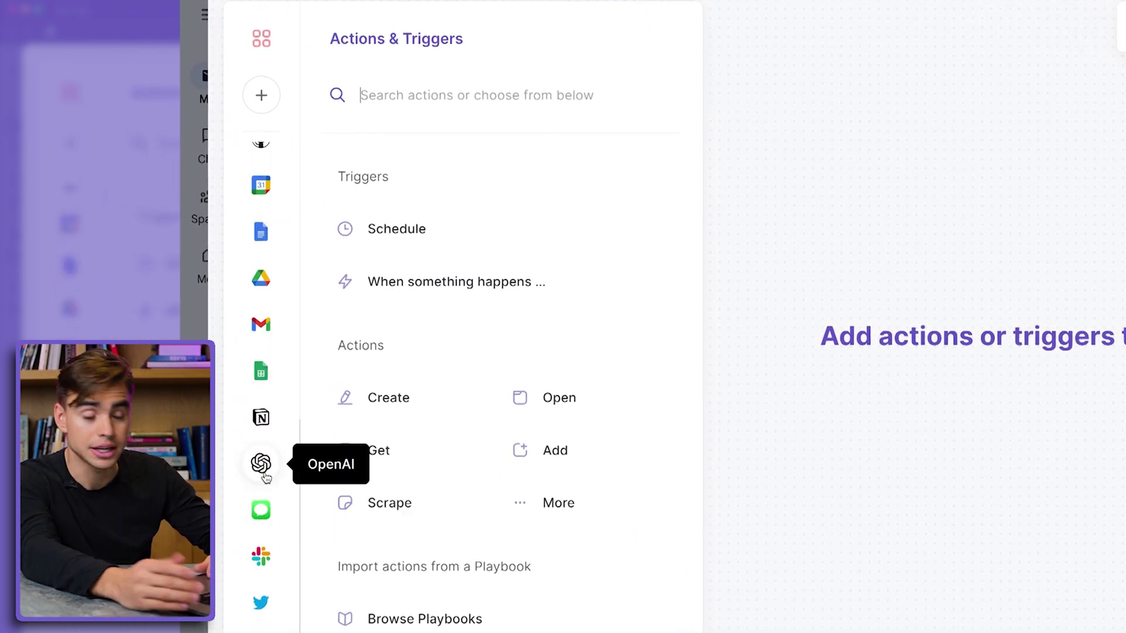
click(262, 95)
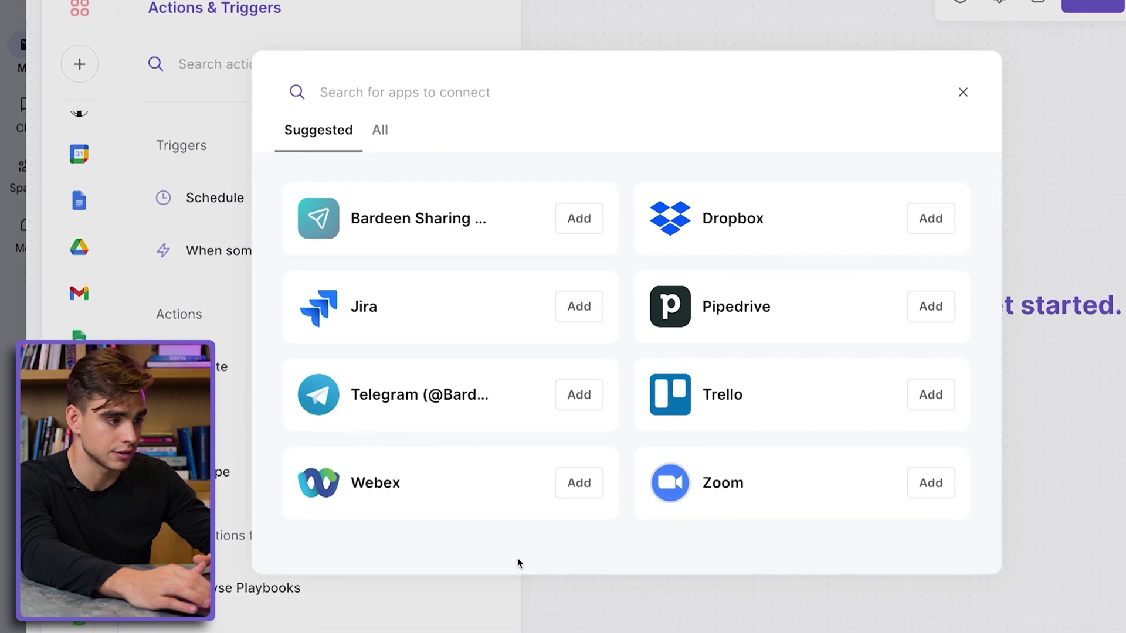
click(378, 129)
scroll(592, 246, down, 1)
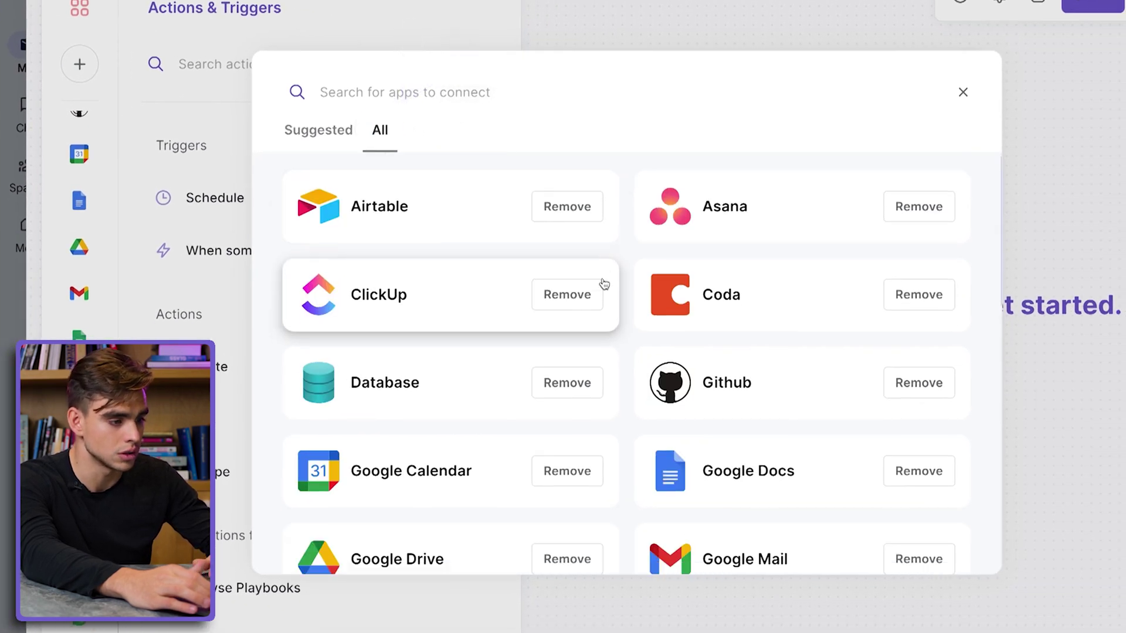
scroll(604, 285, down, 10)
scroll(602, 330, up, 3)
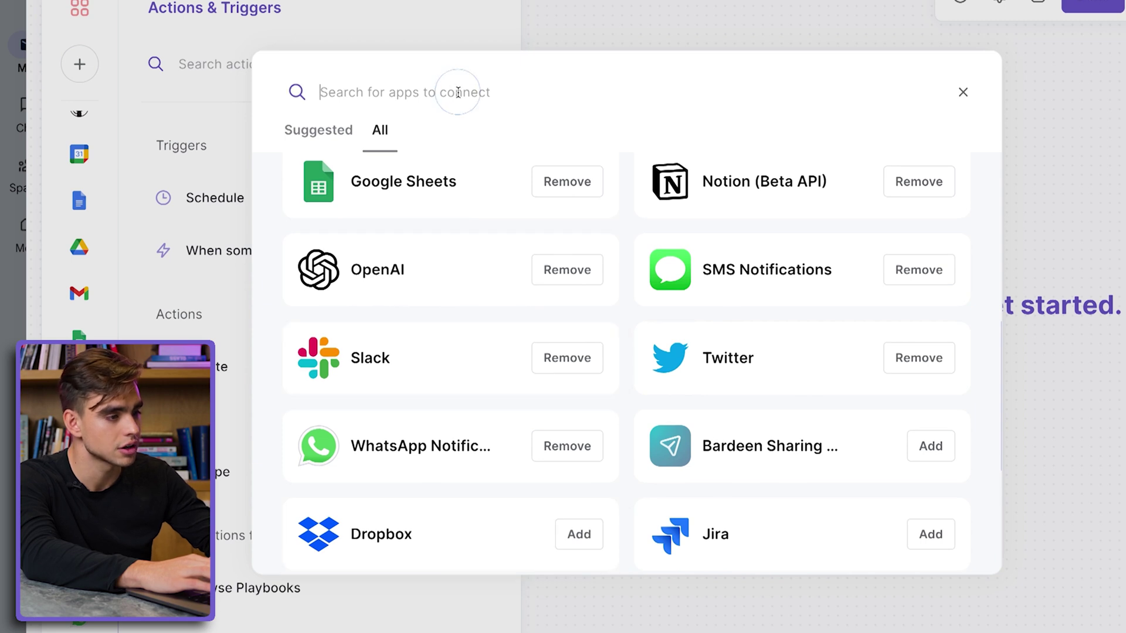
click(568, 274)
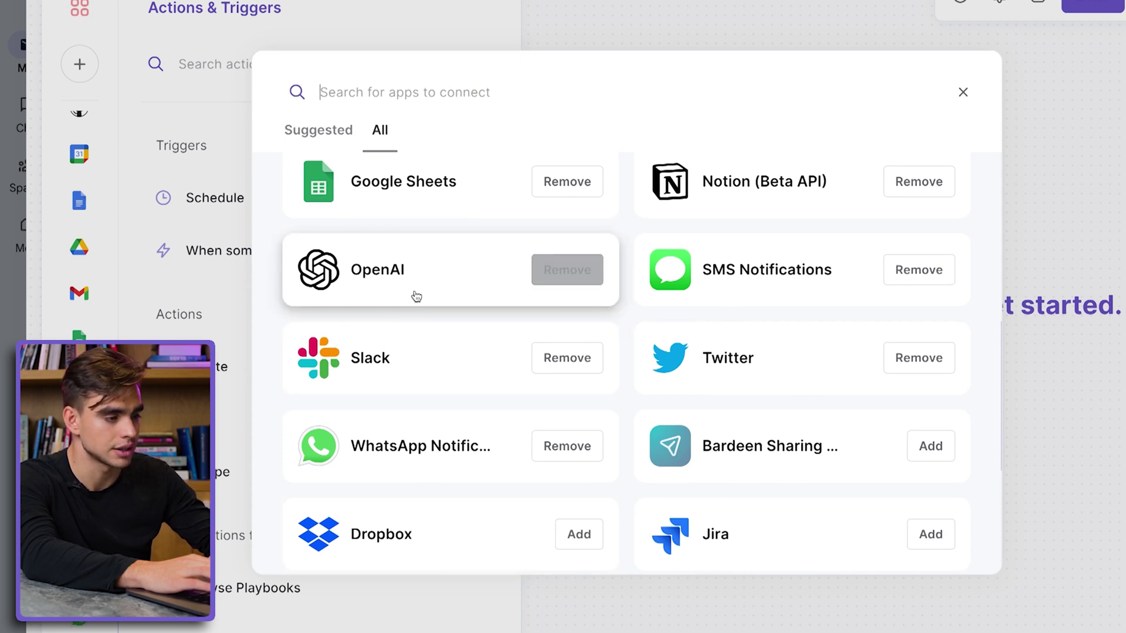
click(216, 411)
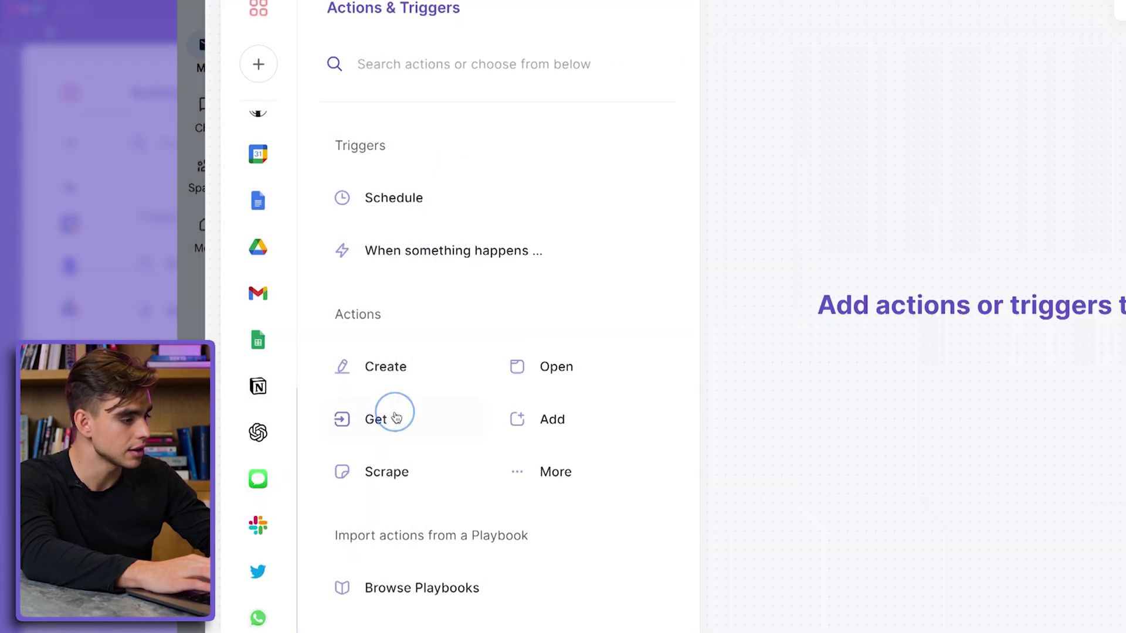
Step: Show the OpenAI actions list, scrolling down to Get essay generated by OpenAI
click(265, 430)
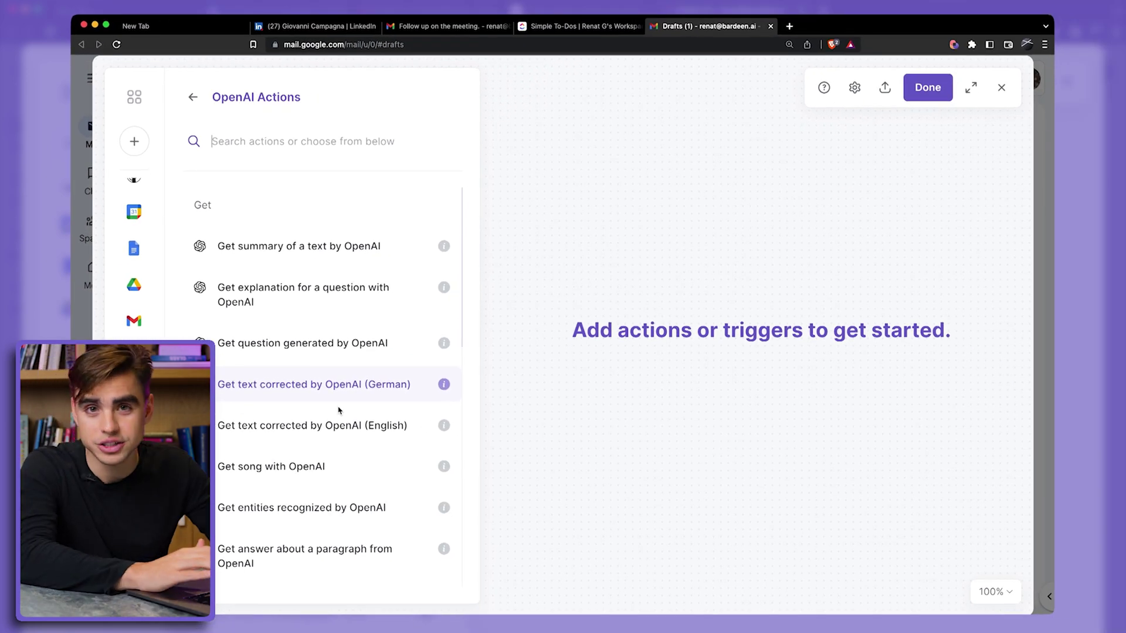
scroll(339, 411, down, 5)
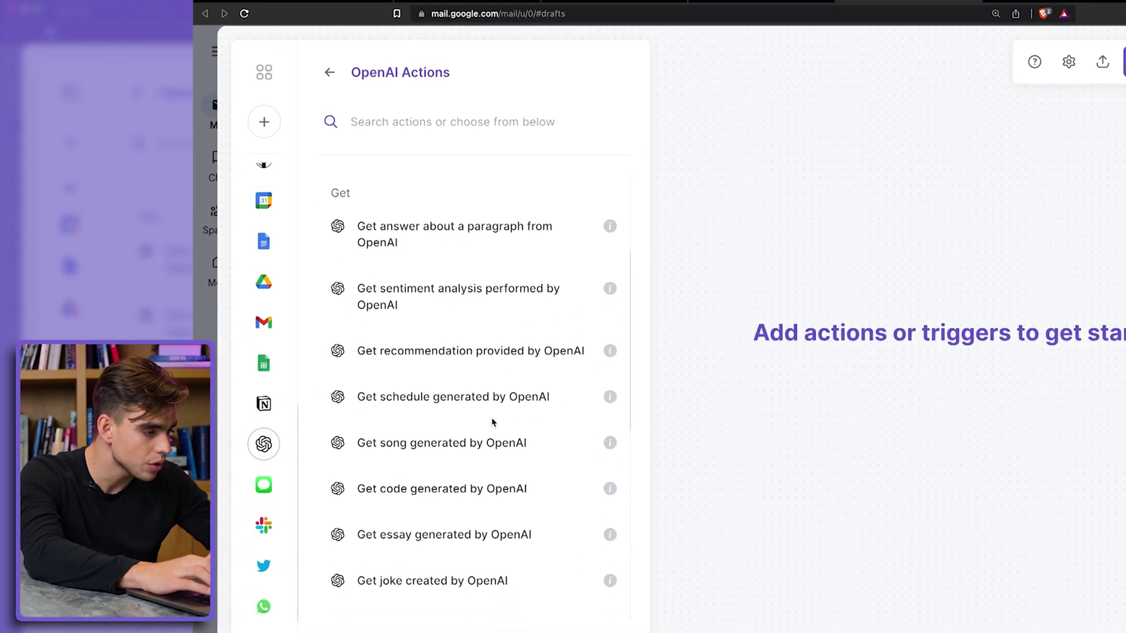
scroll(493, 422, down, 5)
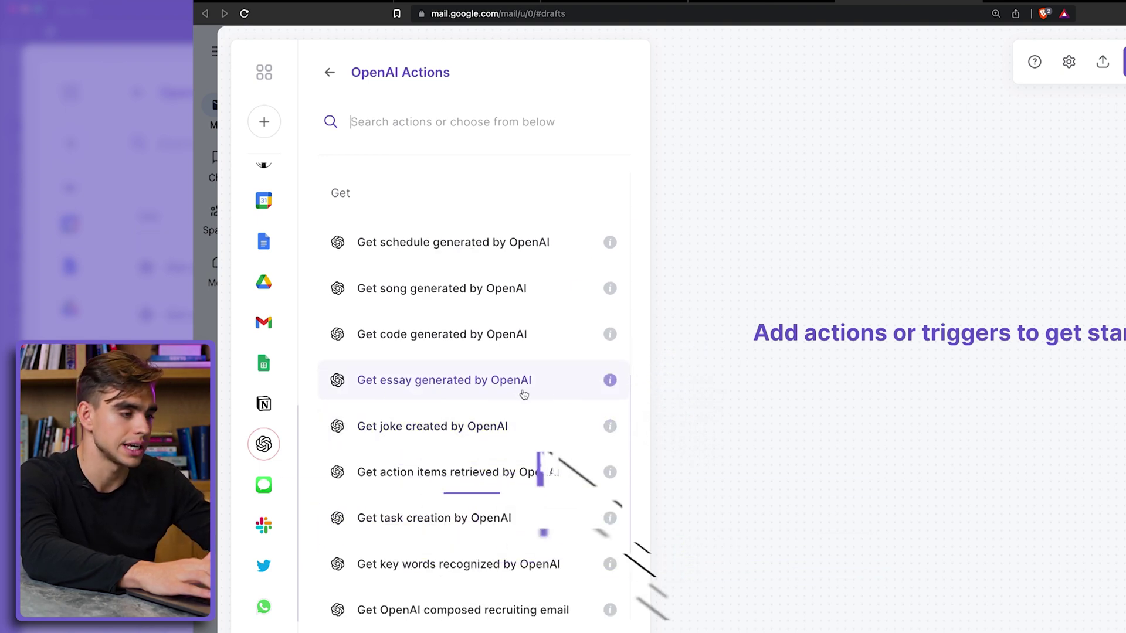
Step: Add a Get essay generated by OpenAI step with topic and style set to 'Ask me every time'
click(523, 394)
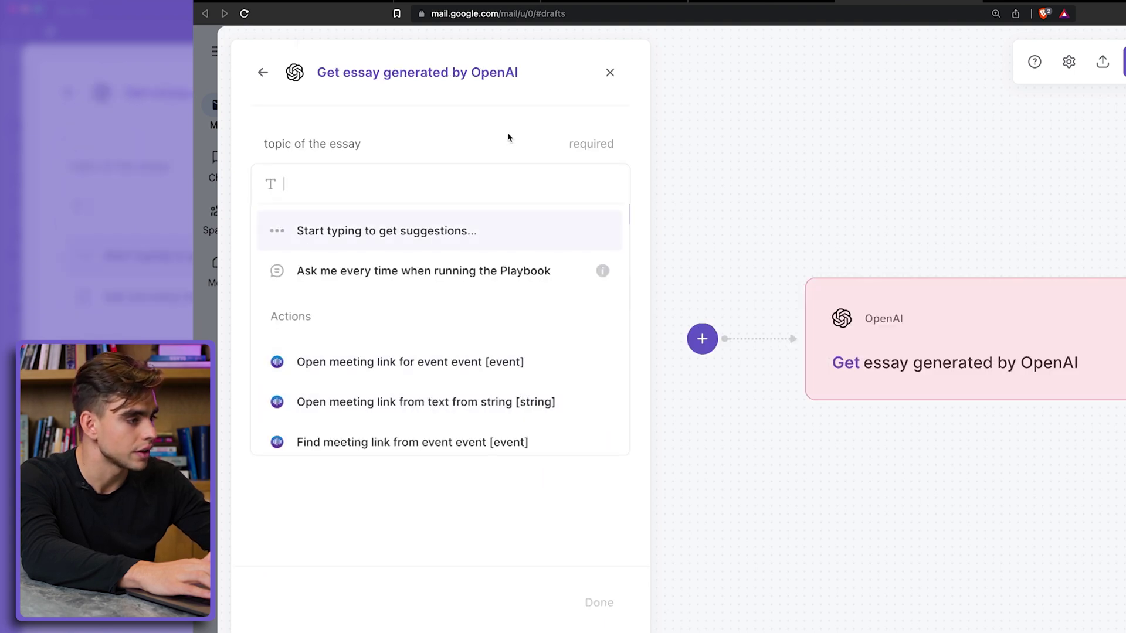
click(501, 138)
click(441, 191)
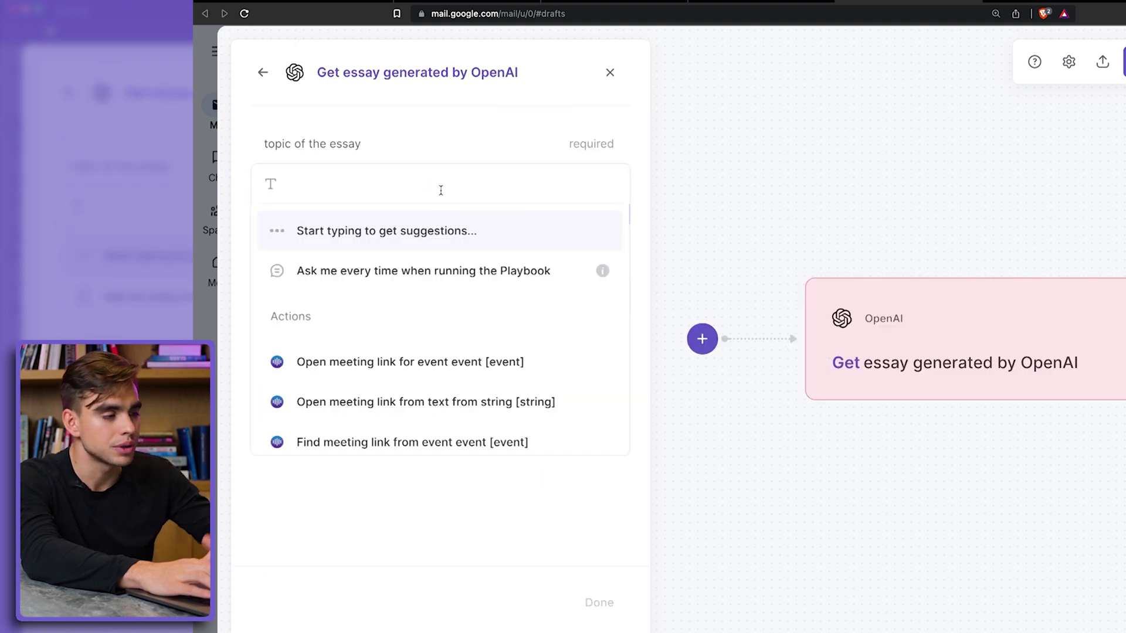
click(492, 269)
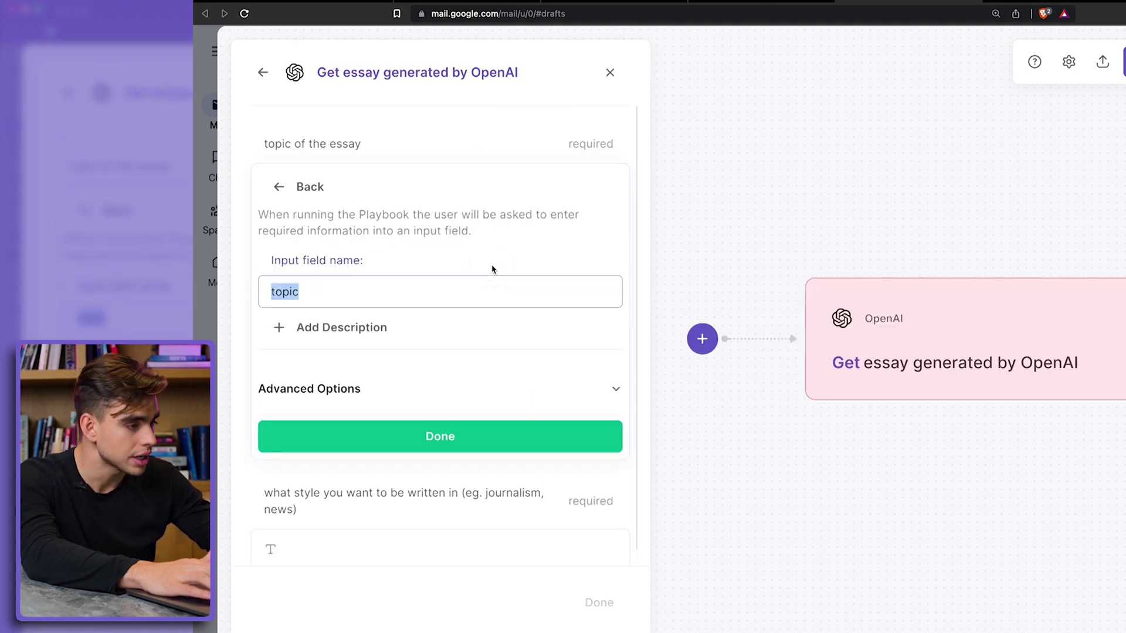
click(540, 446)
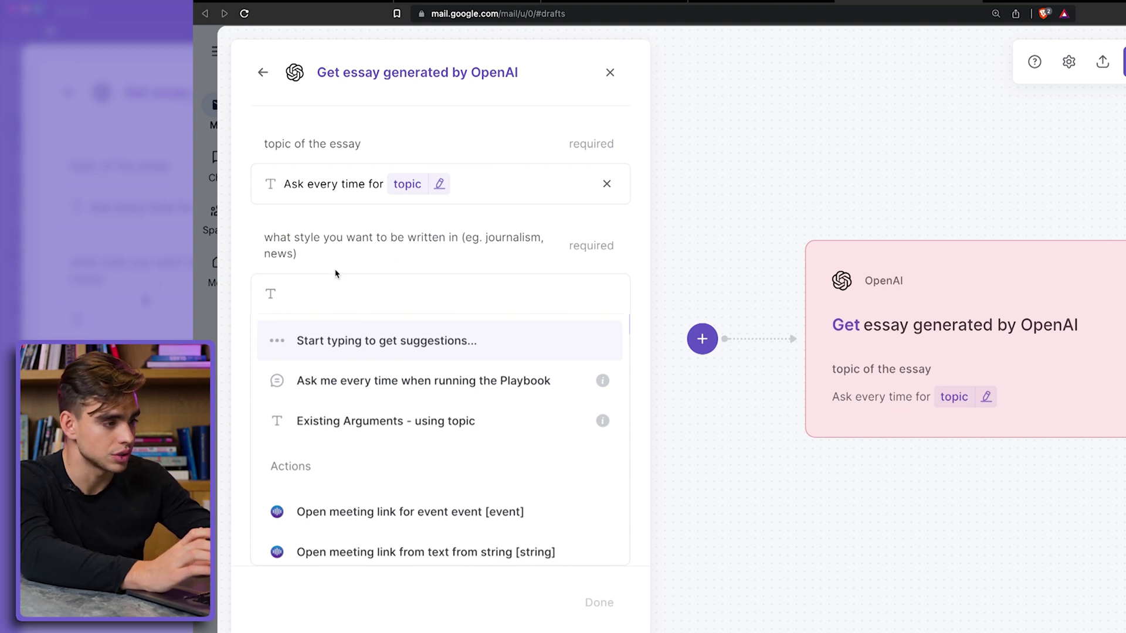
click(412, 384)
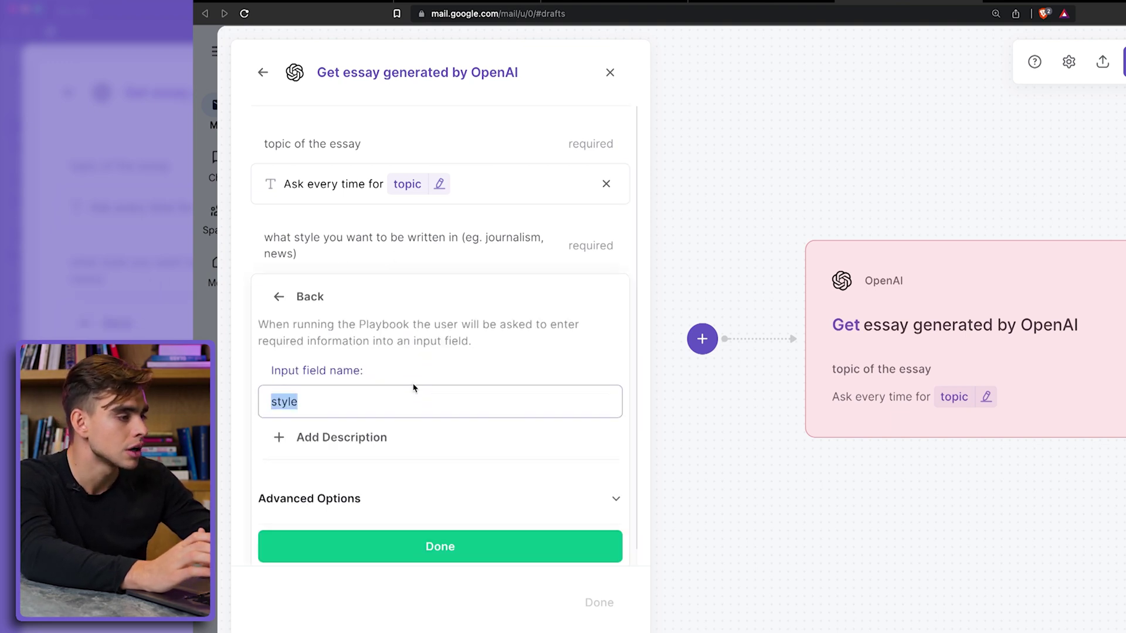
click(437, 548)
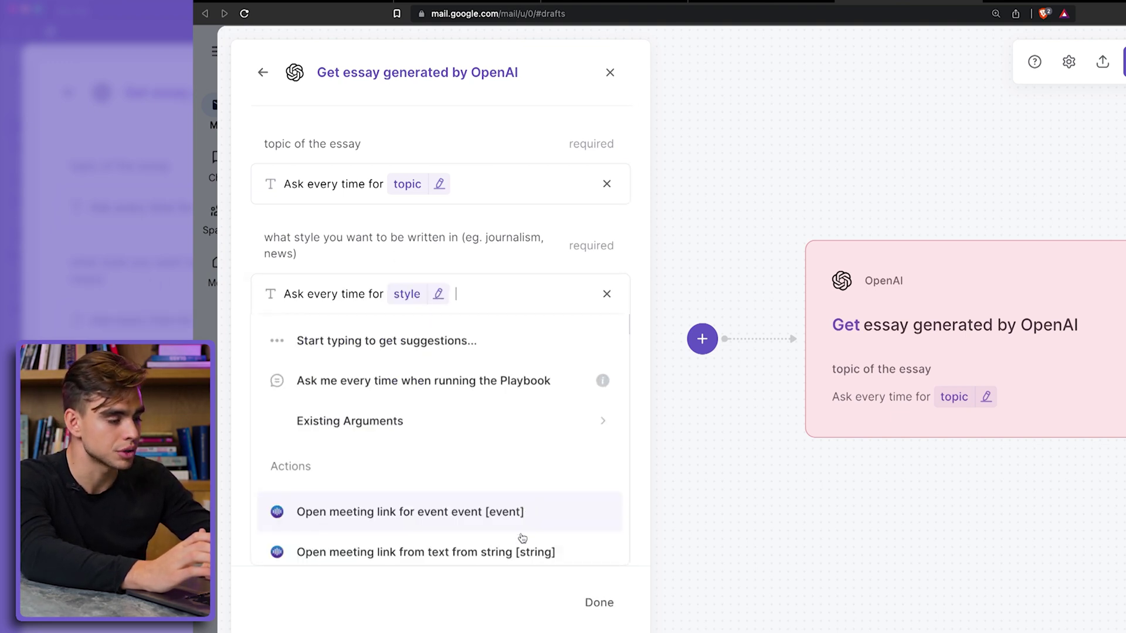
click(475, 232)
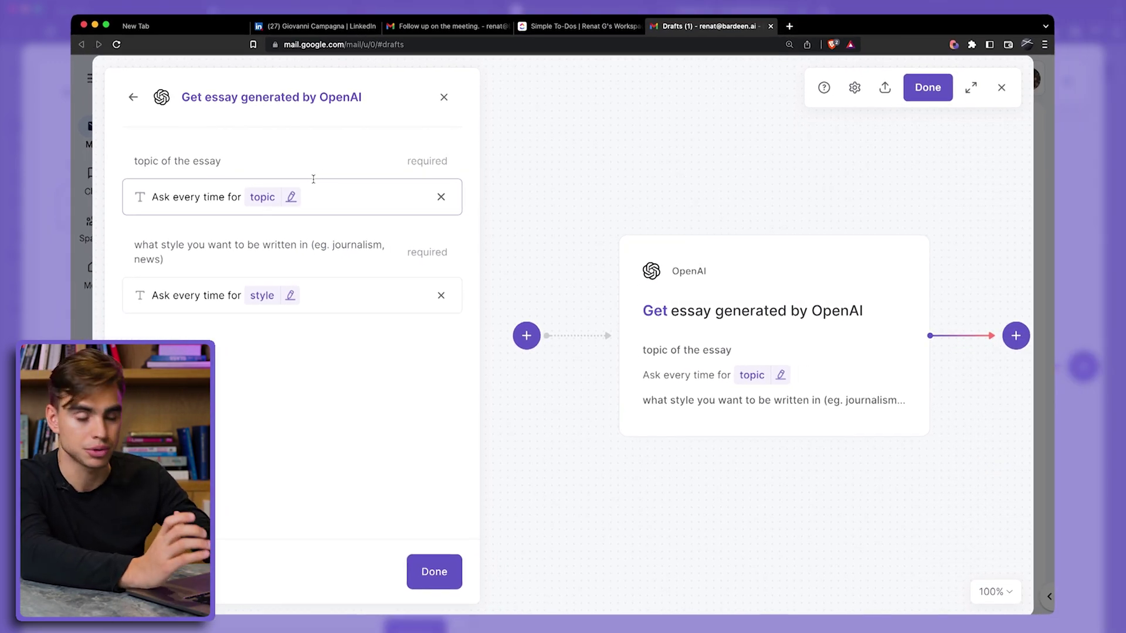
mouse_move(843, 418)
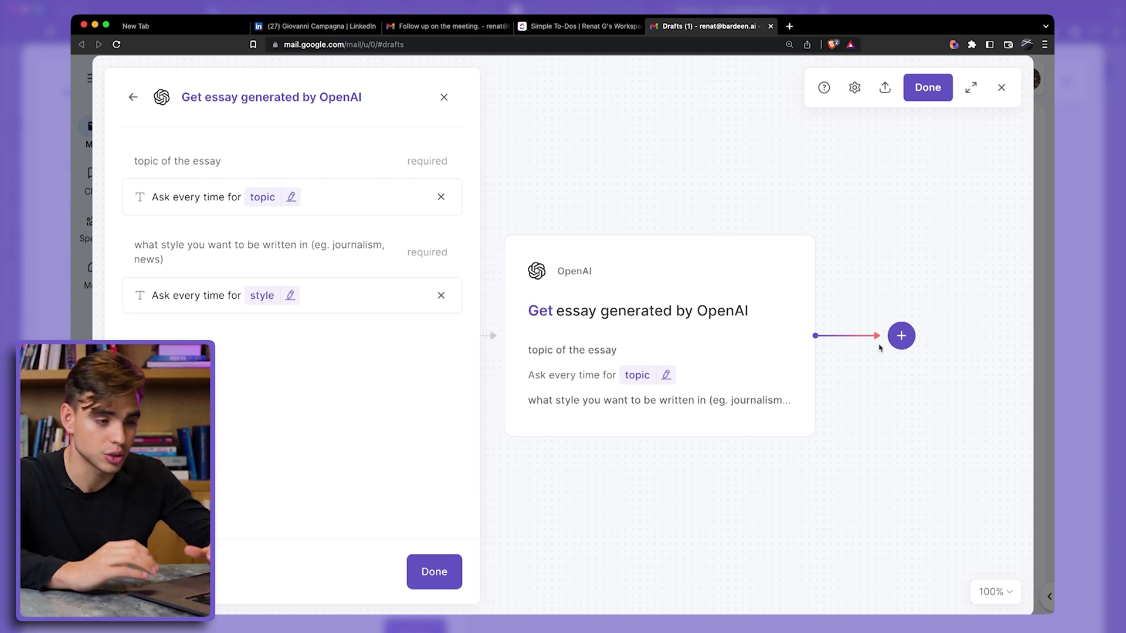
Step: Add a Create new Google Doc step whose name is asked each run as 'Doc Name'
click(901, 335)
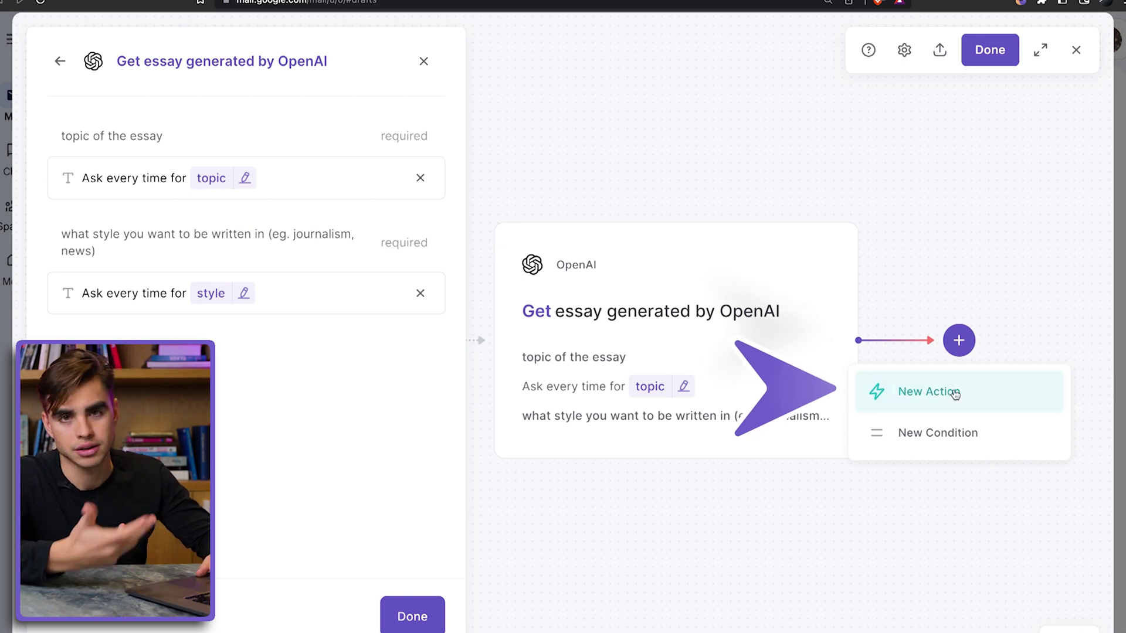
click(990, 397)
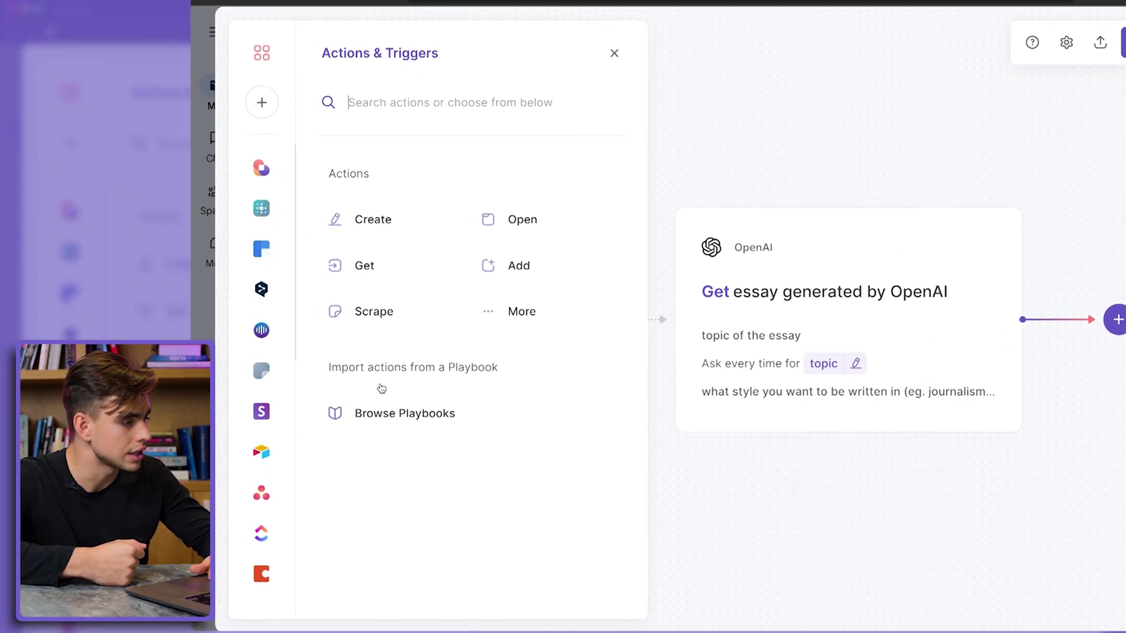
scroll(271, 329, down, 10)
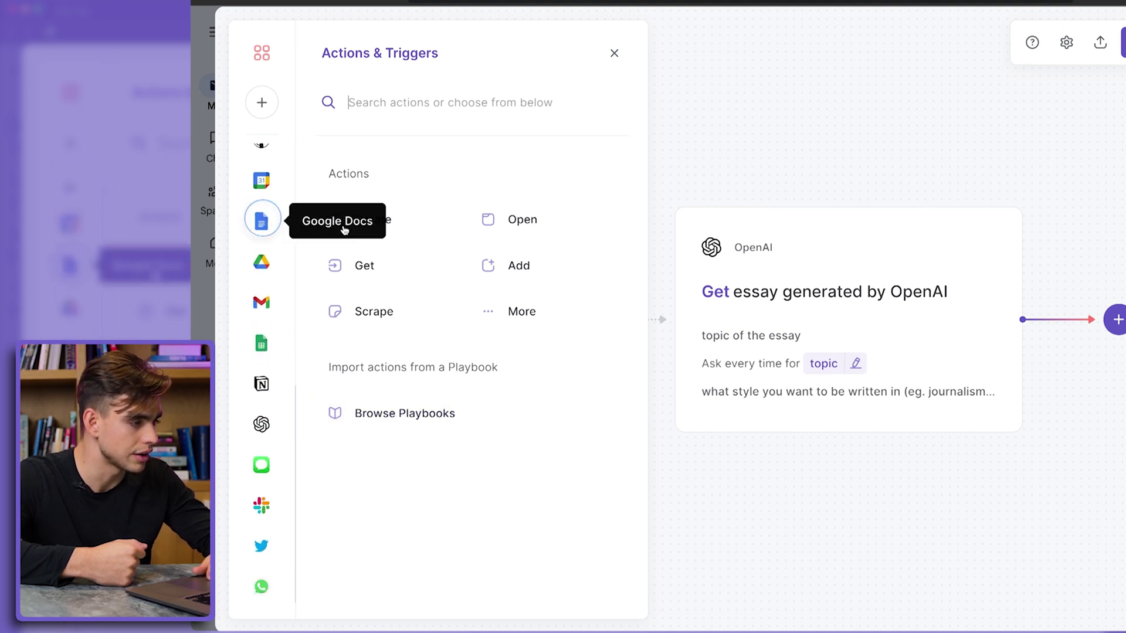
click(262, 218)
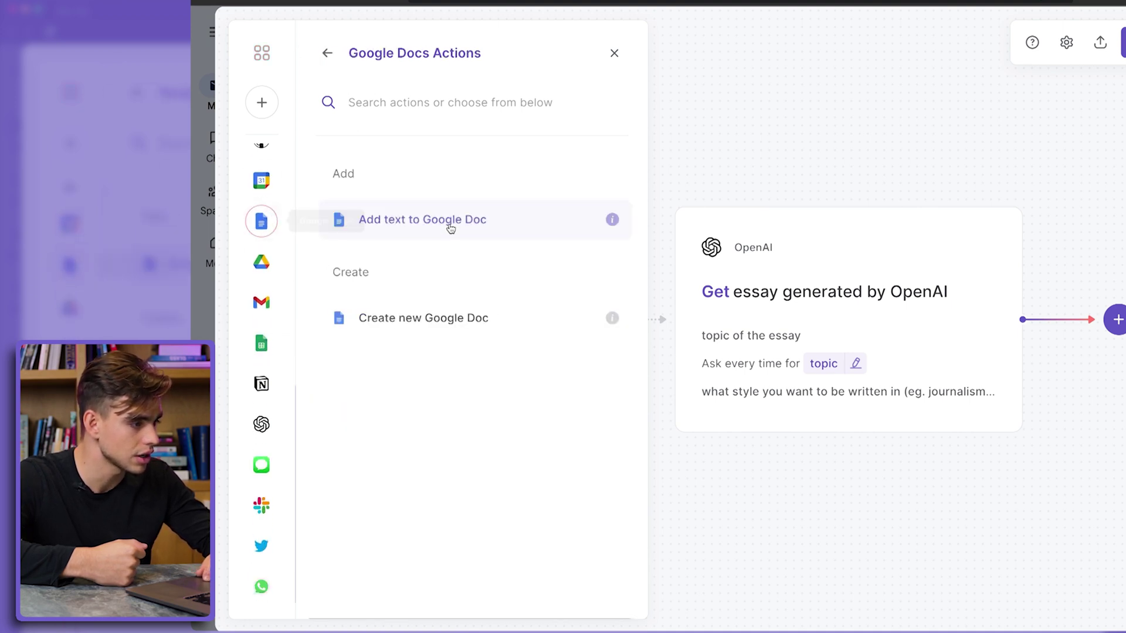
click(481, 320)
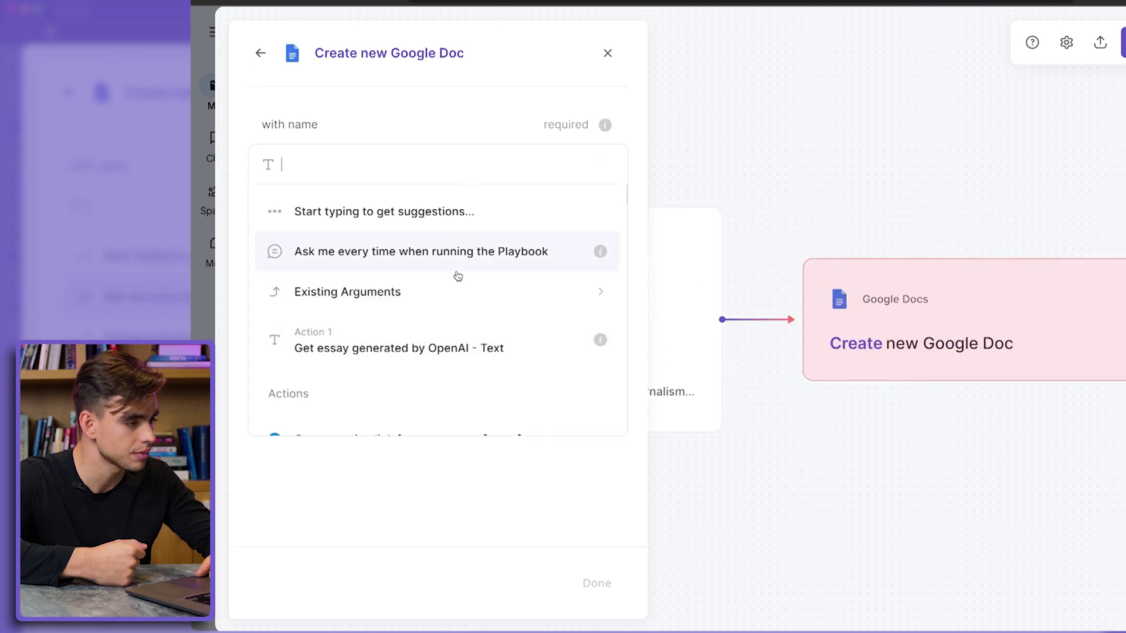
click(375, 250)
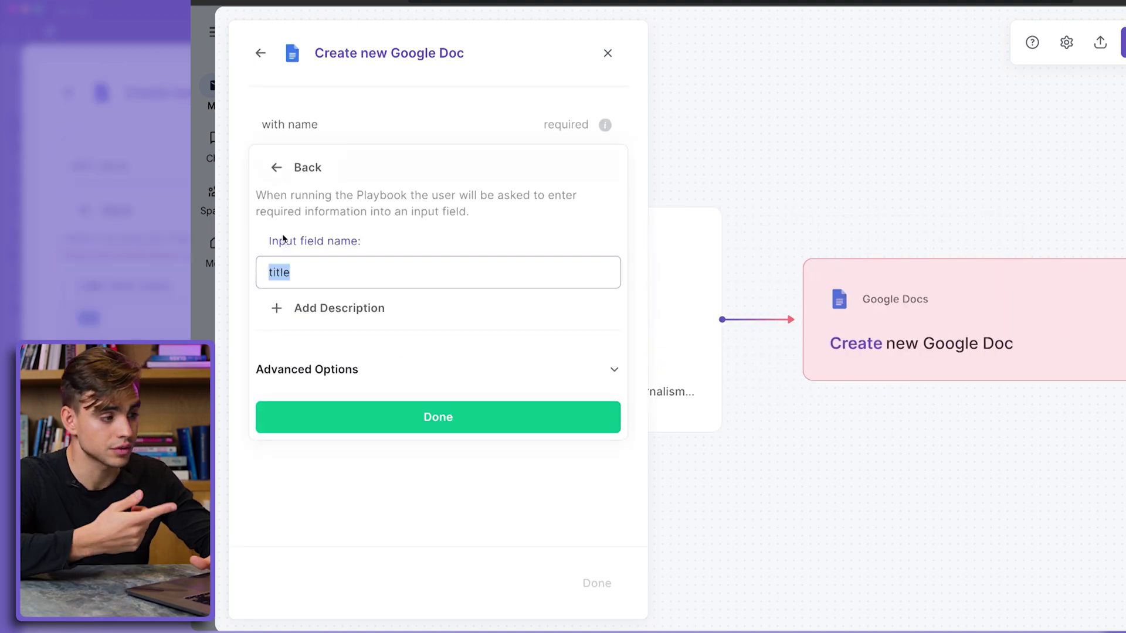
click(358, 278)
key(super+a)
text(Doc N)
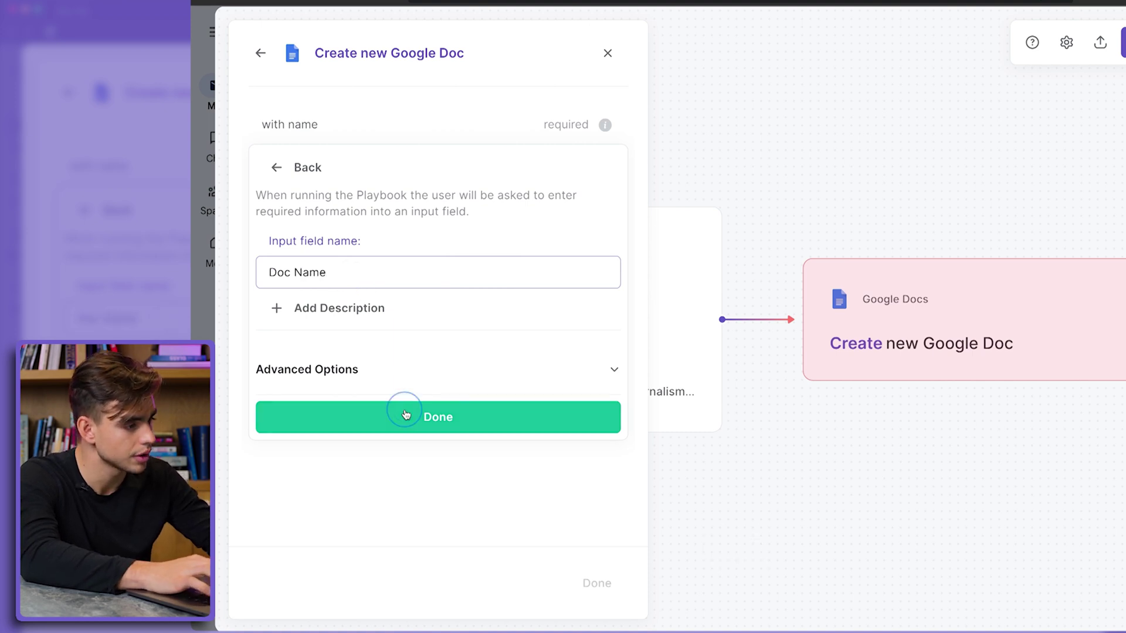
click(405, 415)
click(470, 491)
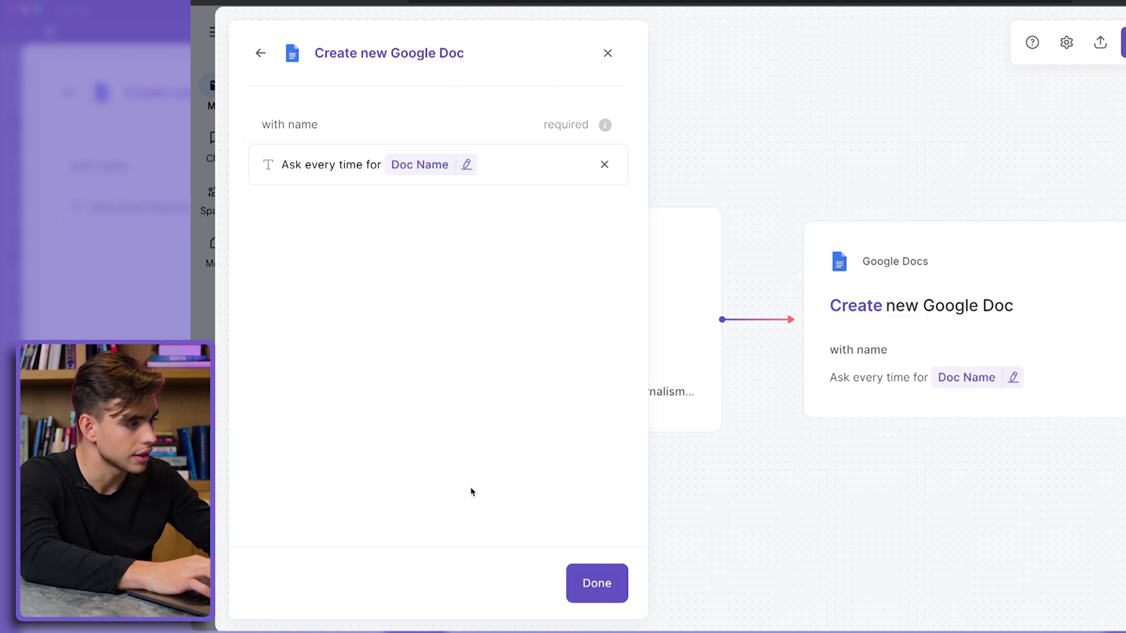
Step: Add an Add text to Google Doc step after the Create new Google Doc step
click(613, 594)
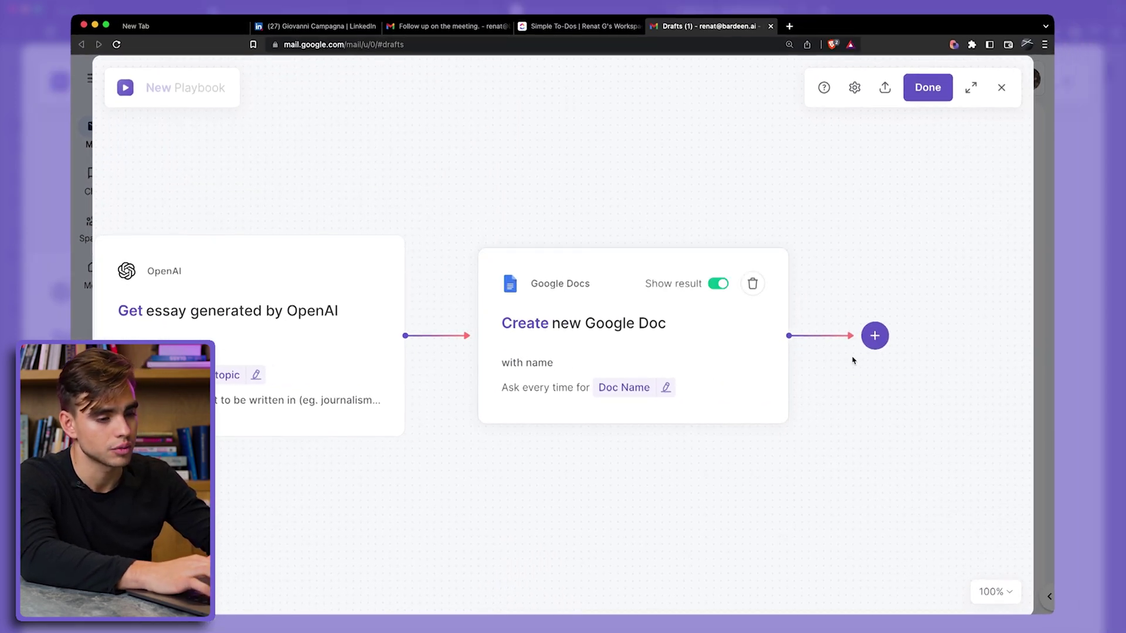
click(872, 345)
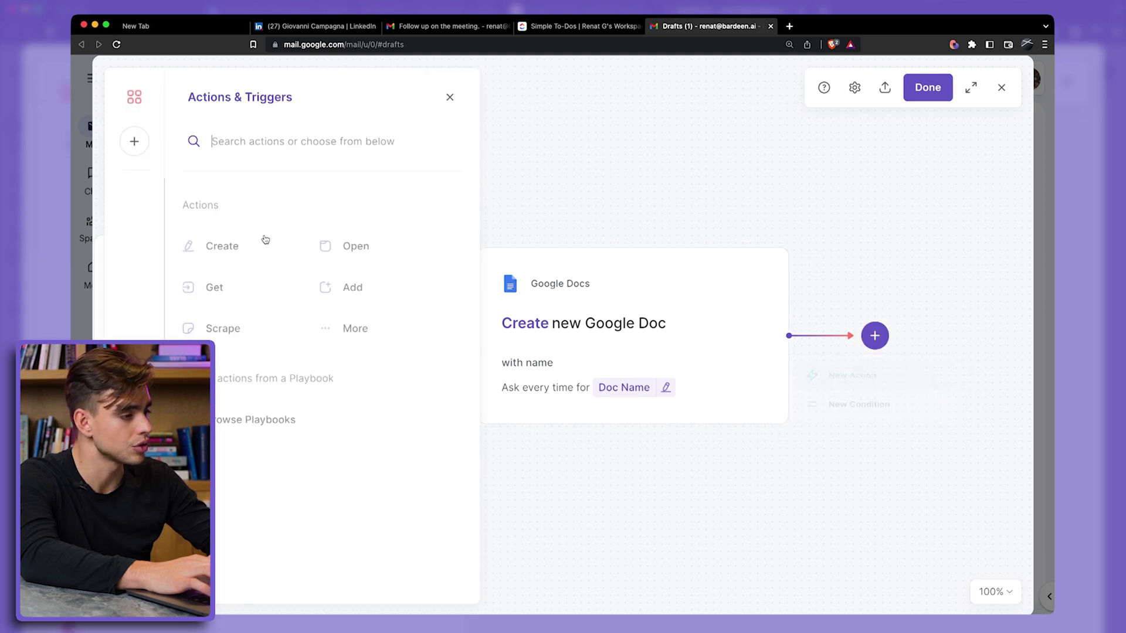
click(868, 379)
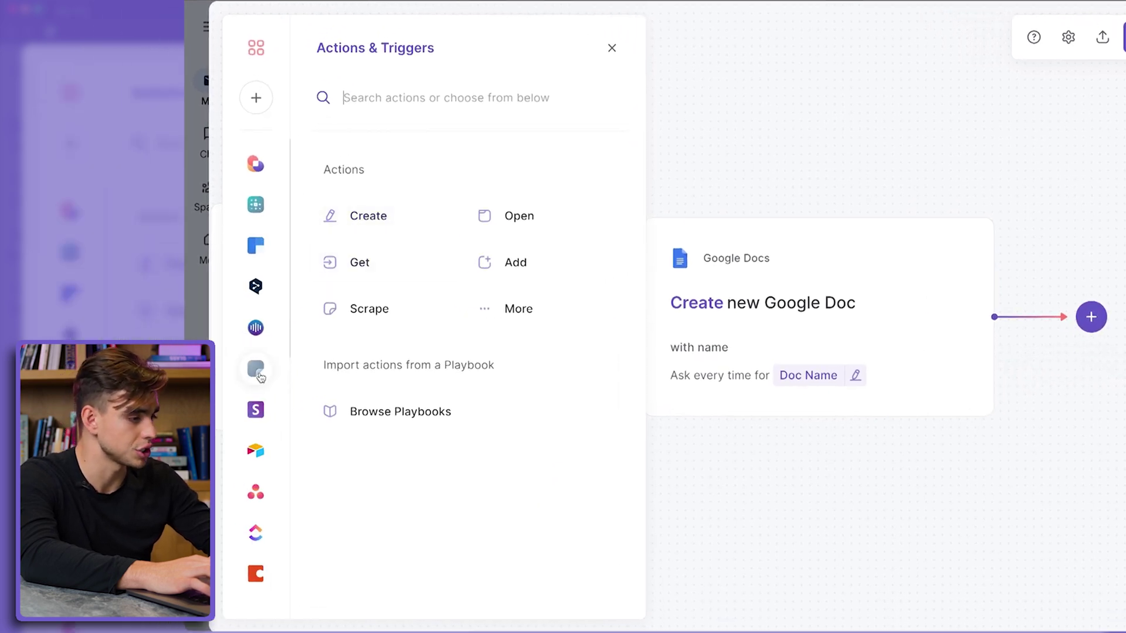
scroll(255, 376, down, 8)
click(254, 342)
click(467, 228)
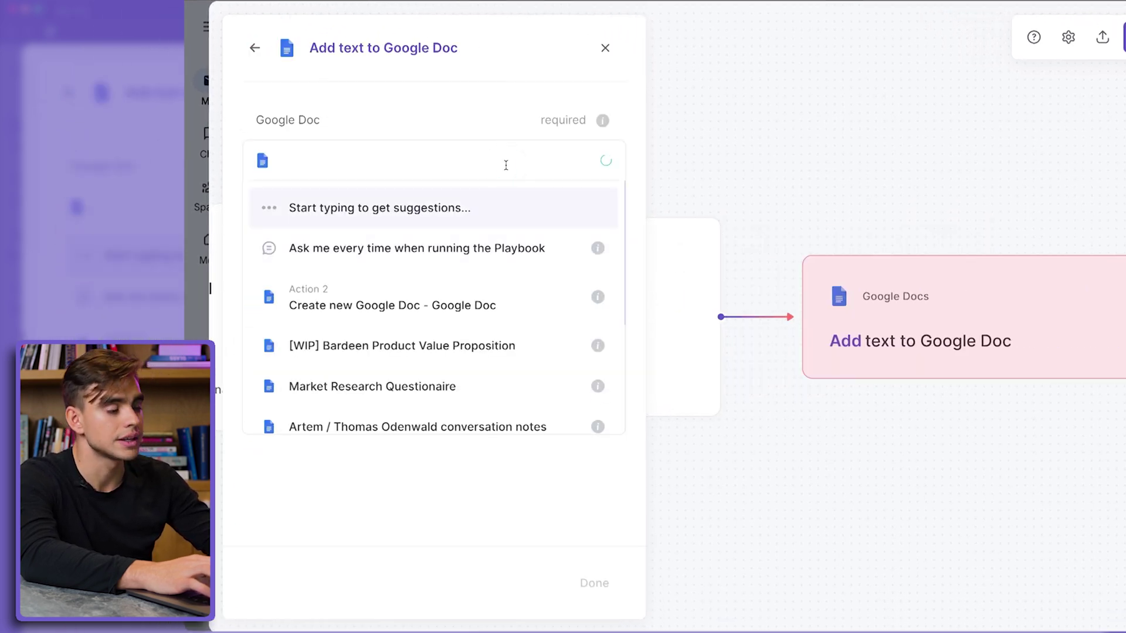
Step: Point the step at the newly created doc and use the OpenAI essay text as its content
click(548, 296)
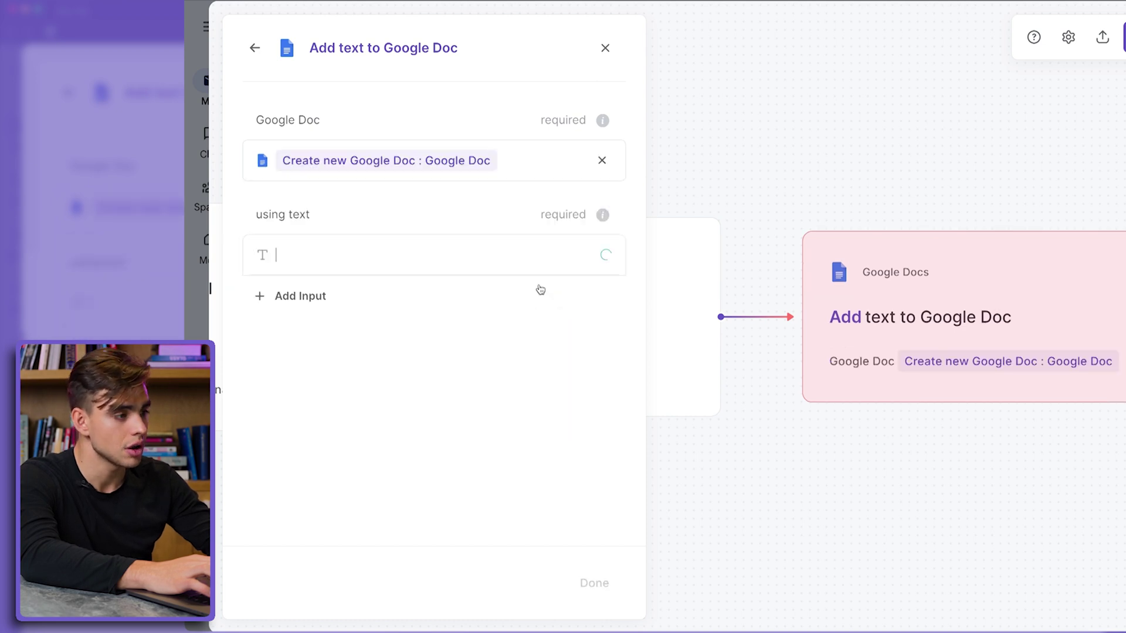
click(378, 118)
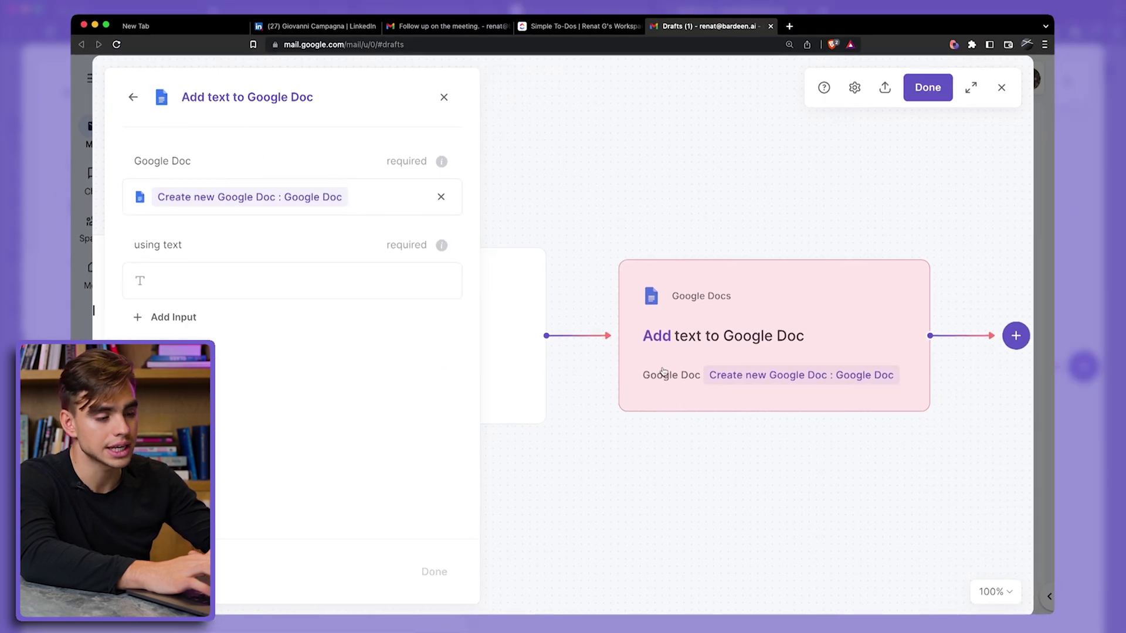
scroll(663, 371, left, 5)
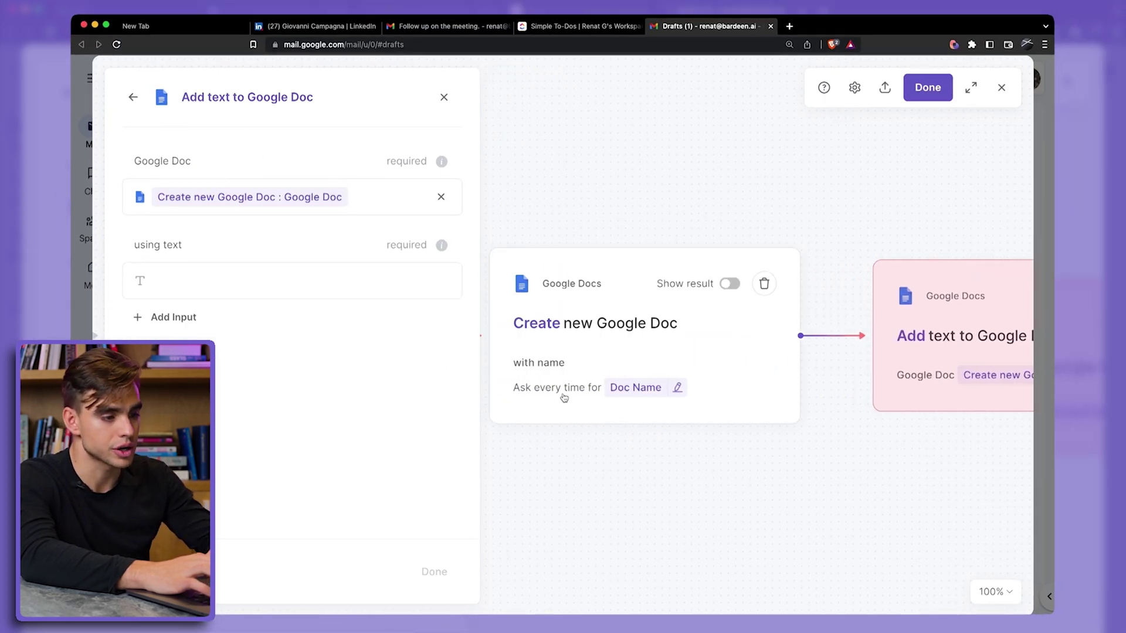
scroll(973, 342, right, 3)
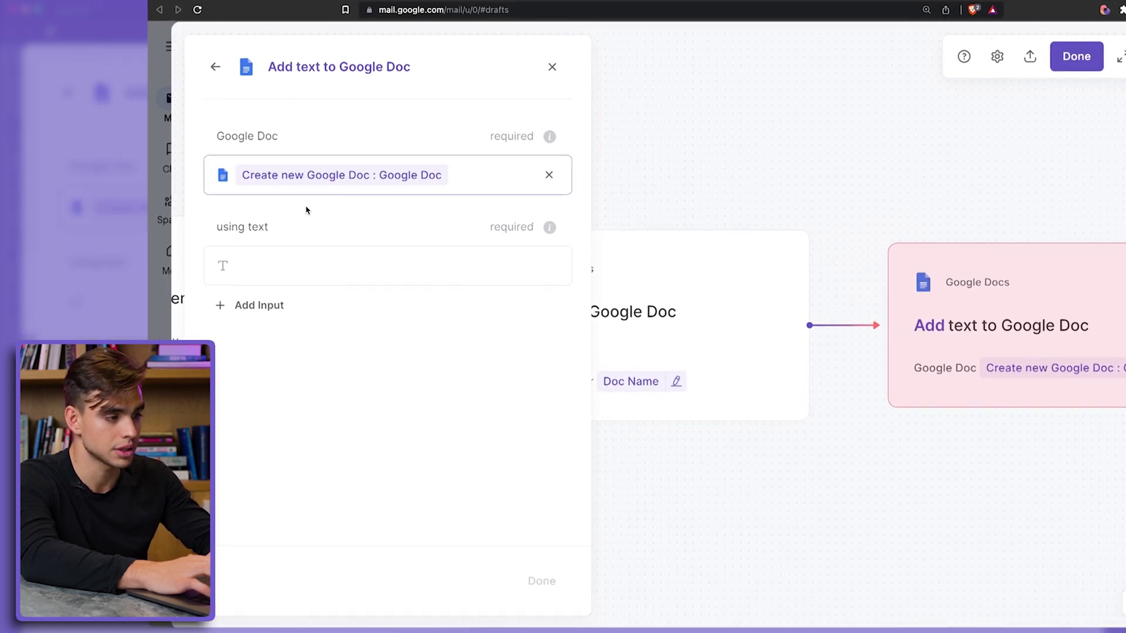
click(322, 273)
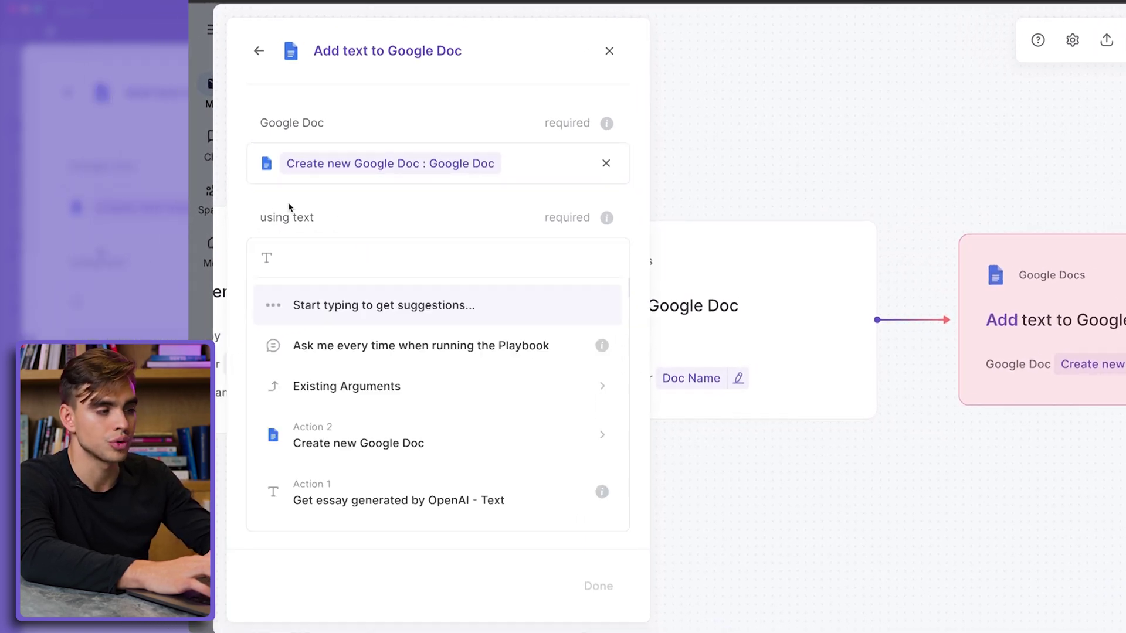
scroll(470, 438, down, 3)
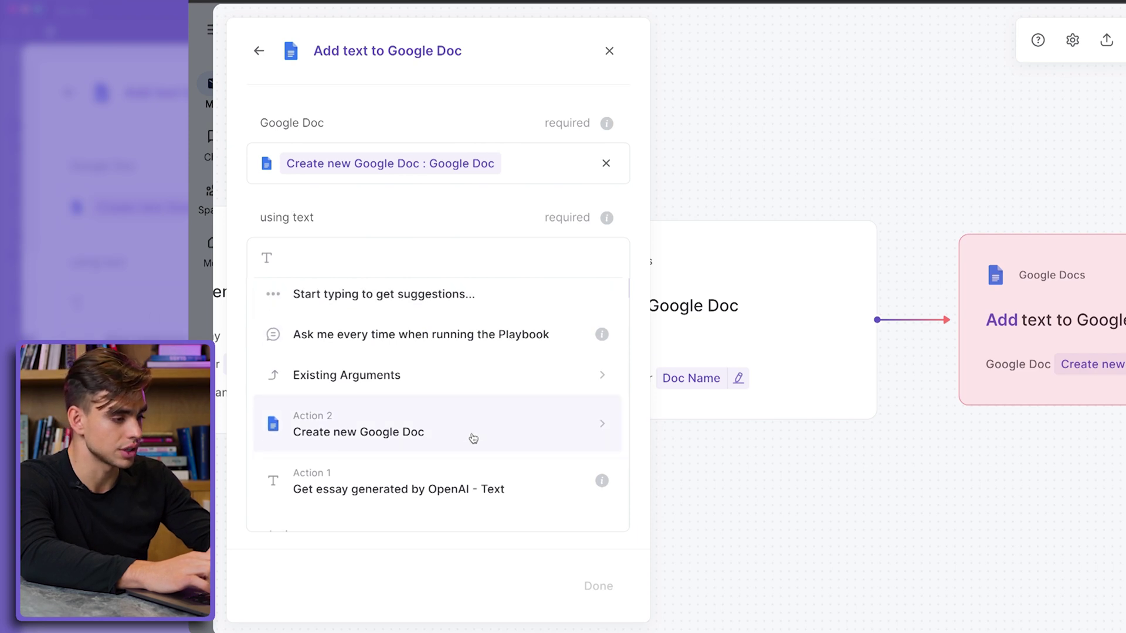
click(415, 410)
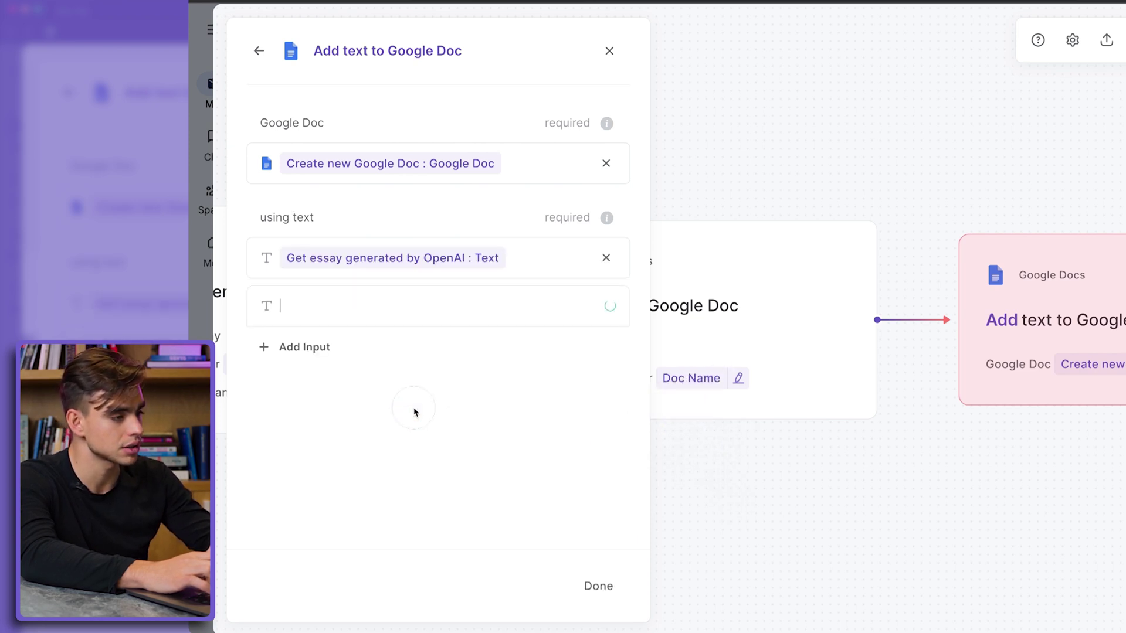
click(419, 221)
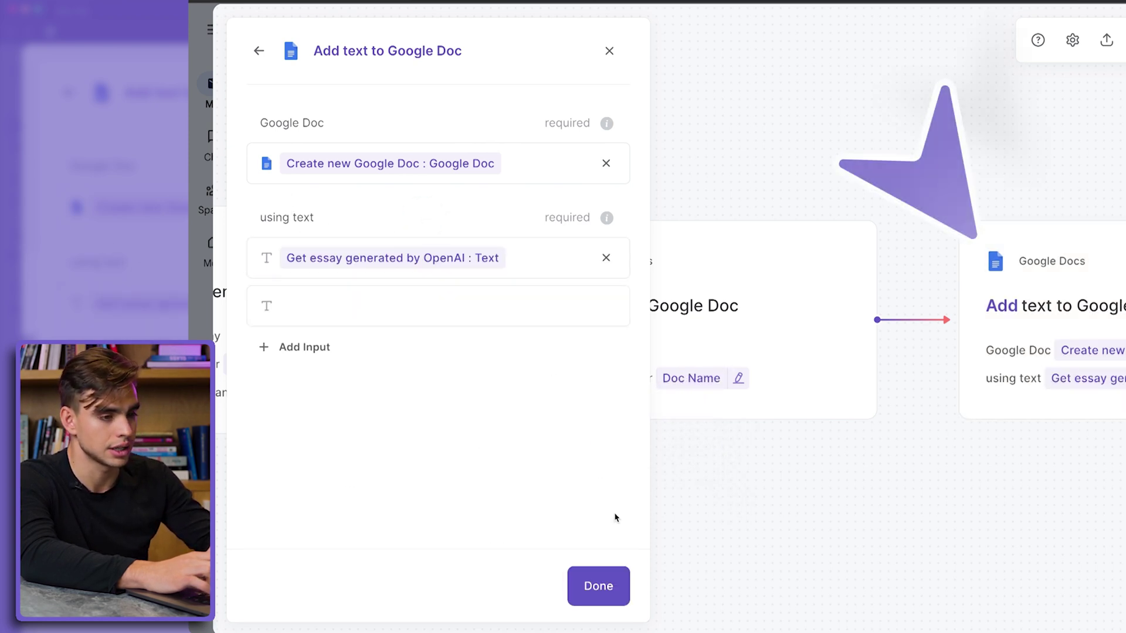
Step: Finish the add-text step and save the playbook as 'Generate An Essay in Google Docs'
click(599, 586)
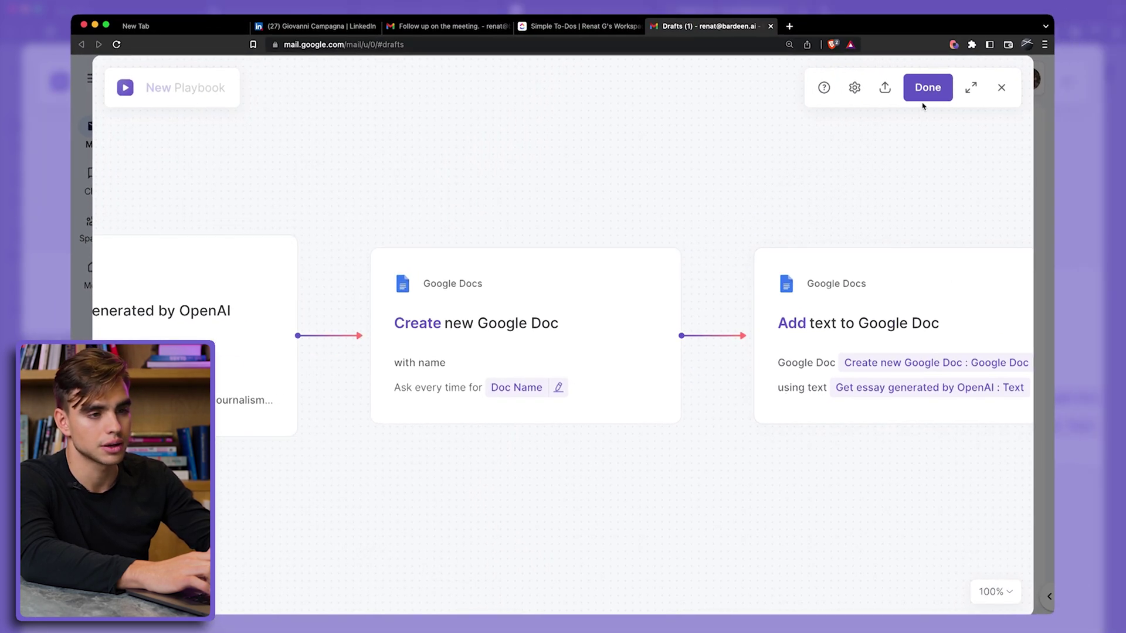
click(924, 96)
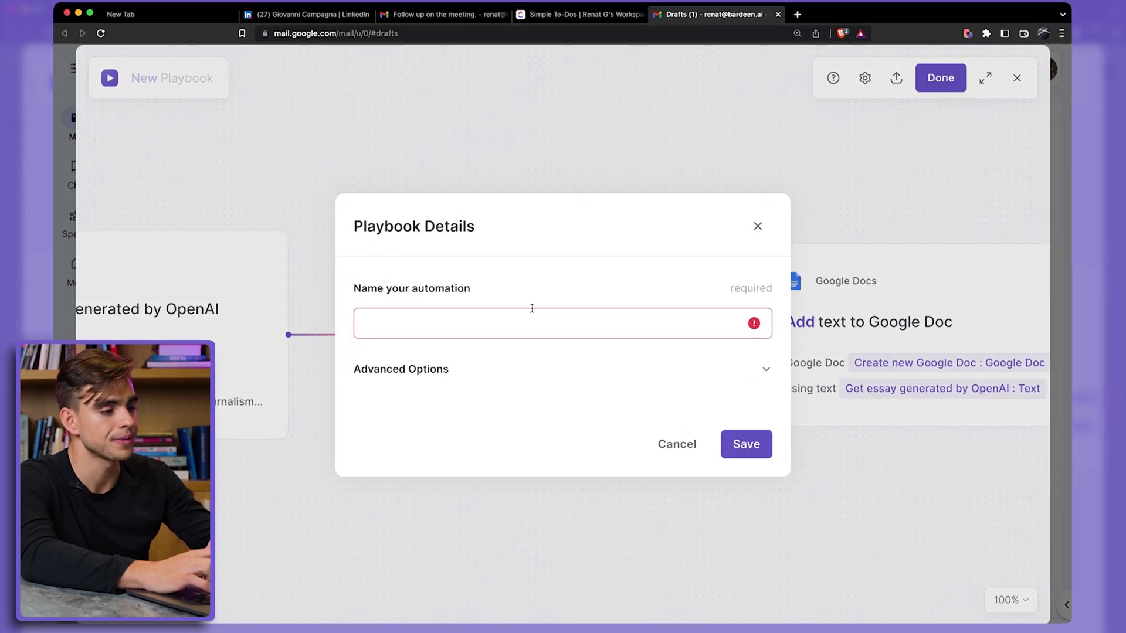
click(537, 318)
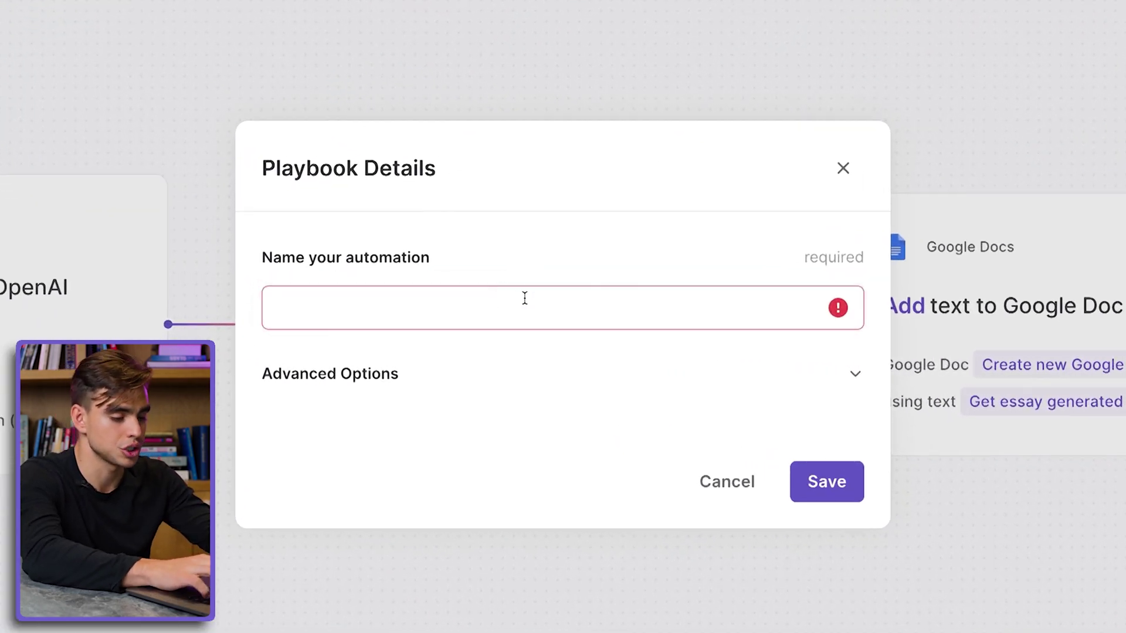
text(Generate An Es)
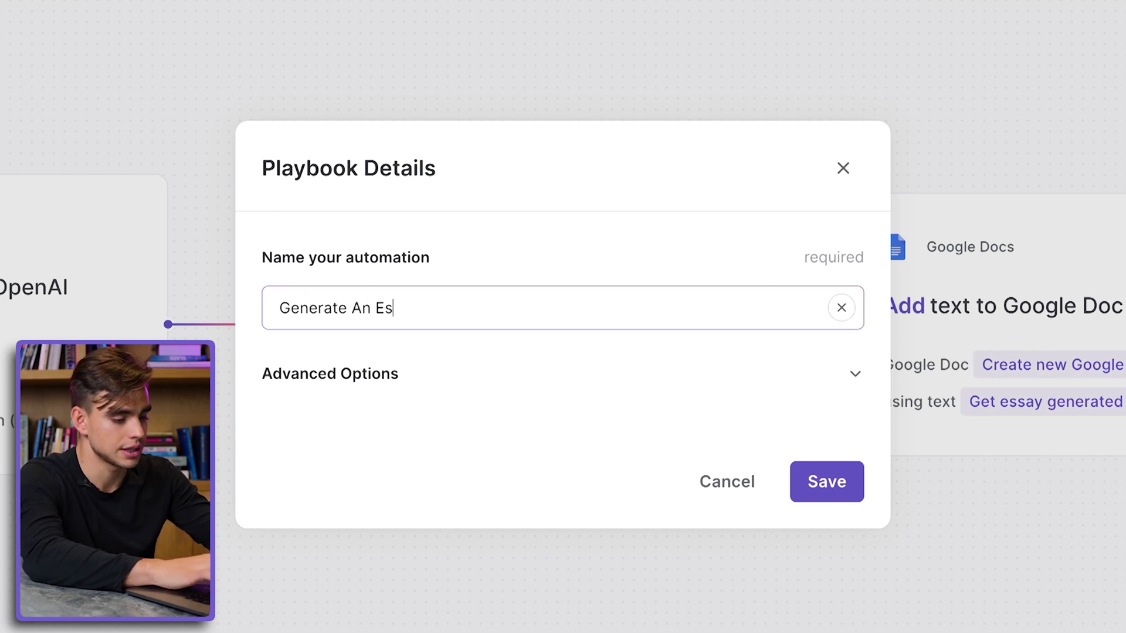
text(say in Google Docs)
click(821, 482)
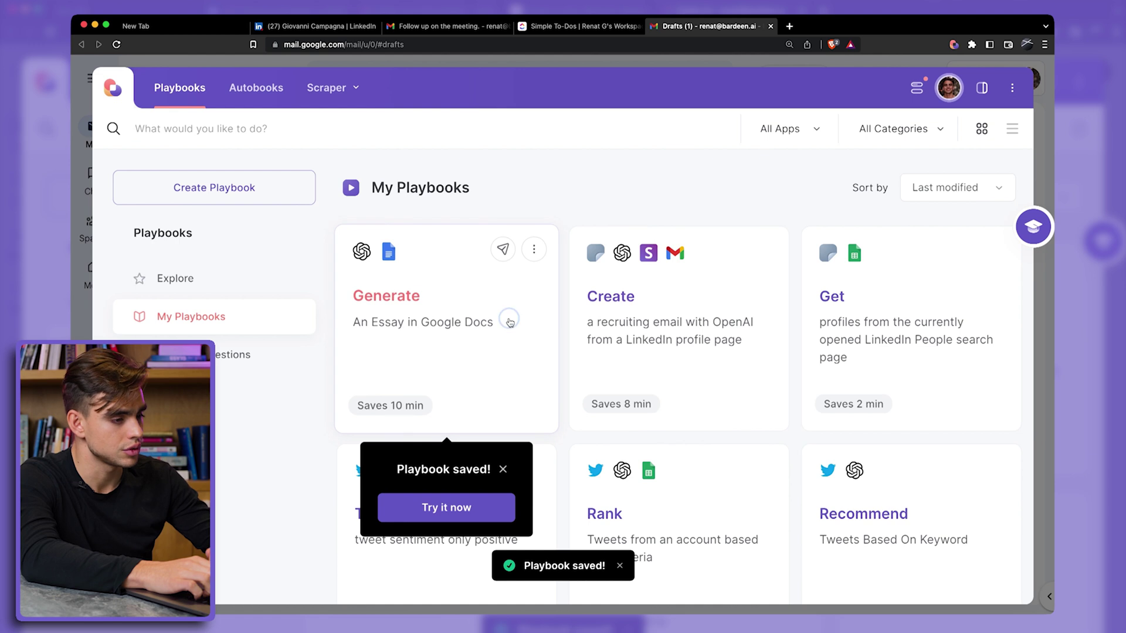
Step: Run the essay playbook: topic 'Why Sony A7C is better than Sony a7 mark iv', Research paper, 'Sony Camparison'
click(510, 321)
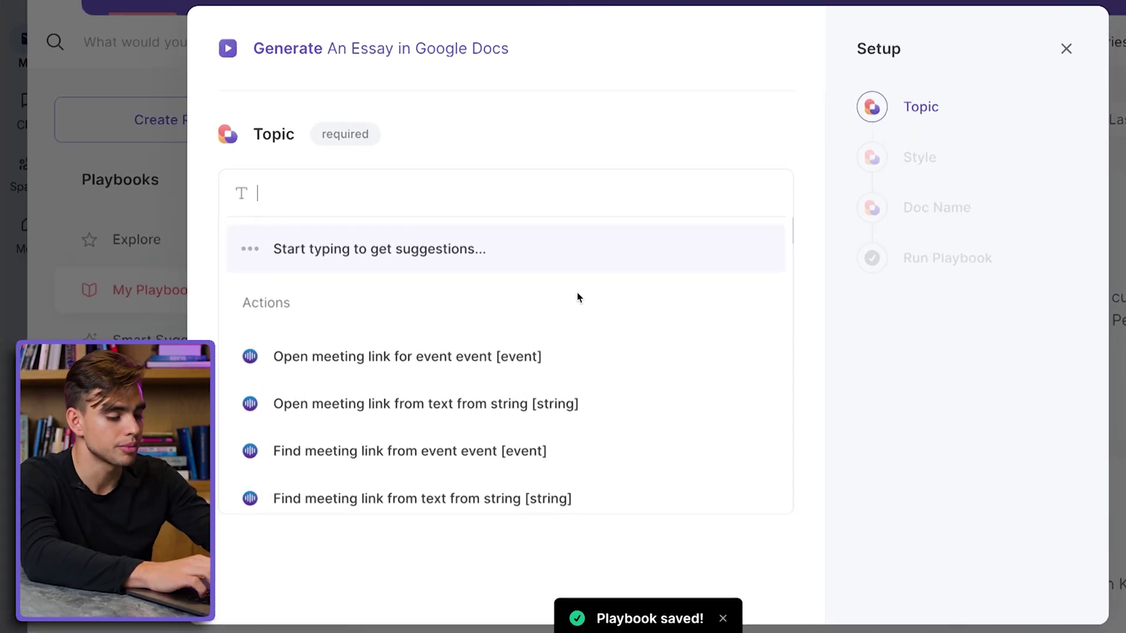
text(Why SonyA)
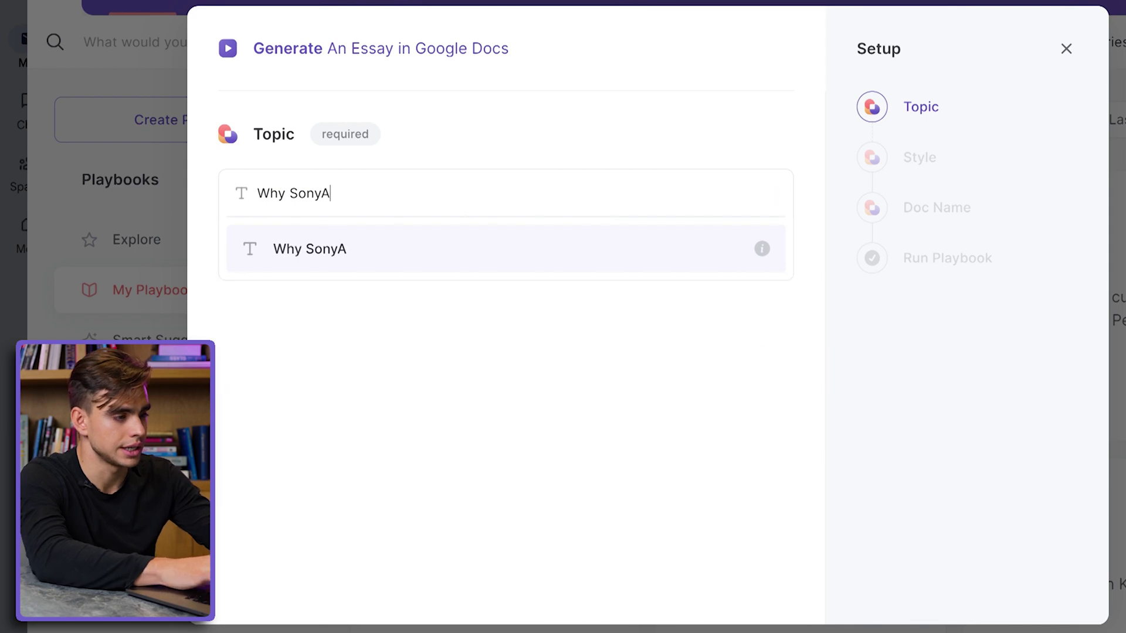
key(BackSpace)
text(A7C is be)
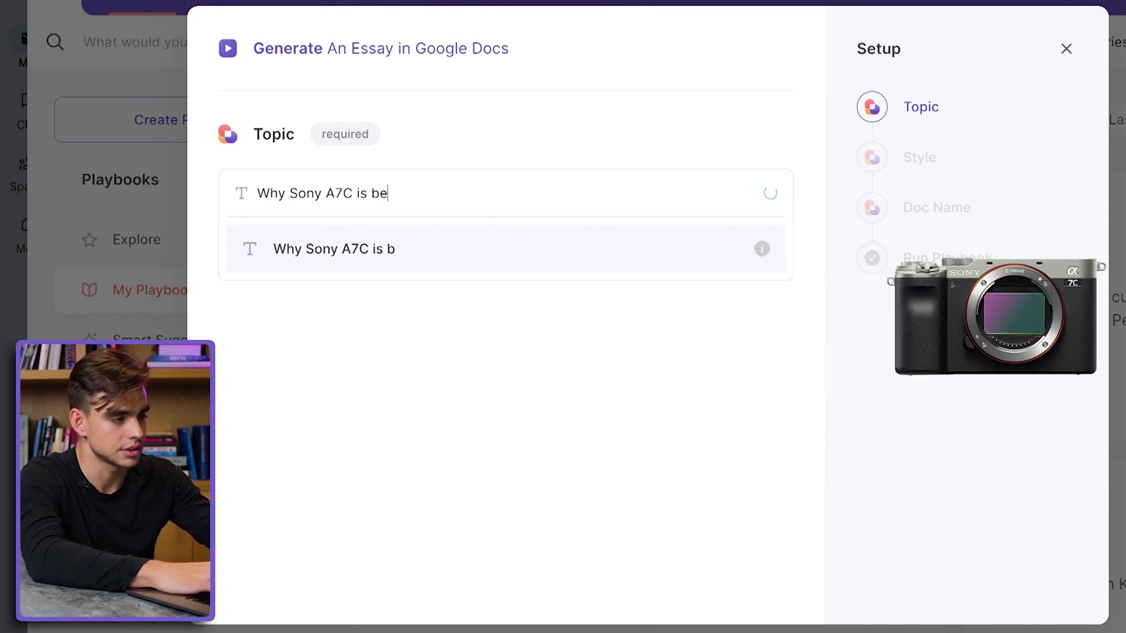
text(tter than Sony a7)
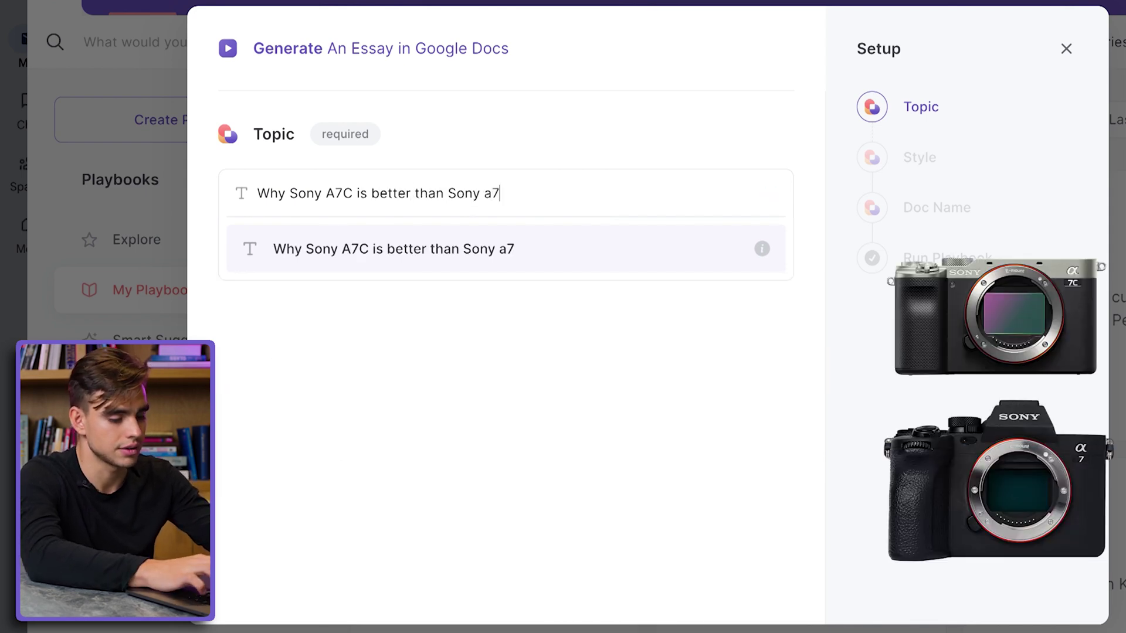
text( mark iv)
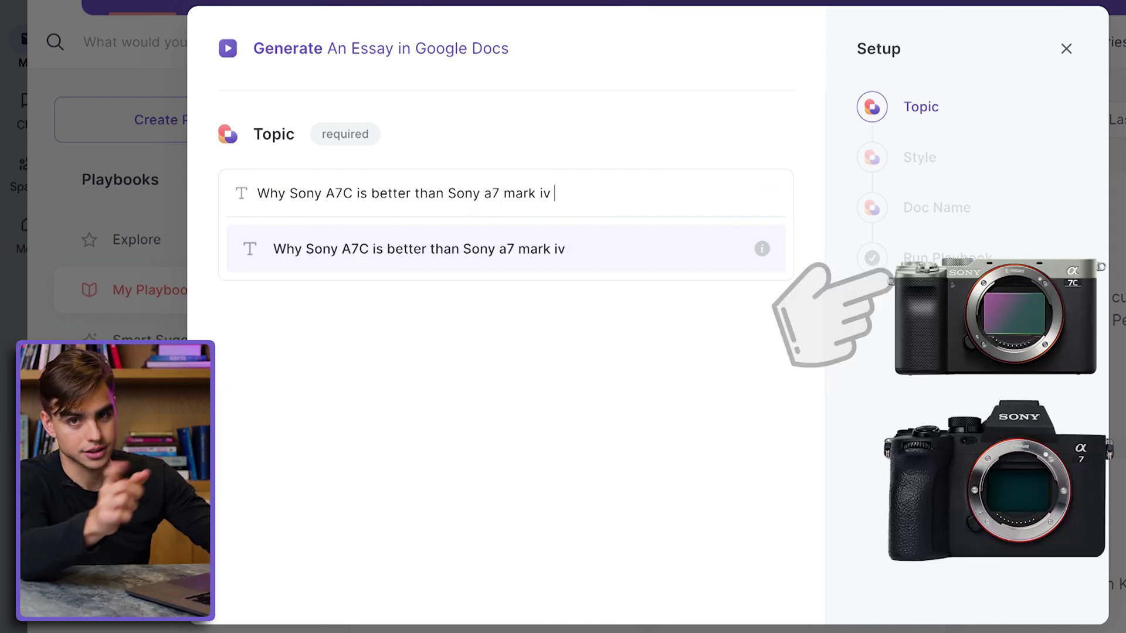
click(593, 253)
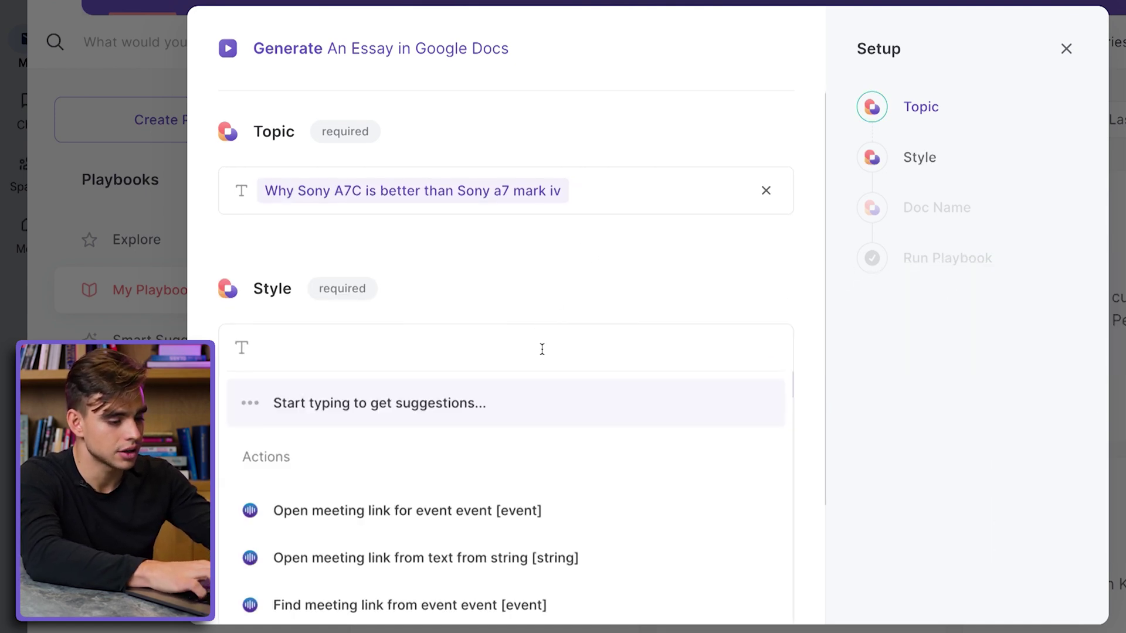
text(Research paper)
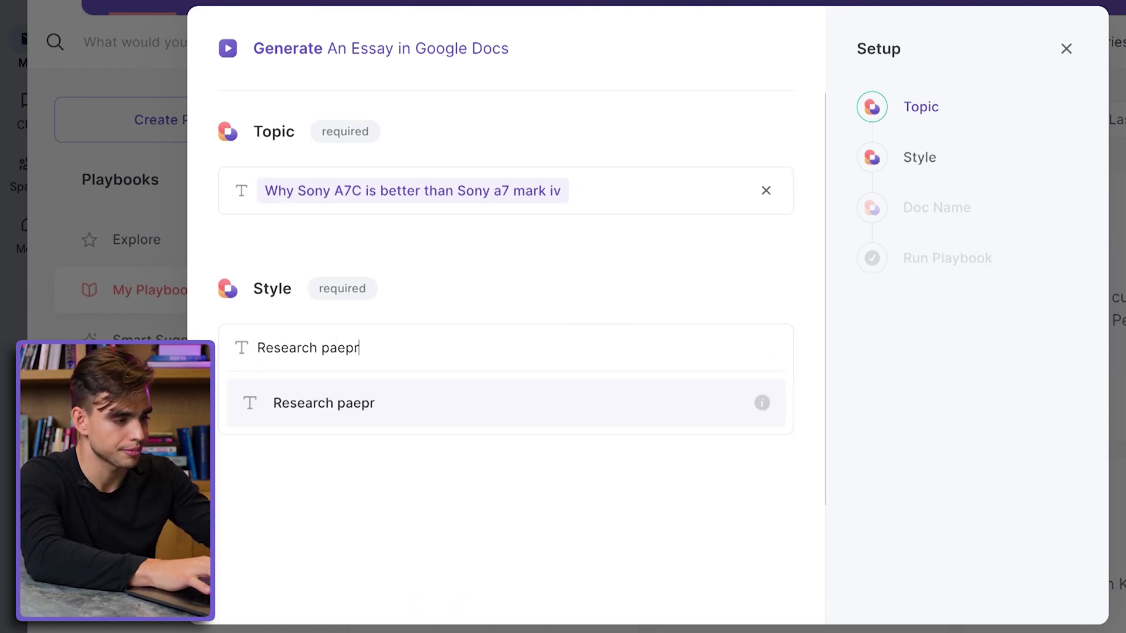
click(533, 385)
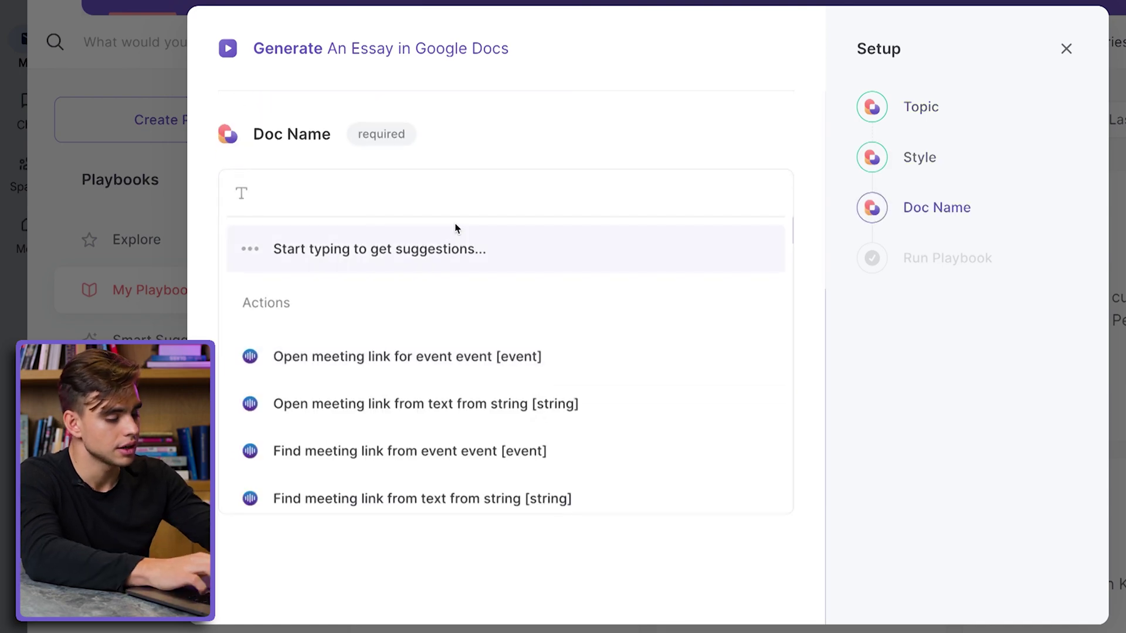
text(Sony )
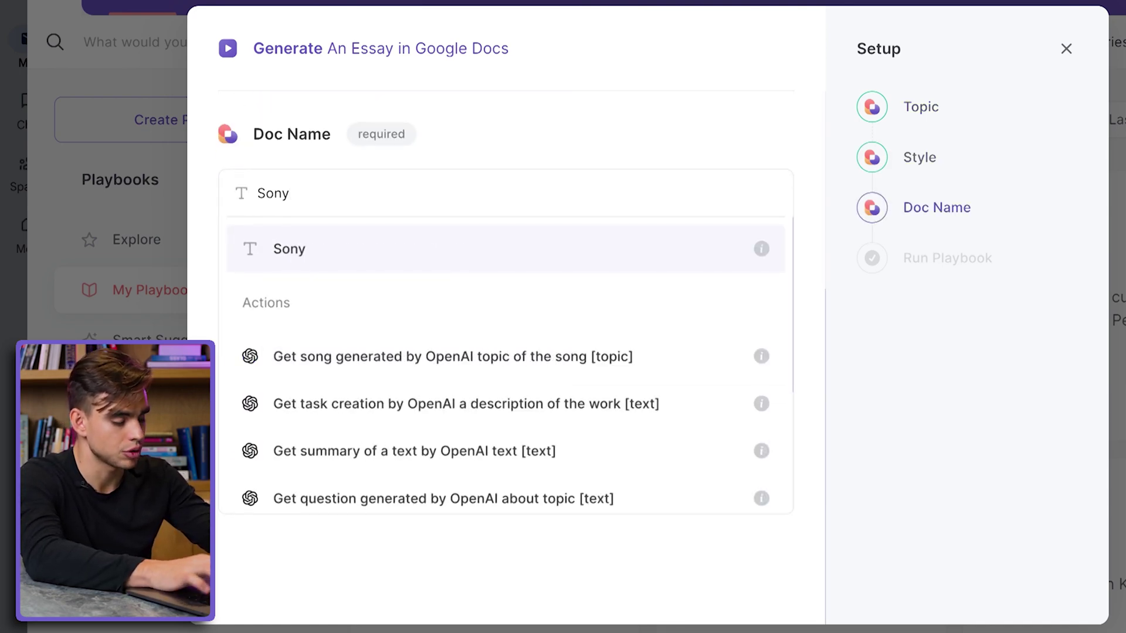
text(Camp)
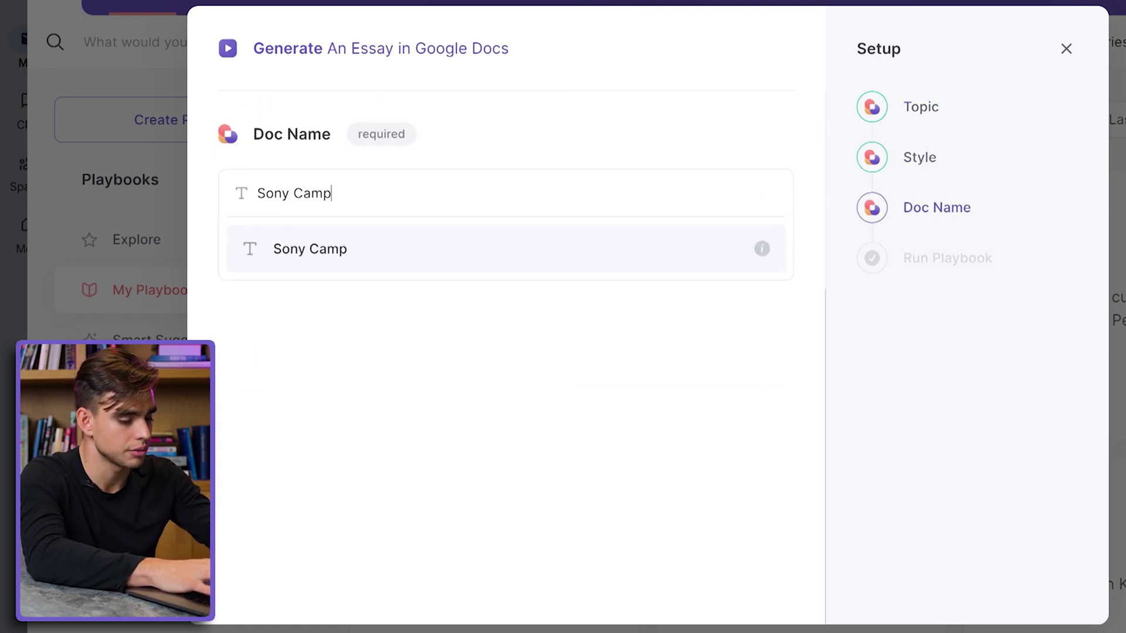
text(arison)
key(Return)
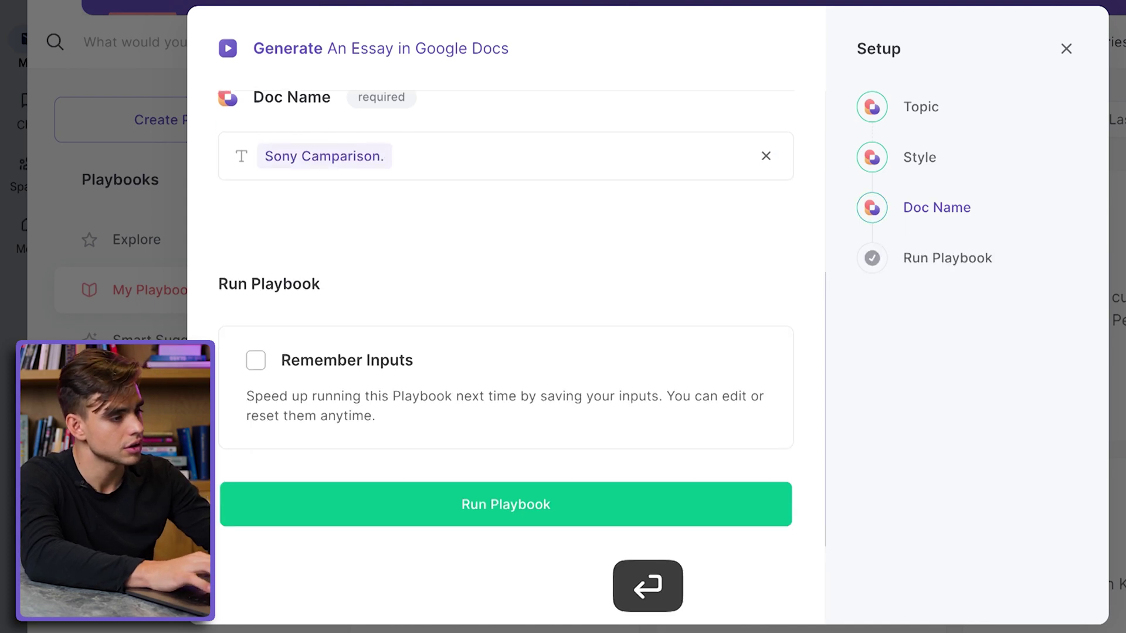
click(598, 353)
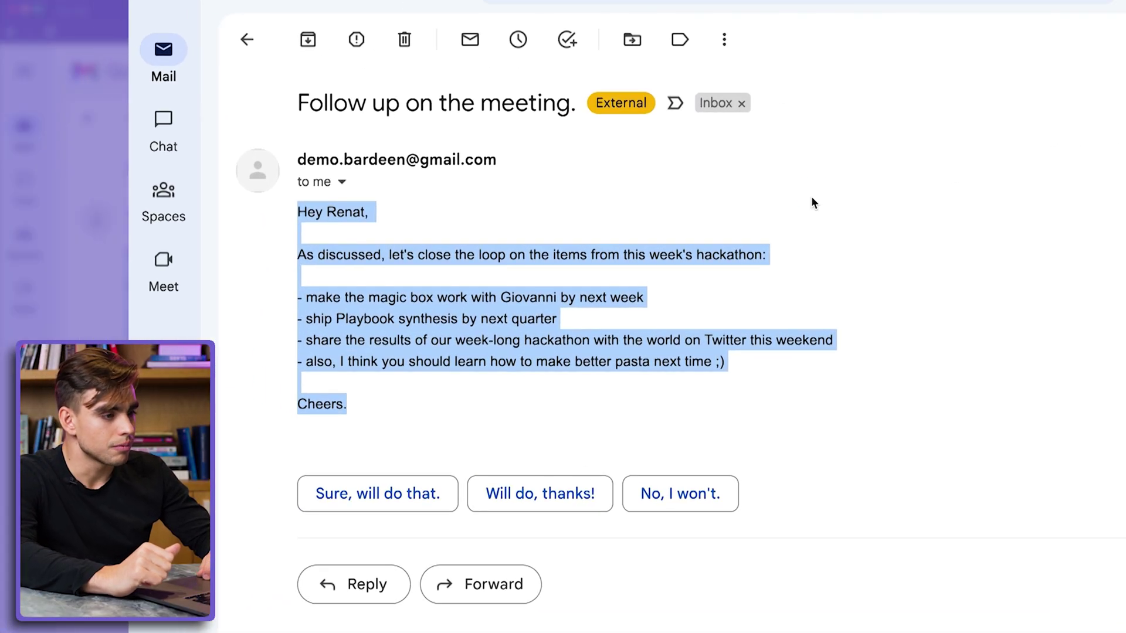
Step: Deselect the email text and bring up Bardeen's playbook panel with Alt+B
click(529, 225)
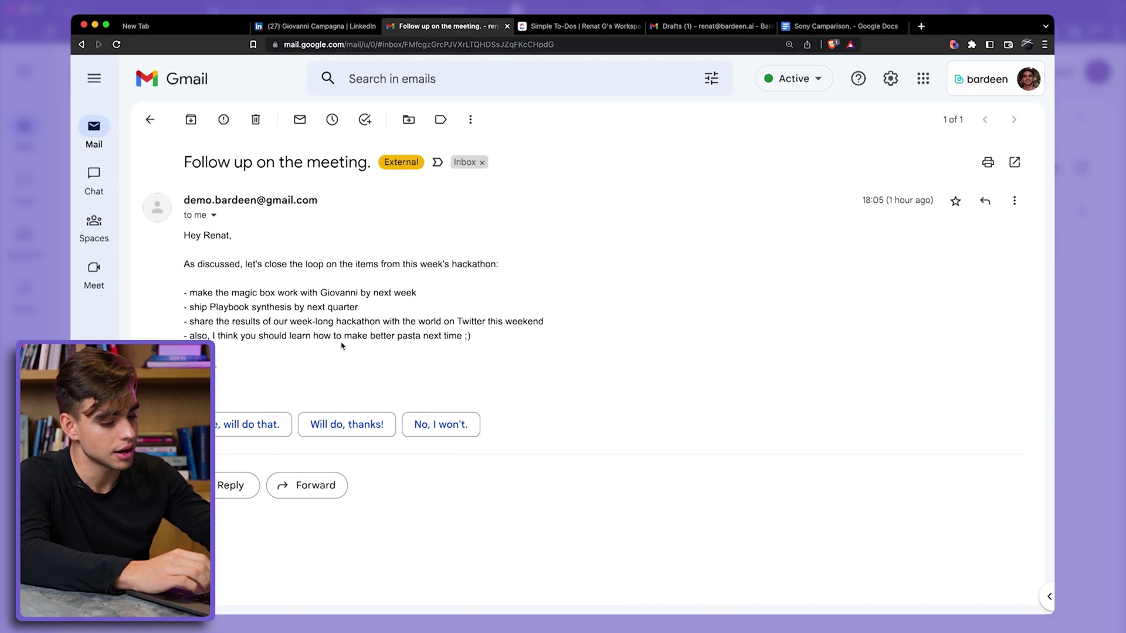
key(alt+b)
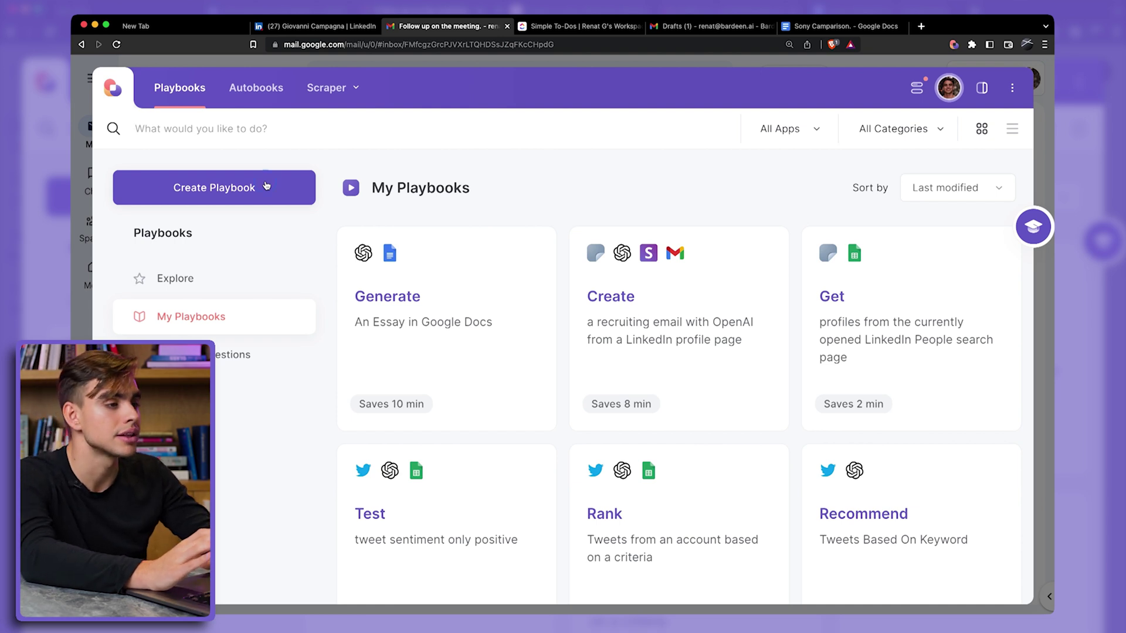
Step: Create a new playbook with the OpenAI 'Get action items' step
click(267, 185)
scroll(239, 439, down, 6)
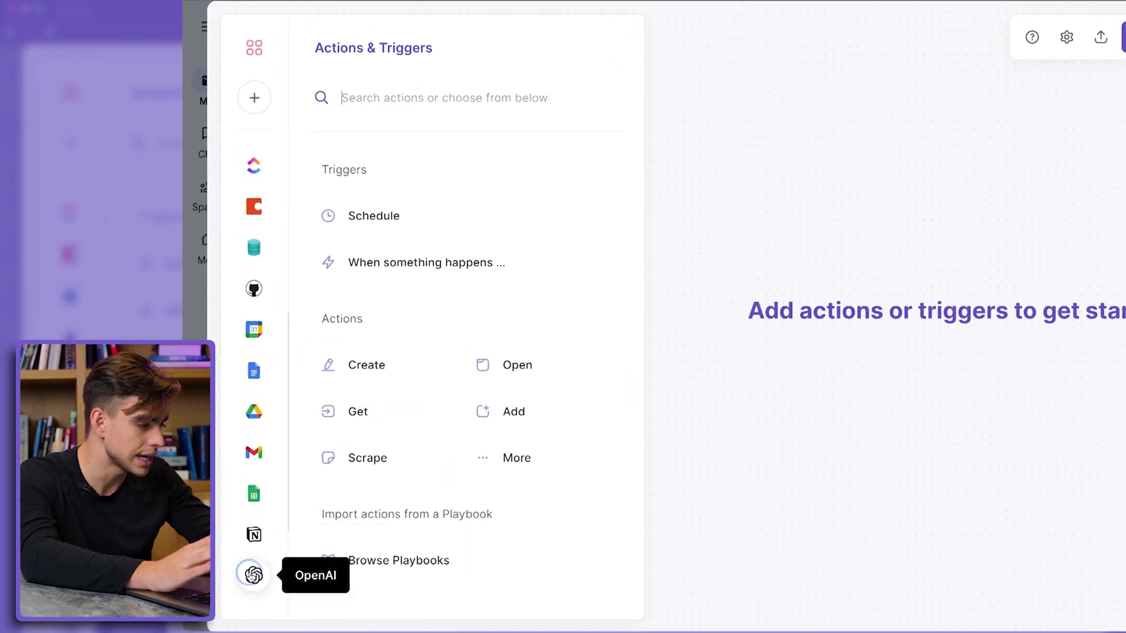
click(254, 575)
text(action)
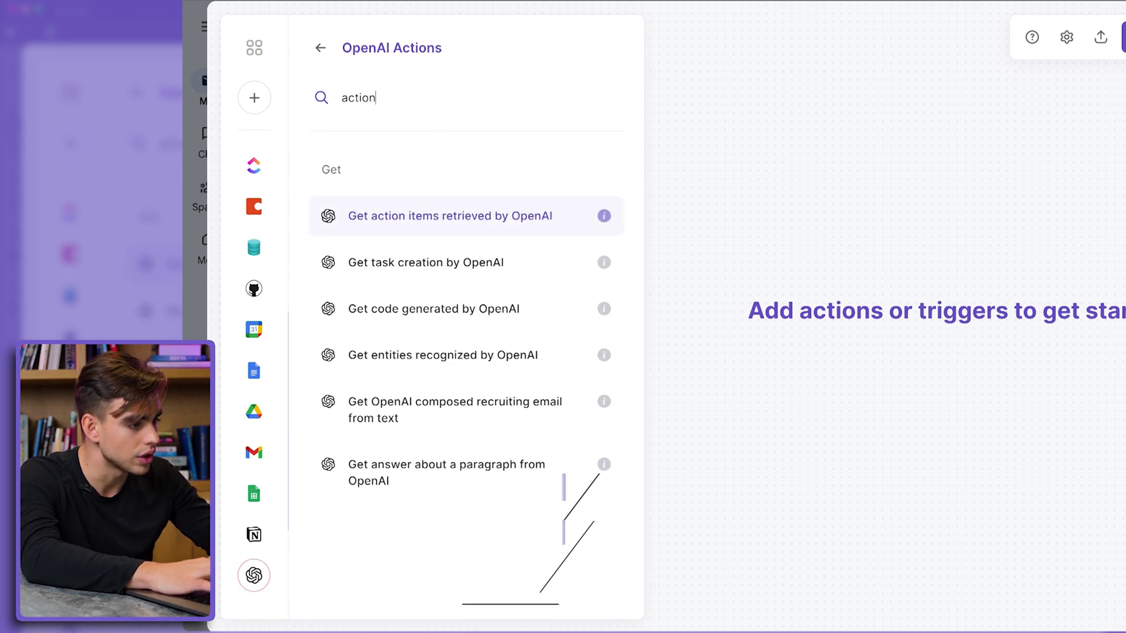
click(471, 230)
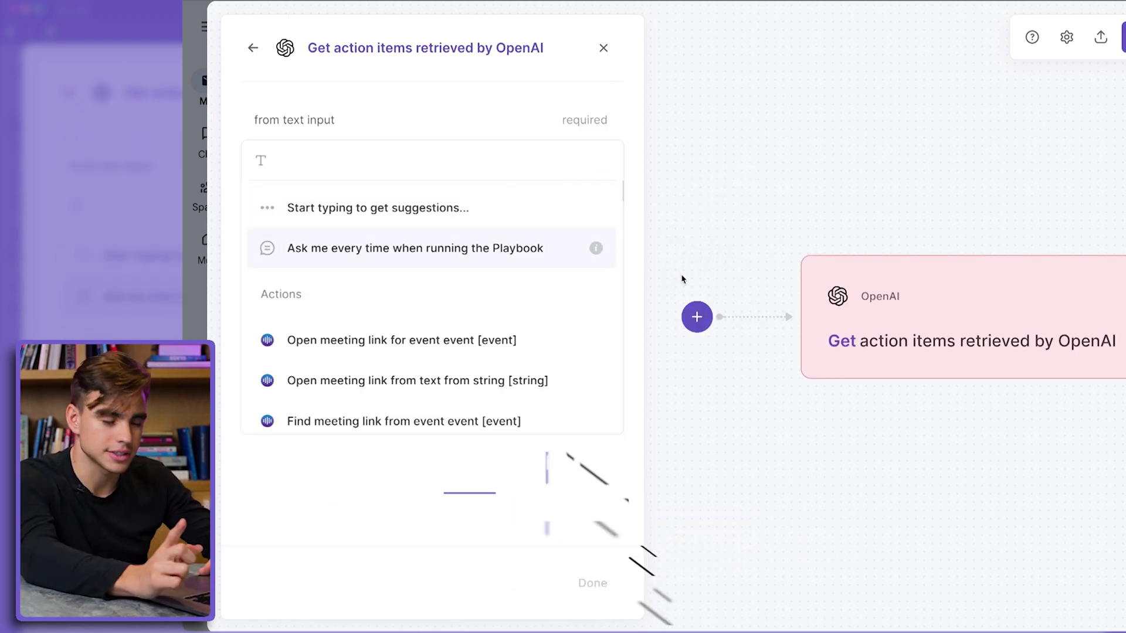
Step: Add a right-click trigger named 'To dos from text to ClickUp', shown Everywhere
click(697, 317)
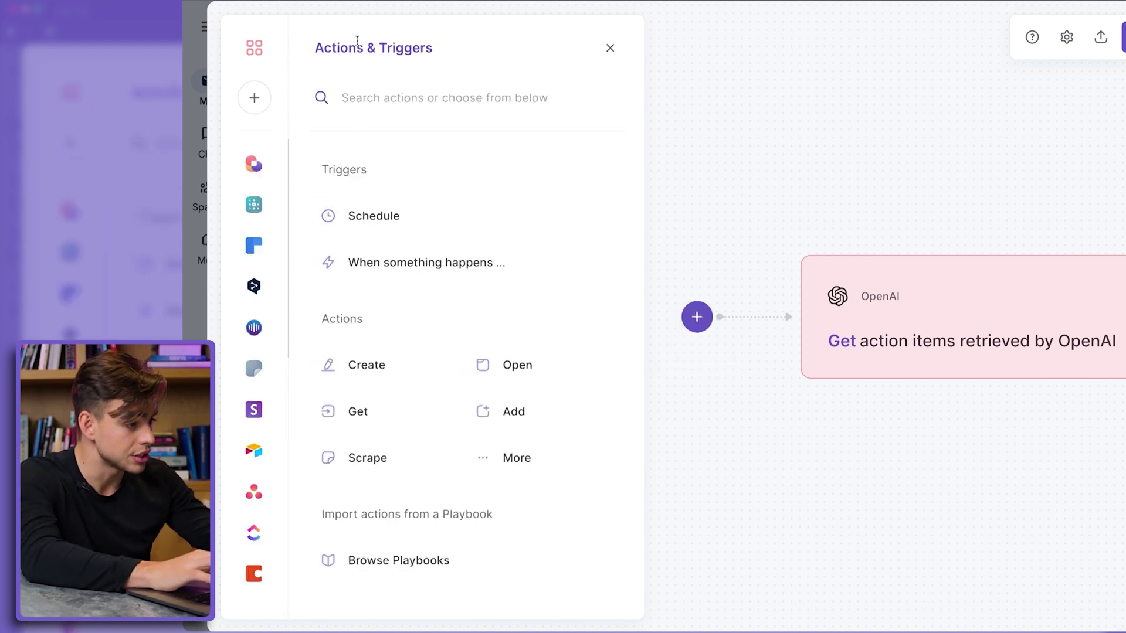
text(whi)
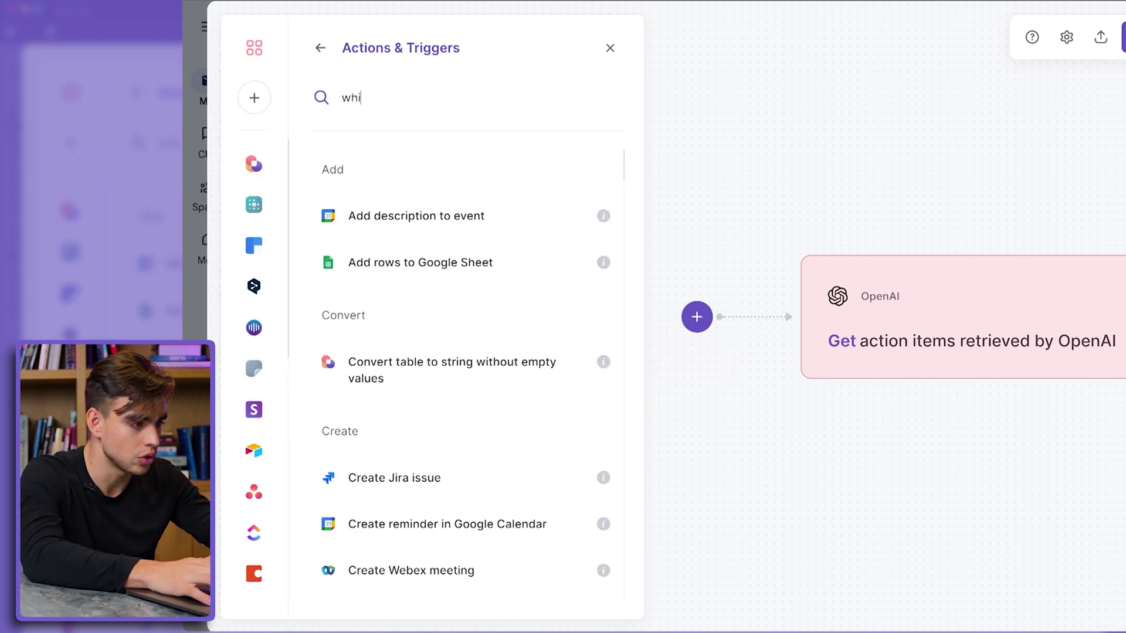
text(en I right)
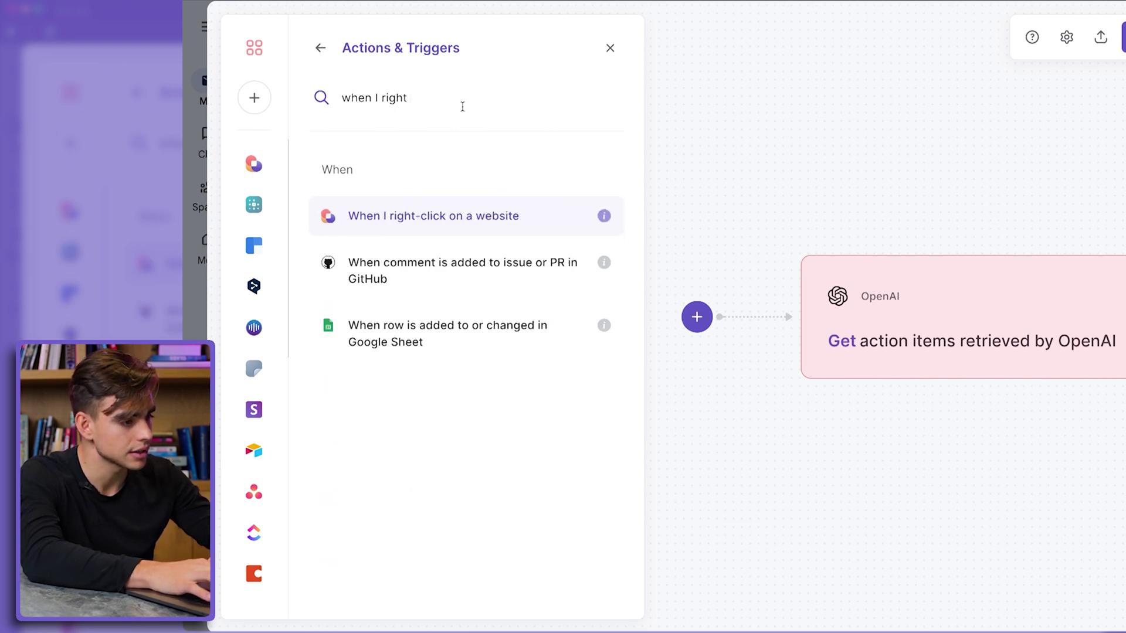
click(477, 227)
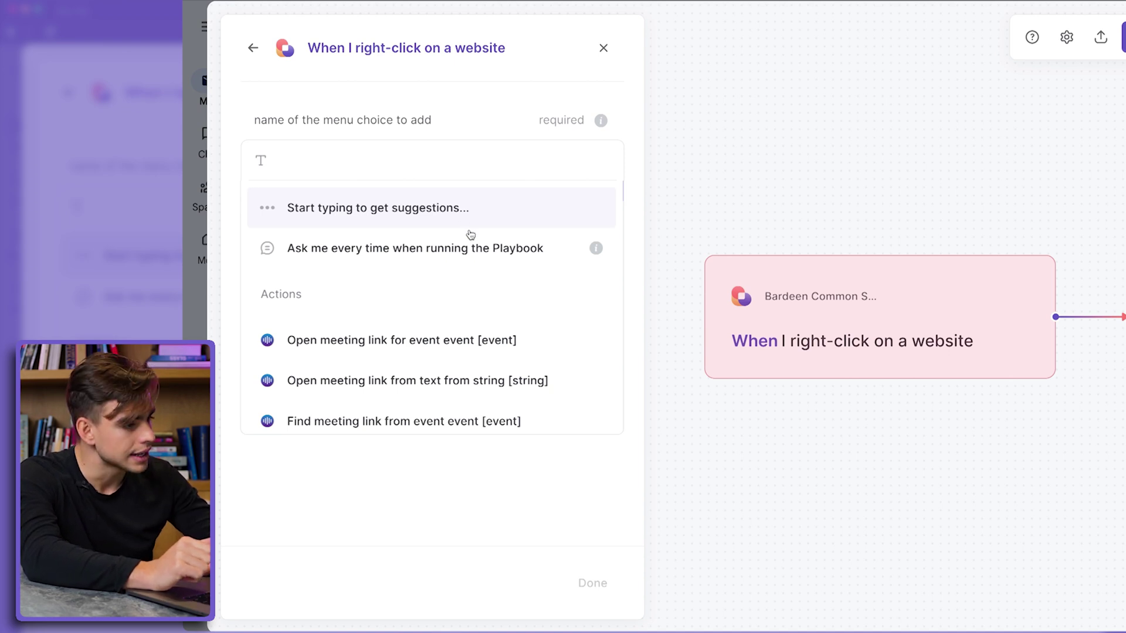
text(To dos from text t)
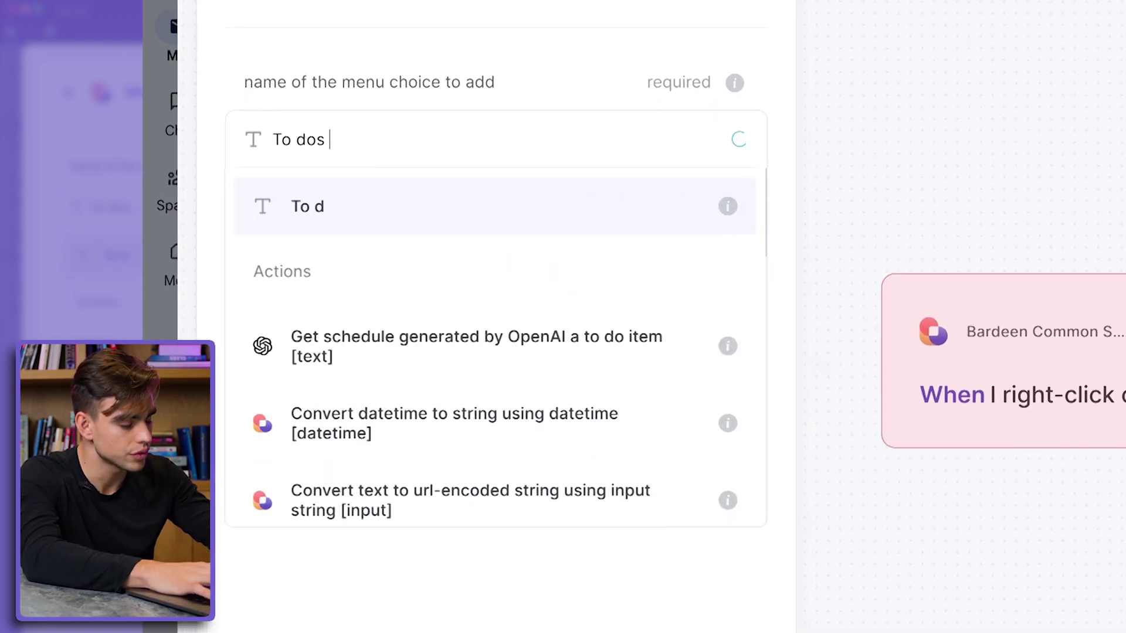
text(o ClickUp)
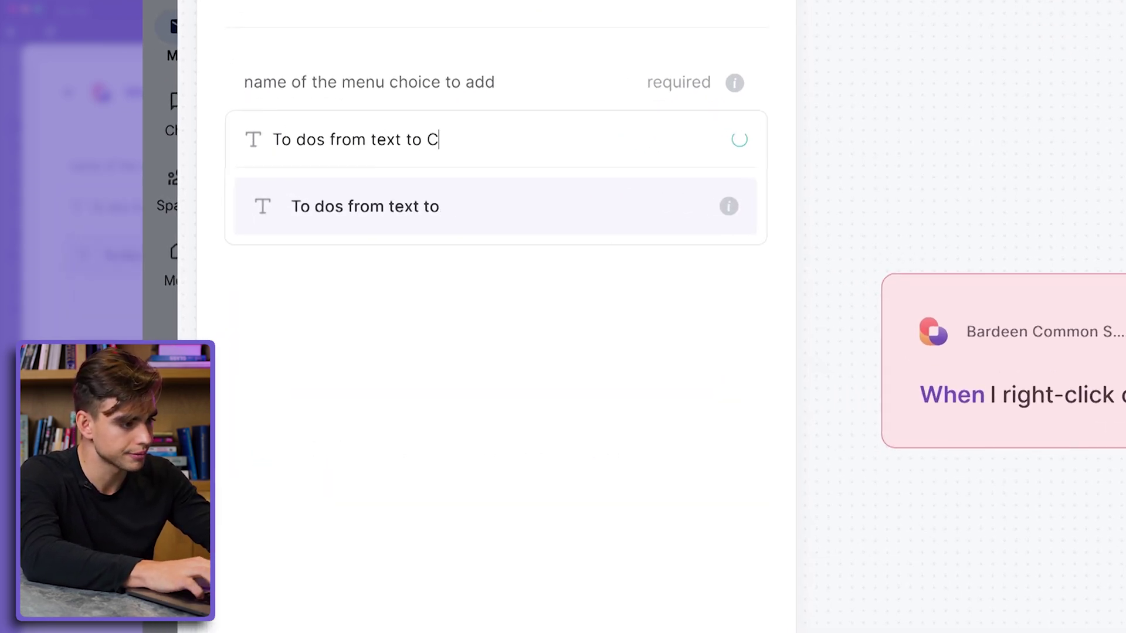
key(Return)
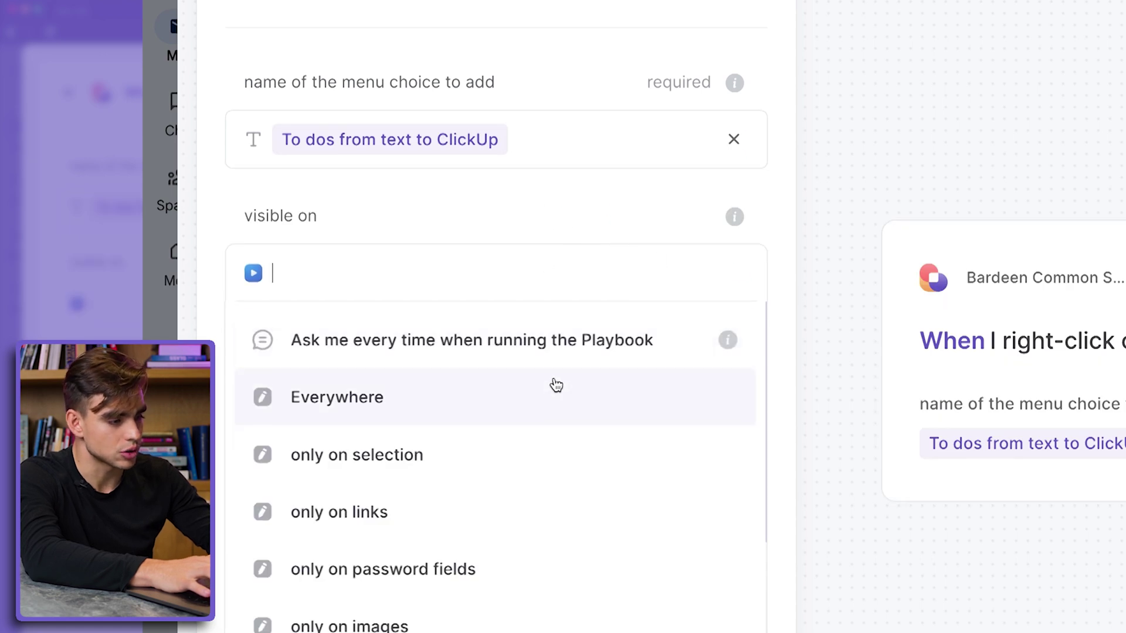
click(557, 386)
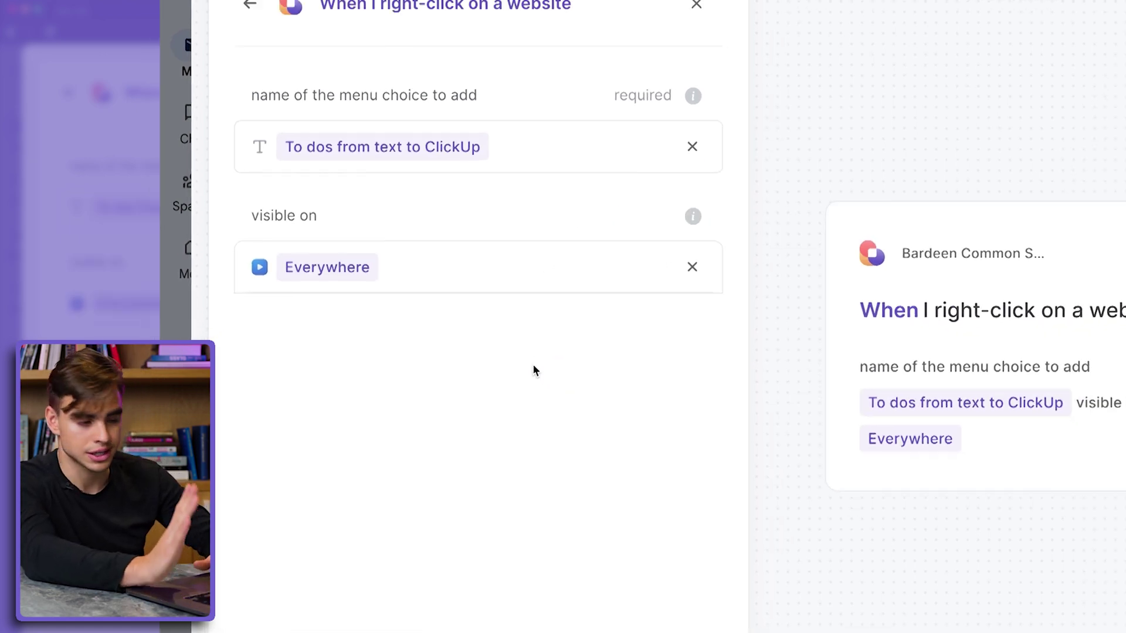
click(610, 591)
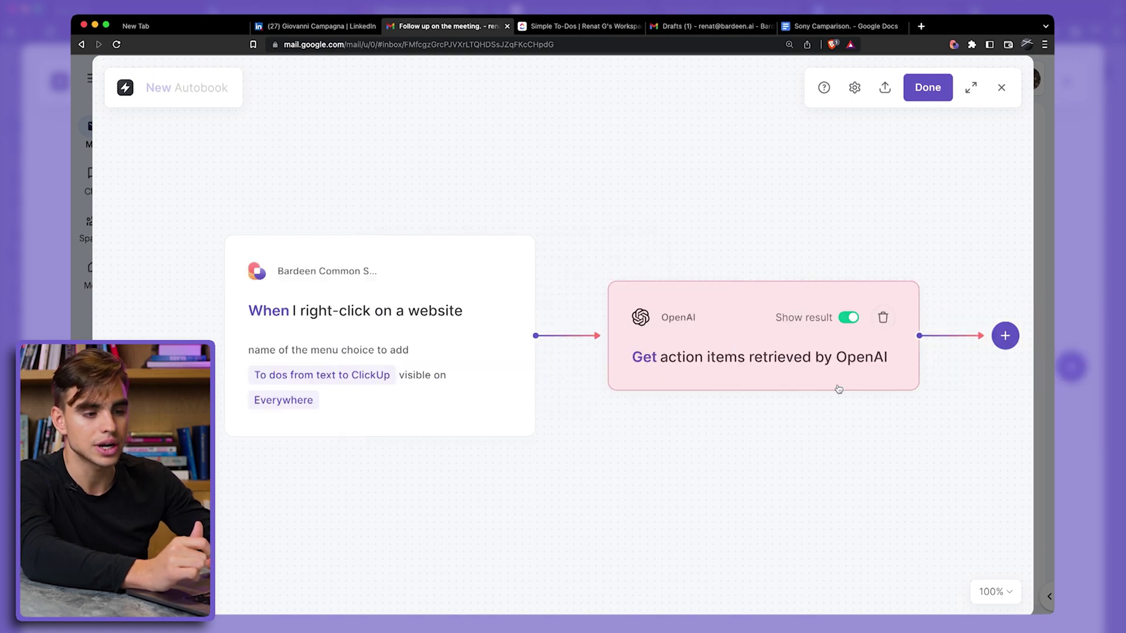
Step: Feed the trigger's right-clicked text into the OpenAI action-items input
click(768, 336)
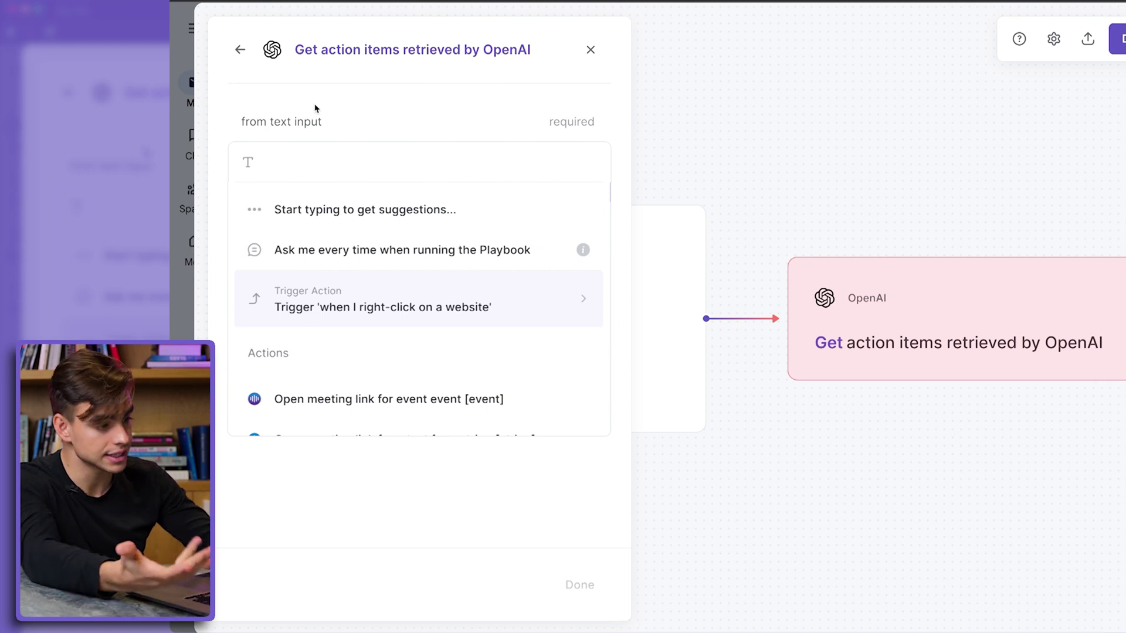
click(410, 304)
click(422, 287)
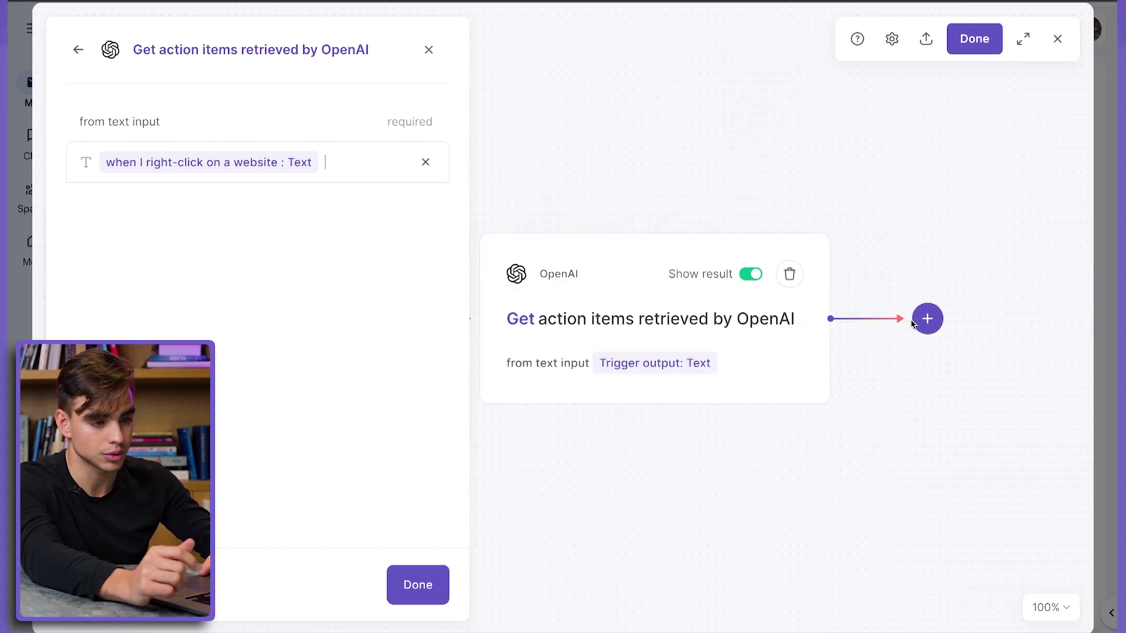
Step: Add a Create ClickUp task step targeting the Simple To-Dos list
click(923, 321)
click(932, 370)
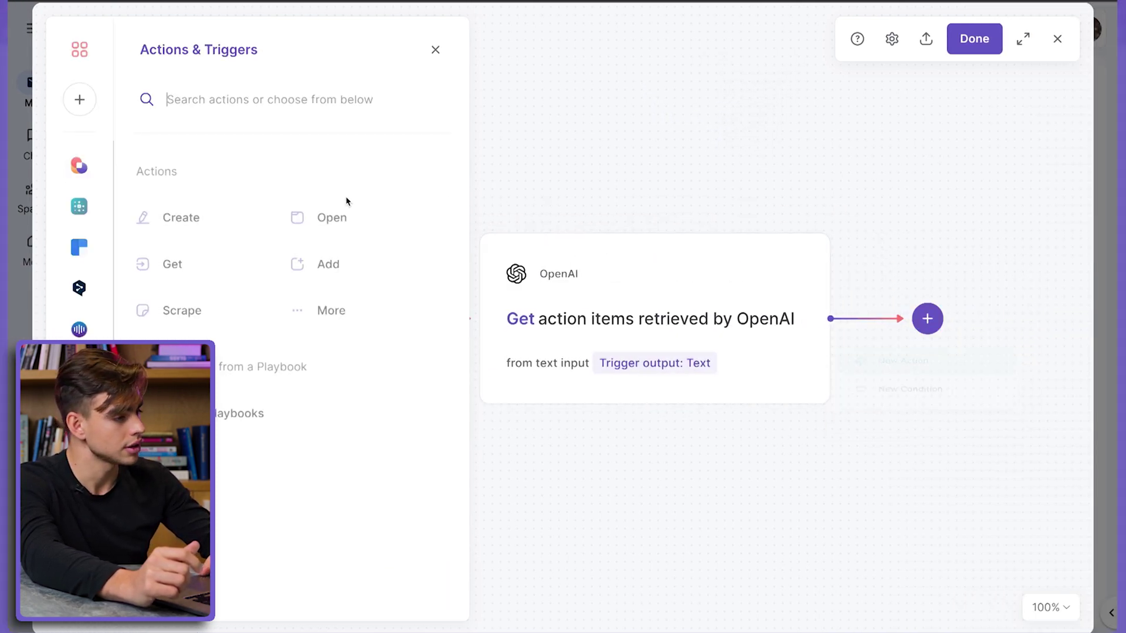
scroll(267, 531, down, 1)
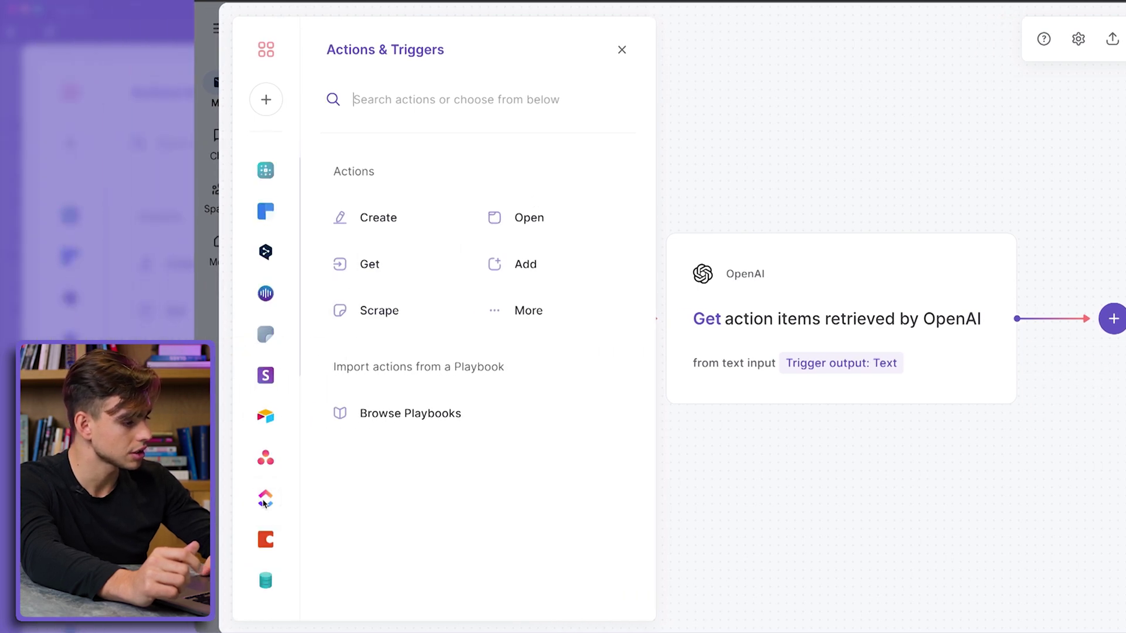
click(265, 498)
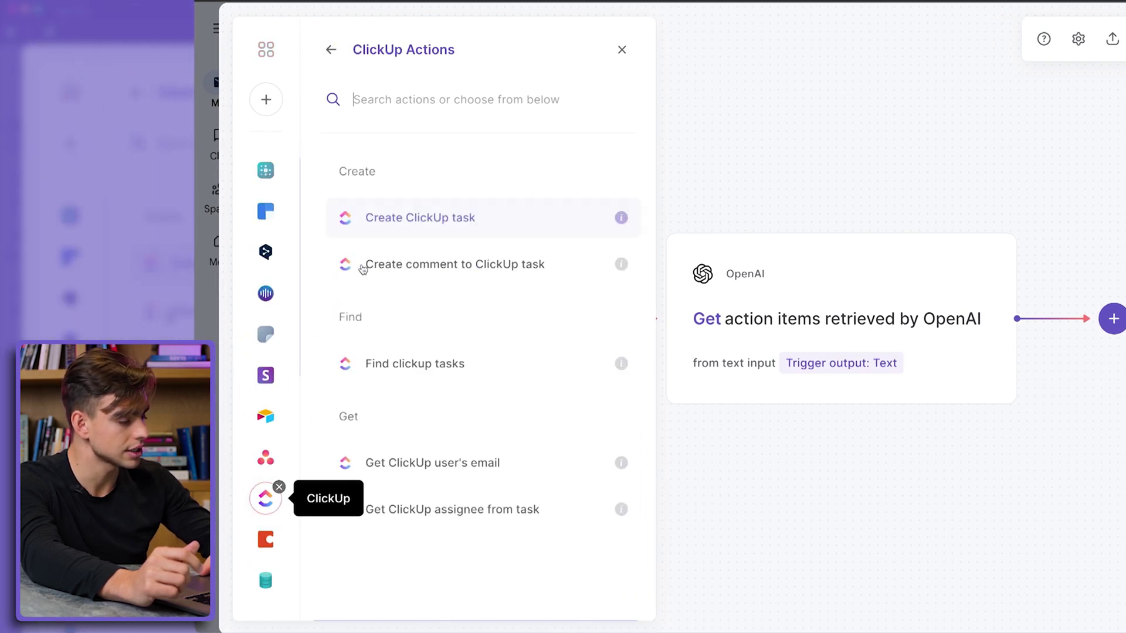
click(447, 217)
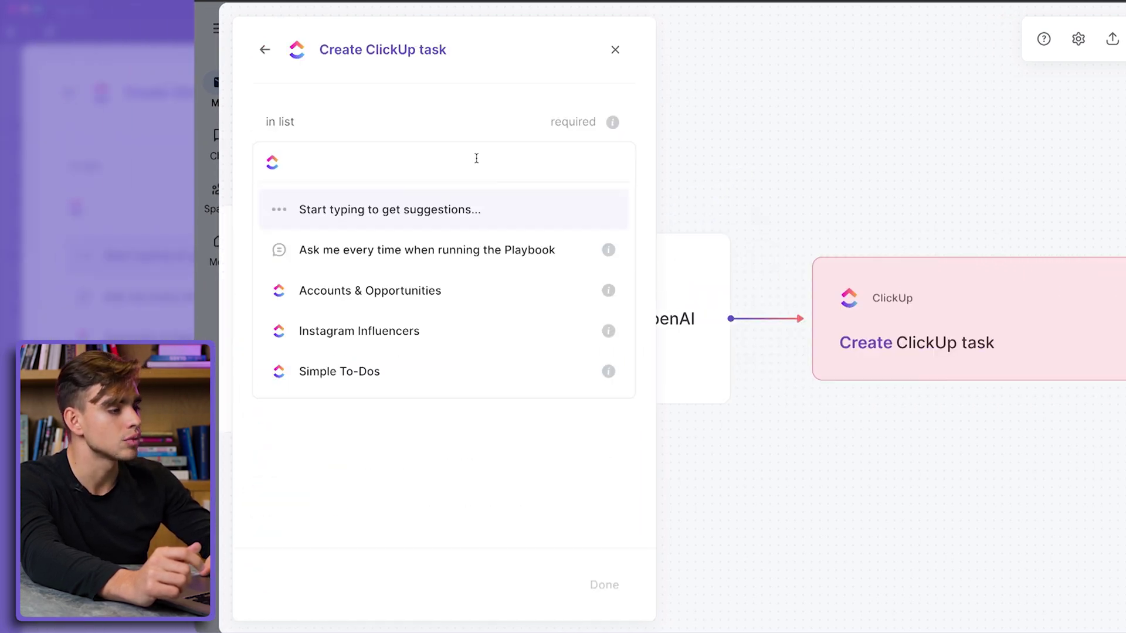
click(469, 385)
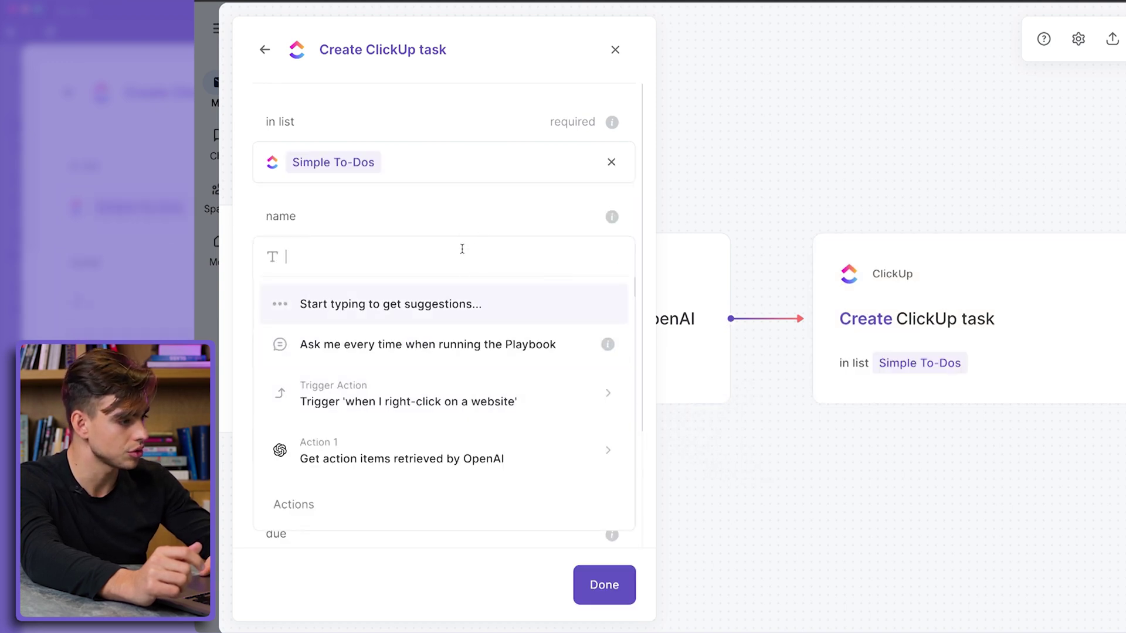
Step: Name each ClickUp task from the OpenAI action item's Description and finish the step
click(468, 354)
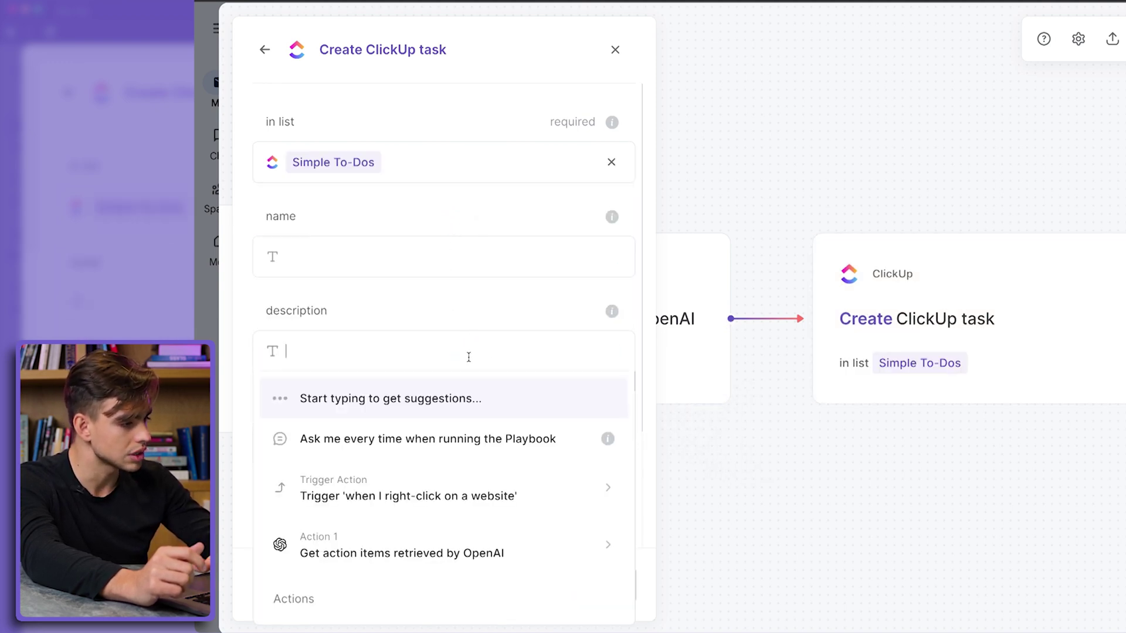
click(314, 245)
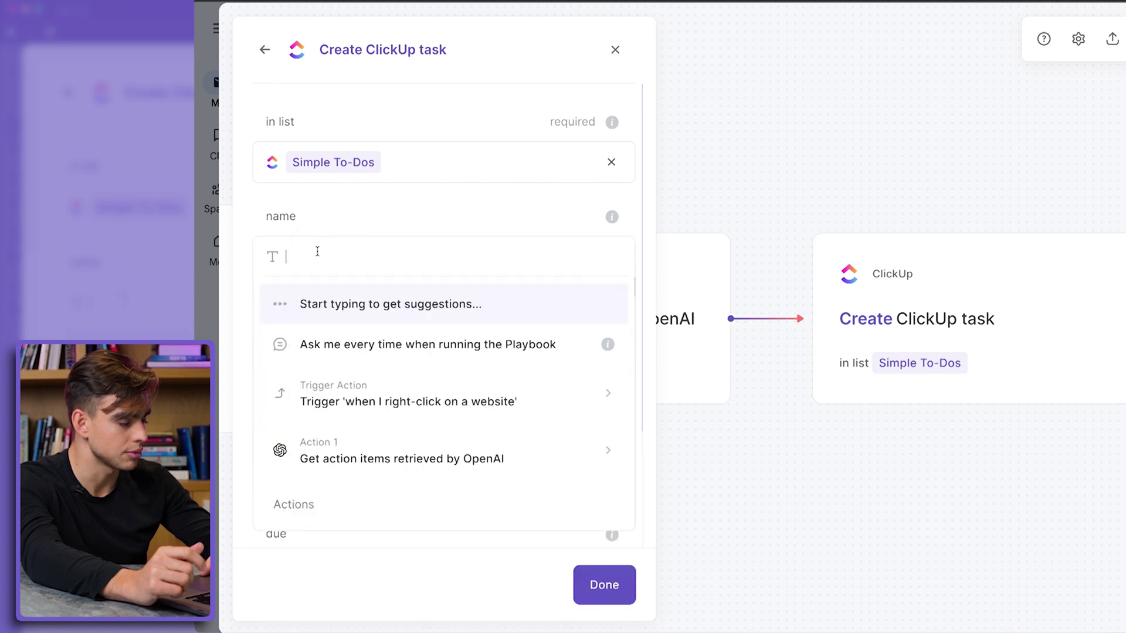
click(476, 463)
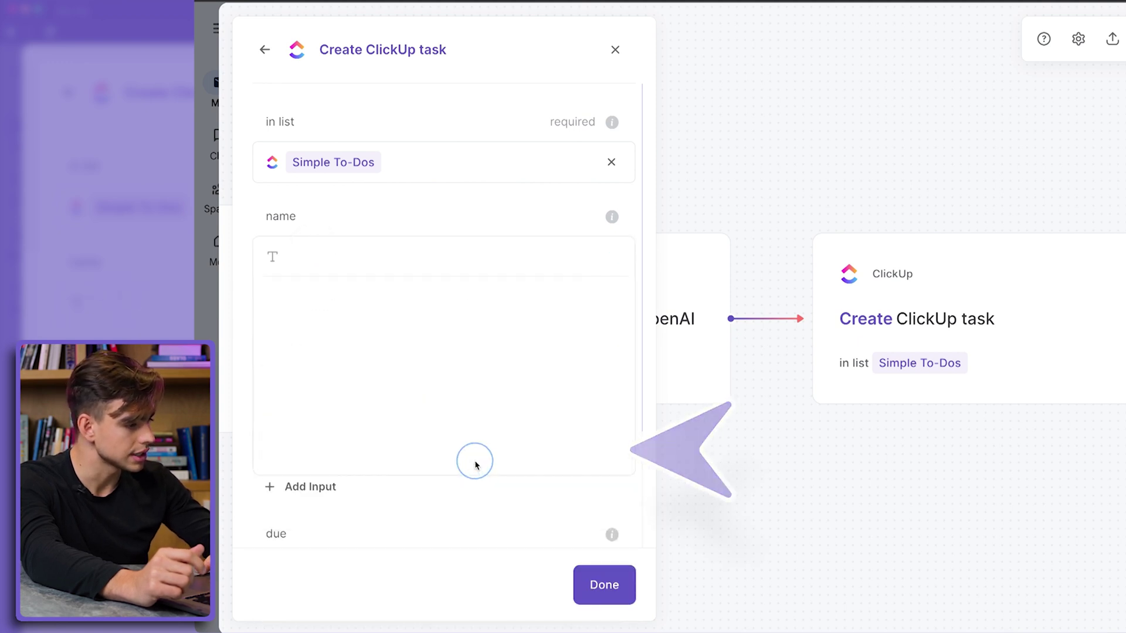
click(455, 421)
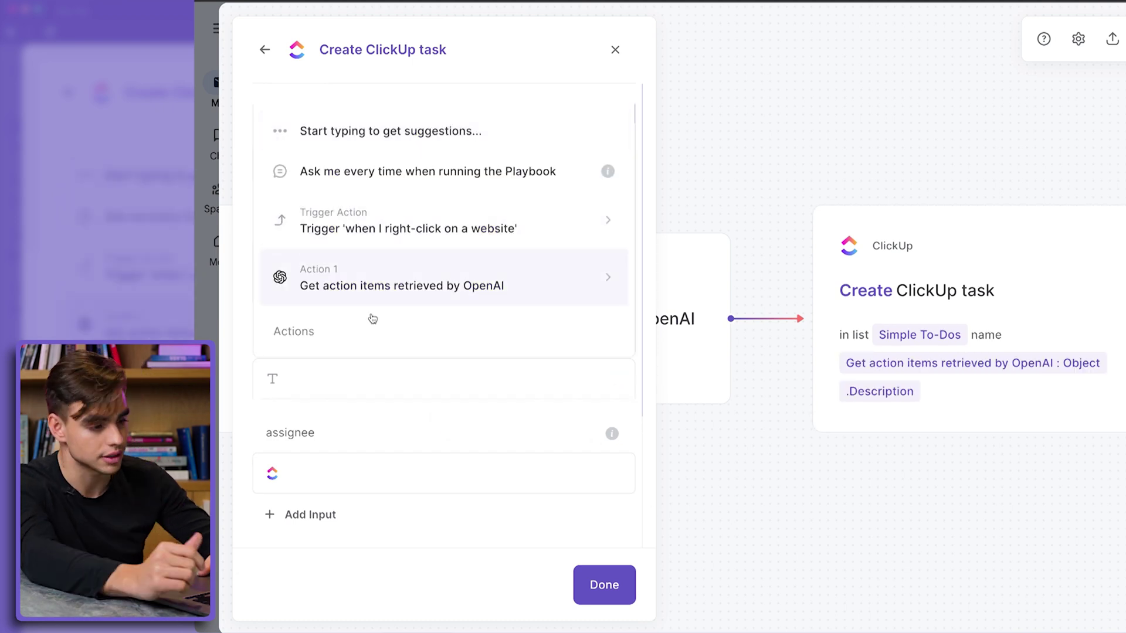
click(645, 309)
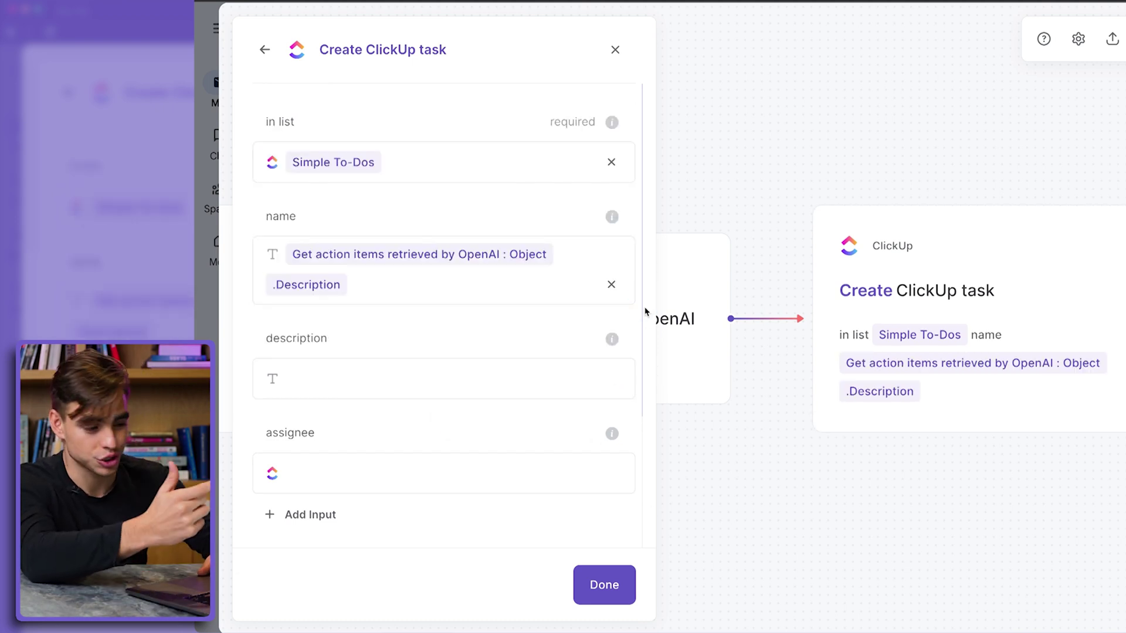
click(604, 585)
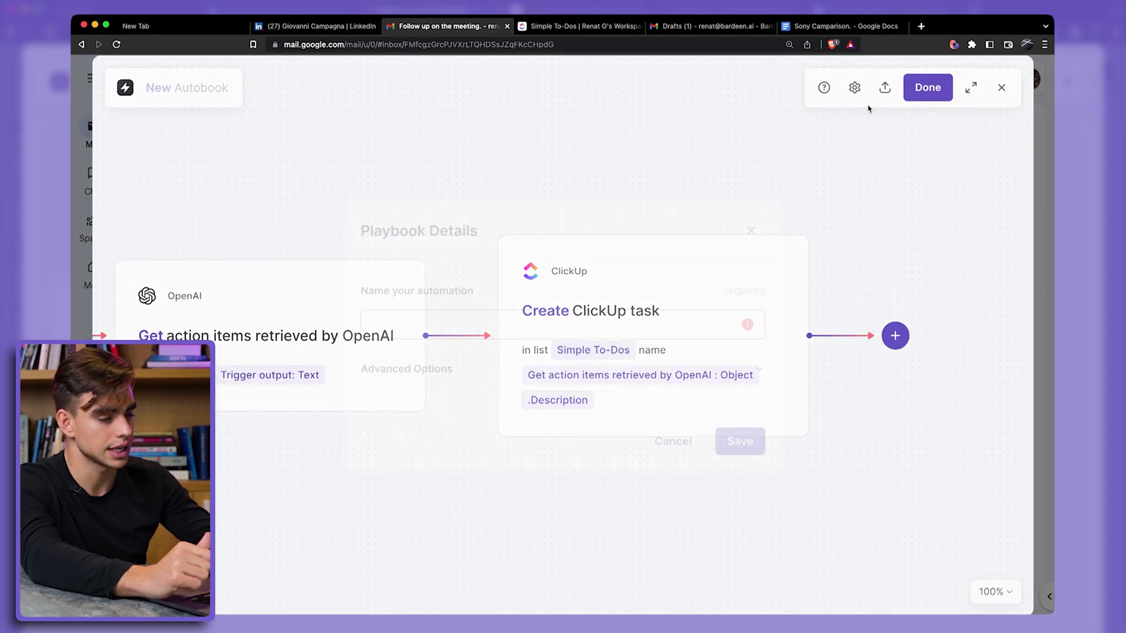
Step: Save the autobook as 'Add to Clickup', switch it on, and close the Bardeen panel
click(922, 96)
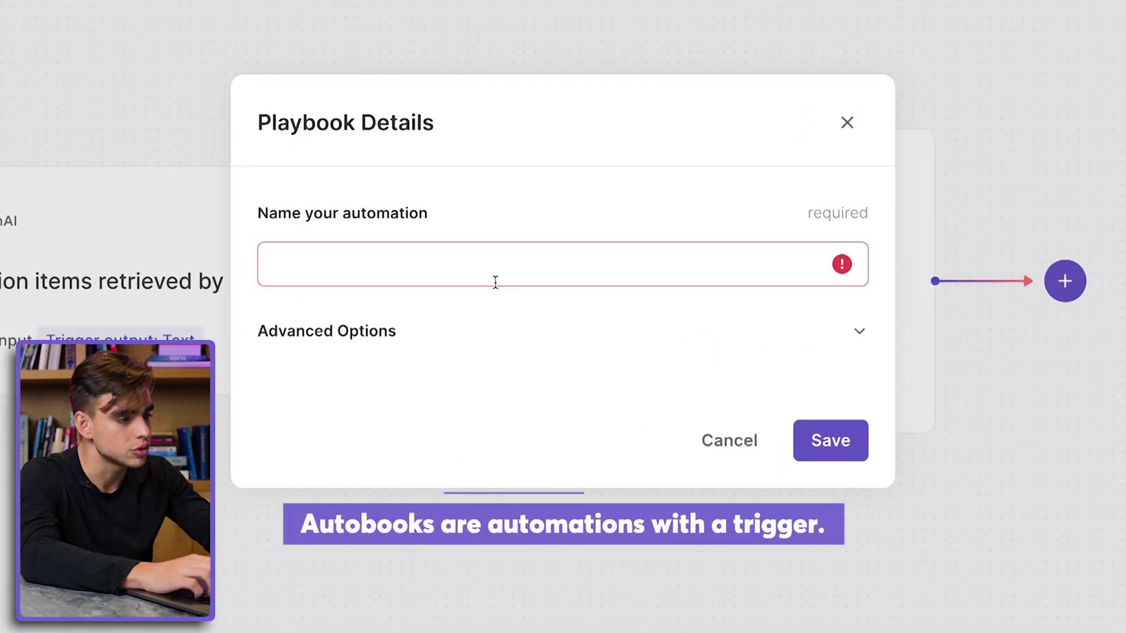
text(Add to Clic)
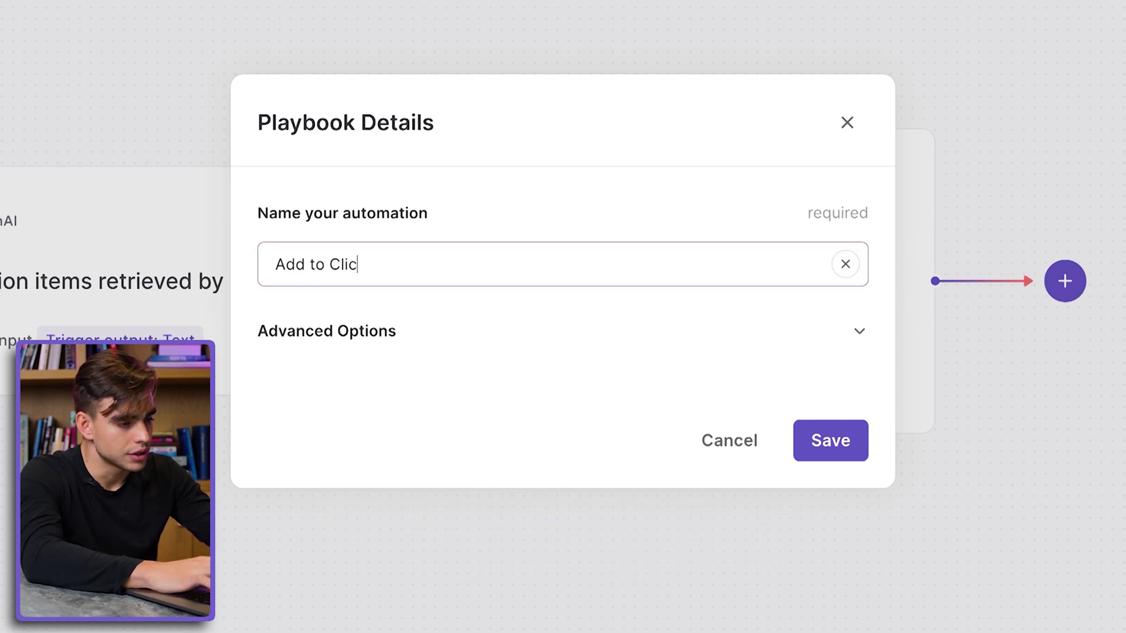
text(kup)
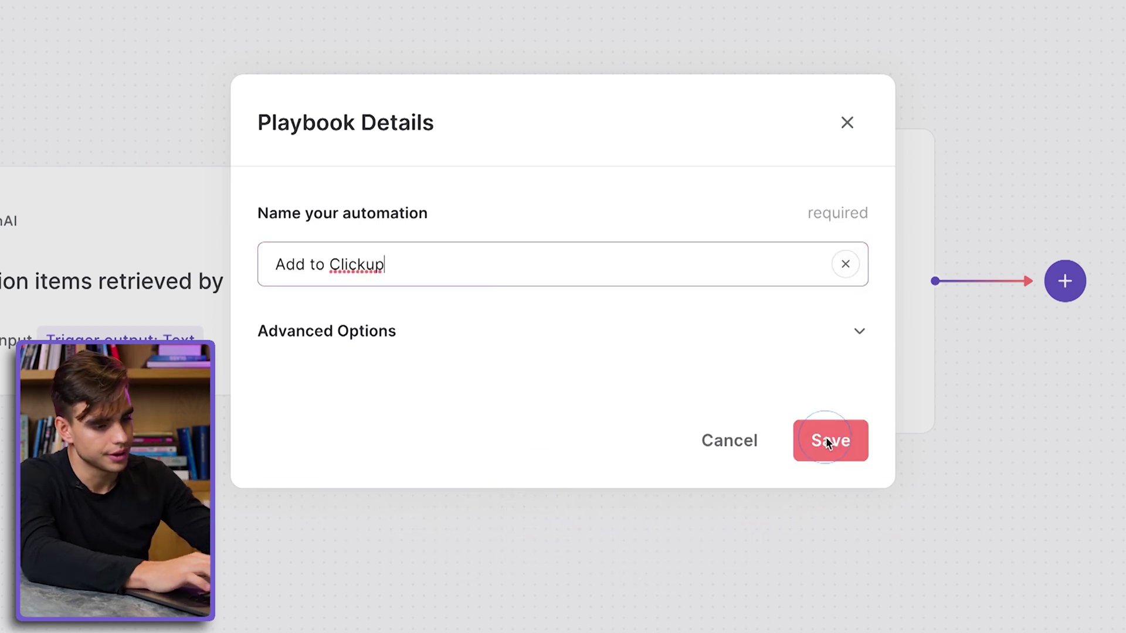
click(821, 444)
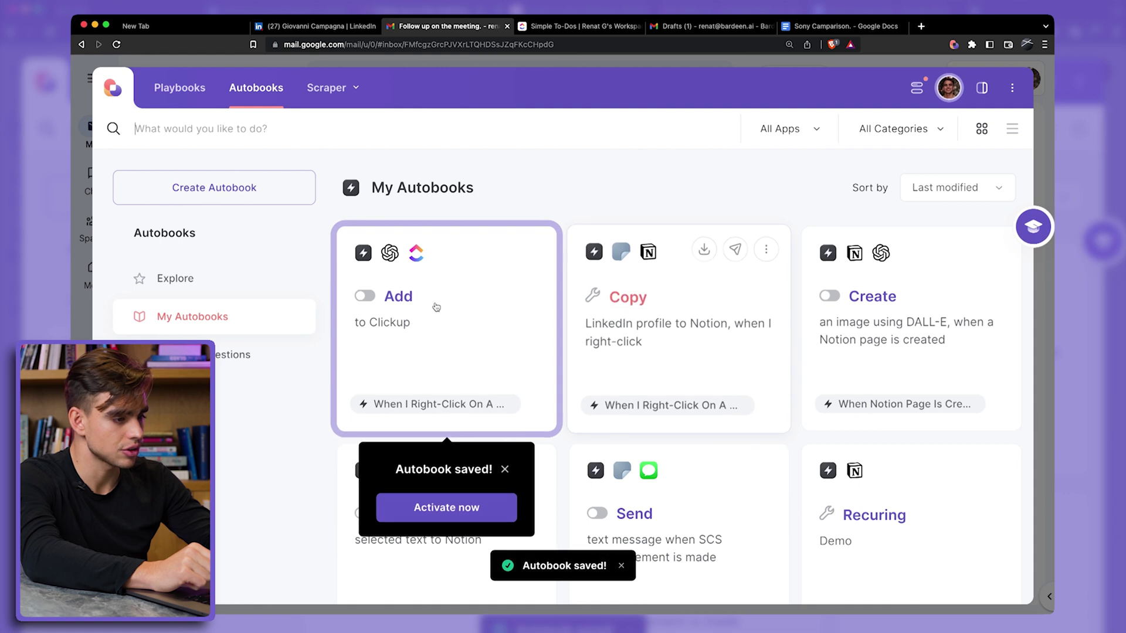
click(436, 316)
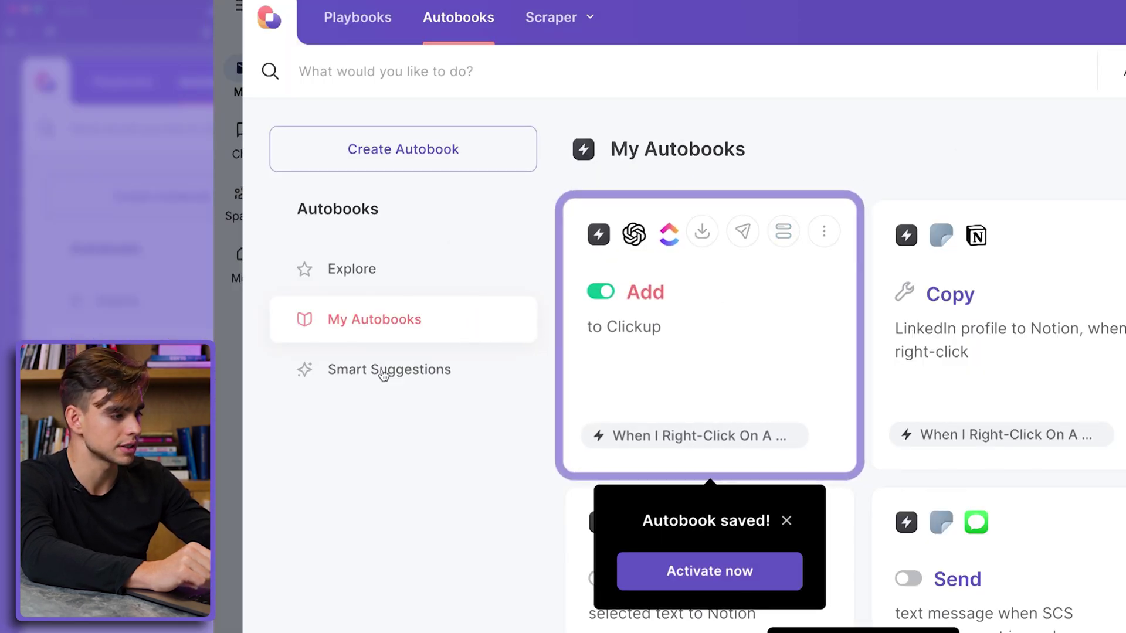
click(223, 385)
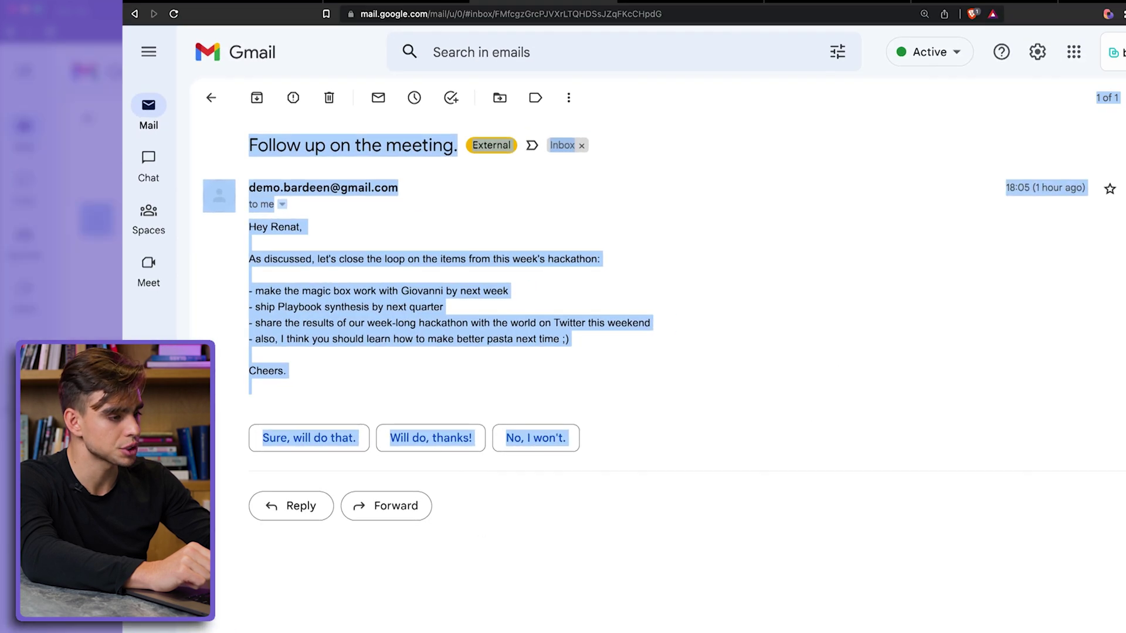
Step: Send the selected email body through 'To dos from text to ClickUp', then view Simple To-Dos
click(419, 391)
drag(260, 170, 325, 404)
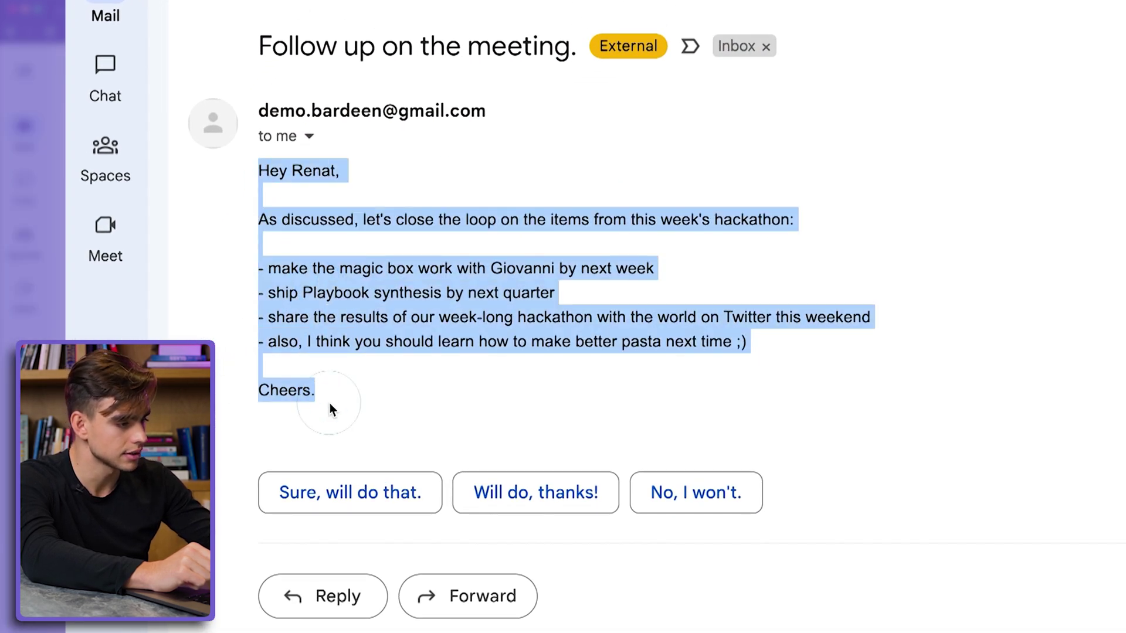
right_click(361, 291)
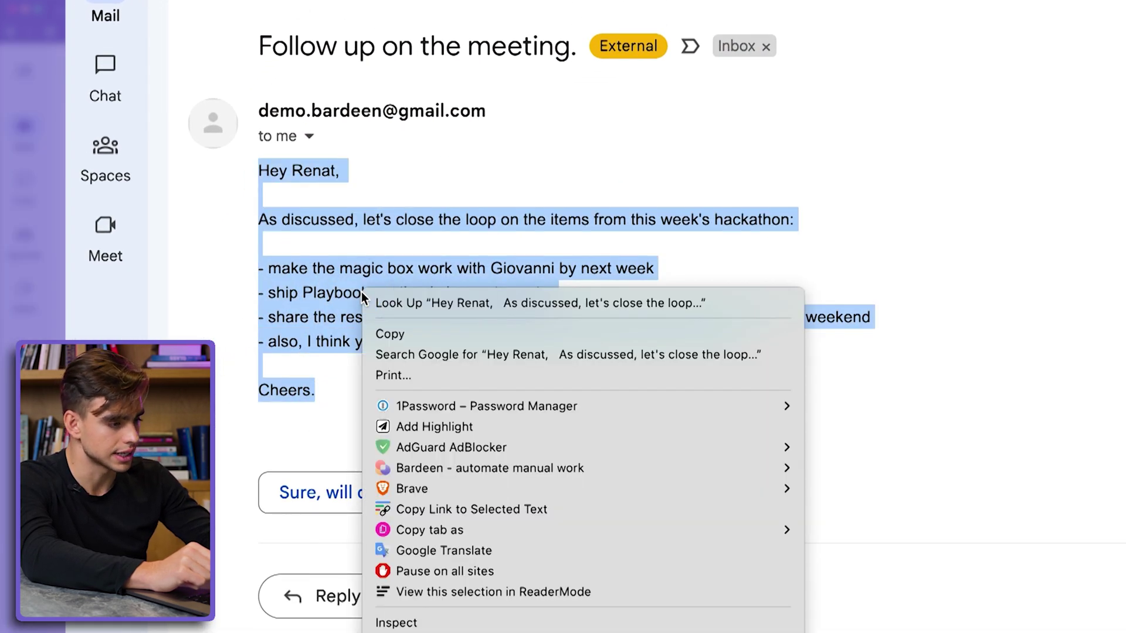
mouse_move(645, 469)
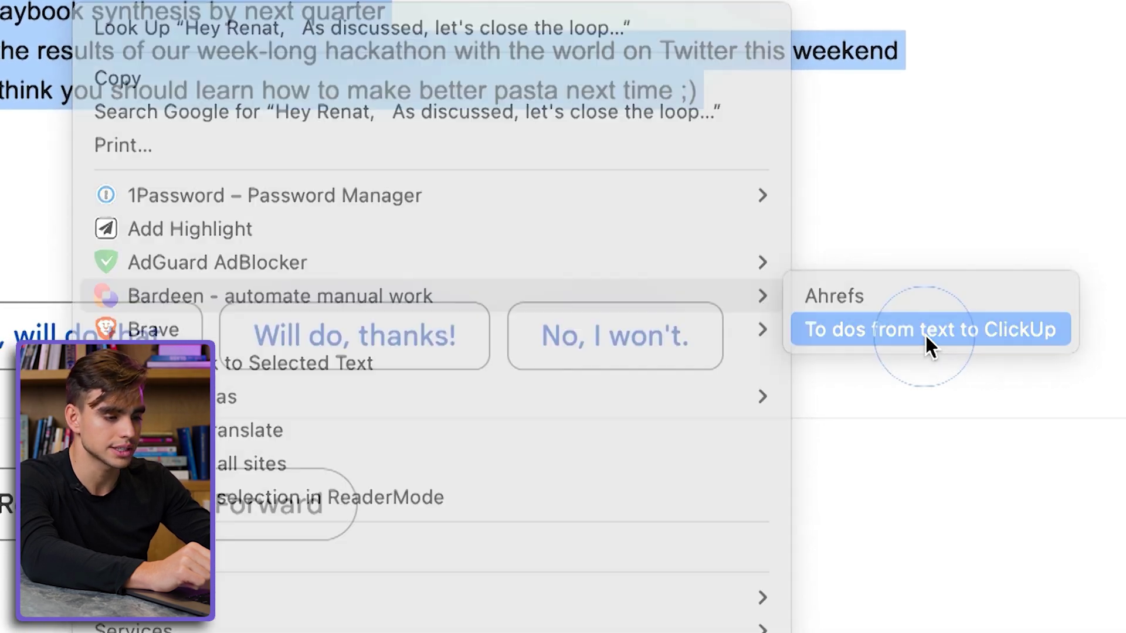
click(924, 333)
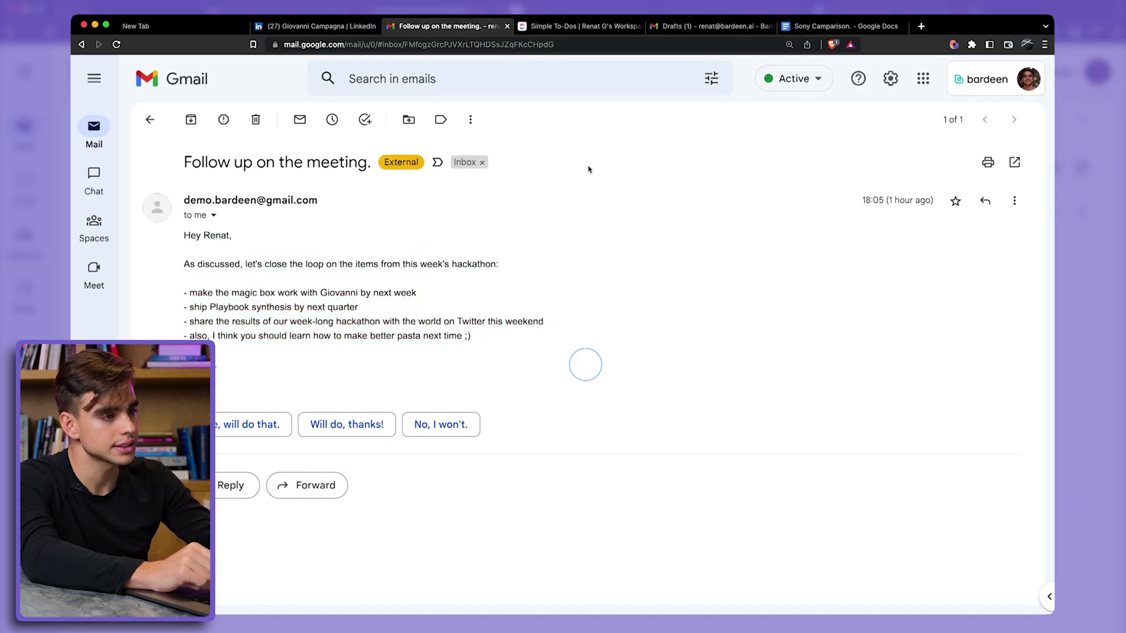
click(567, 27)
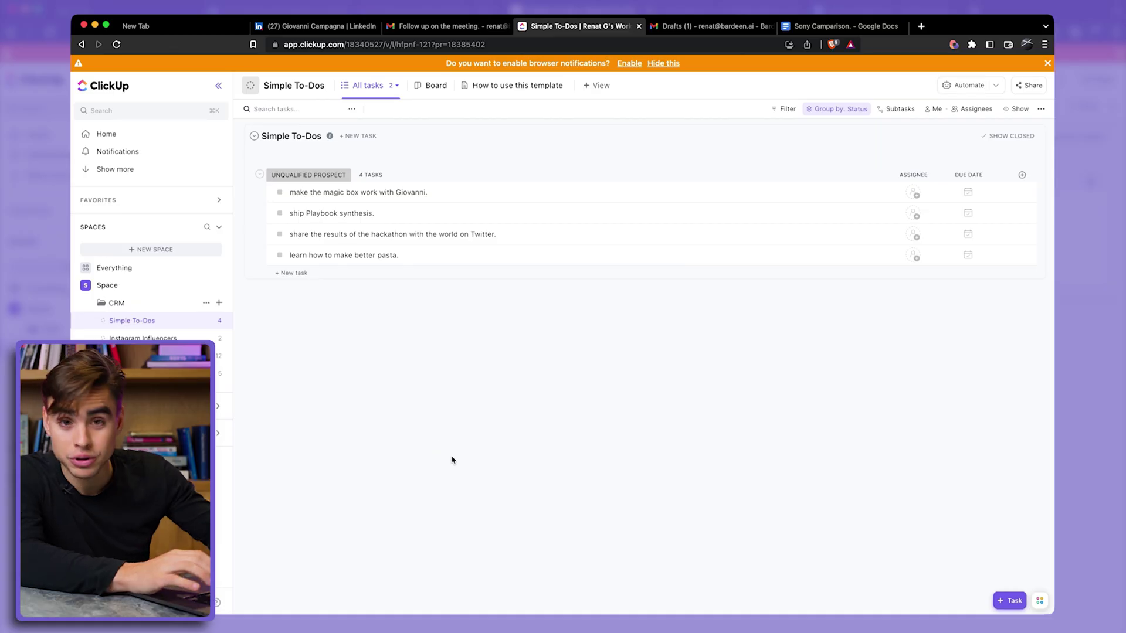
Step: After reviewing the four new tasks, open Bardeen with Alt+B
key(alt+b)
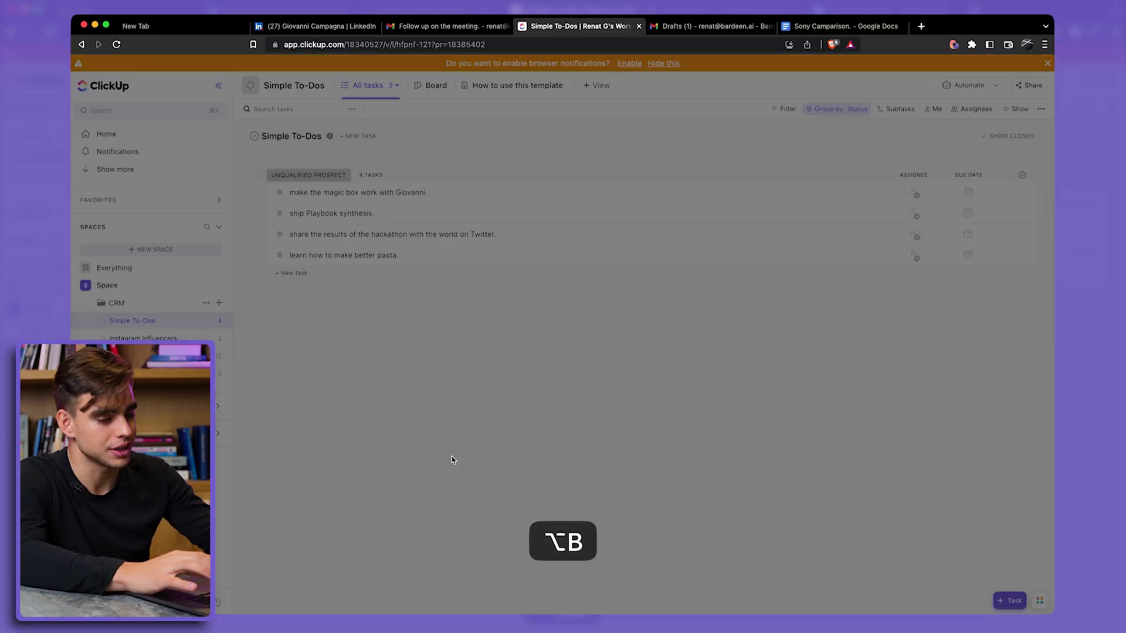
Step: Build an autobook with 'Get entities recognized by OpenAI', its text set to Ask every time
click(187, 163)
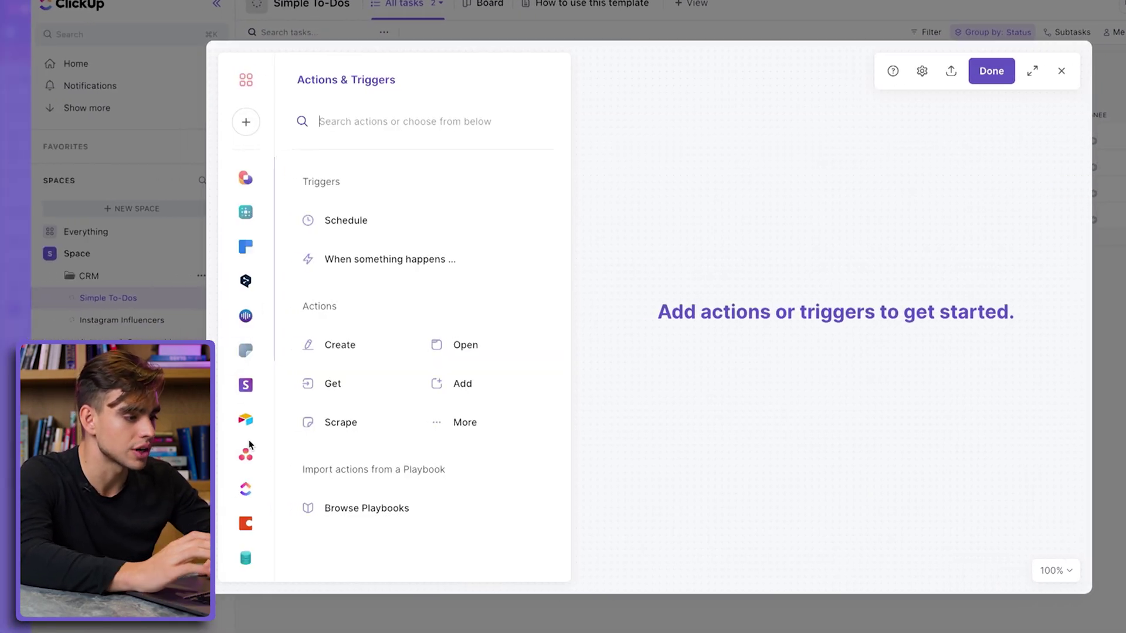
scroll(250, 444, down, 5)
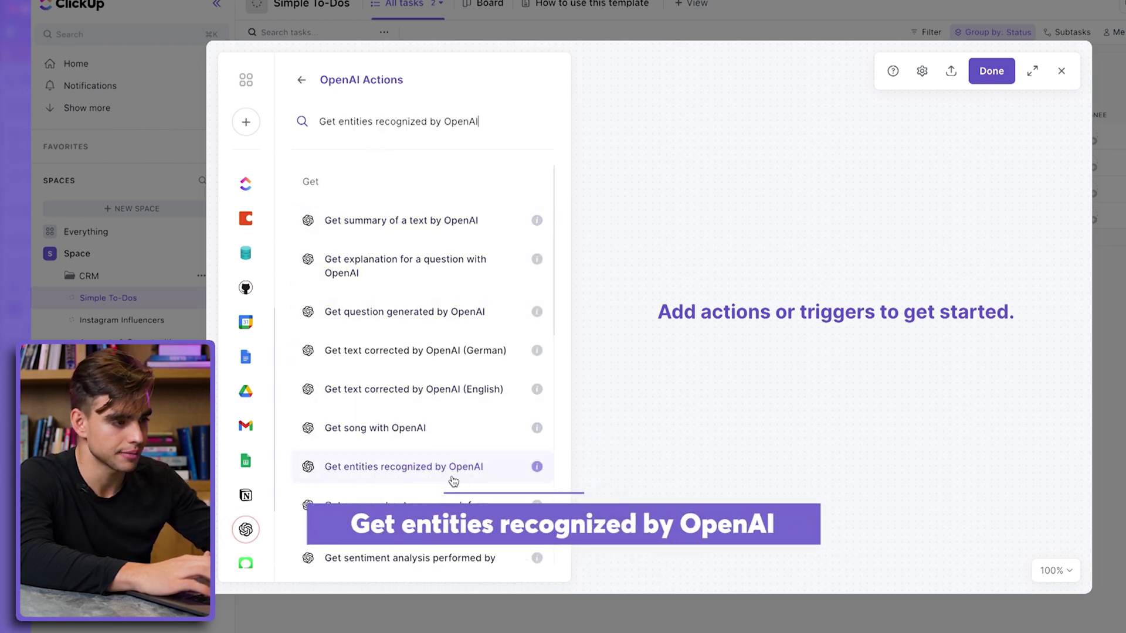
click(453, 478)
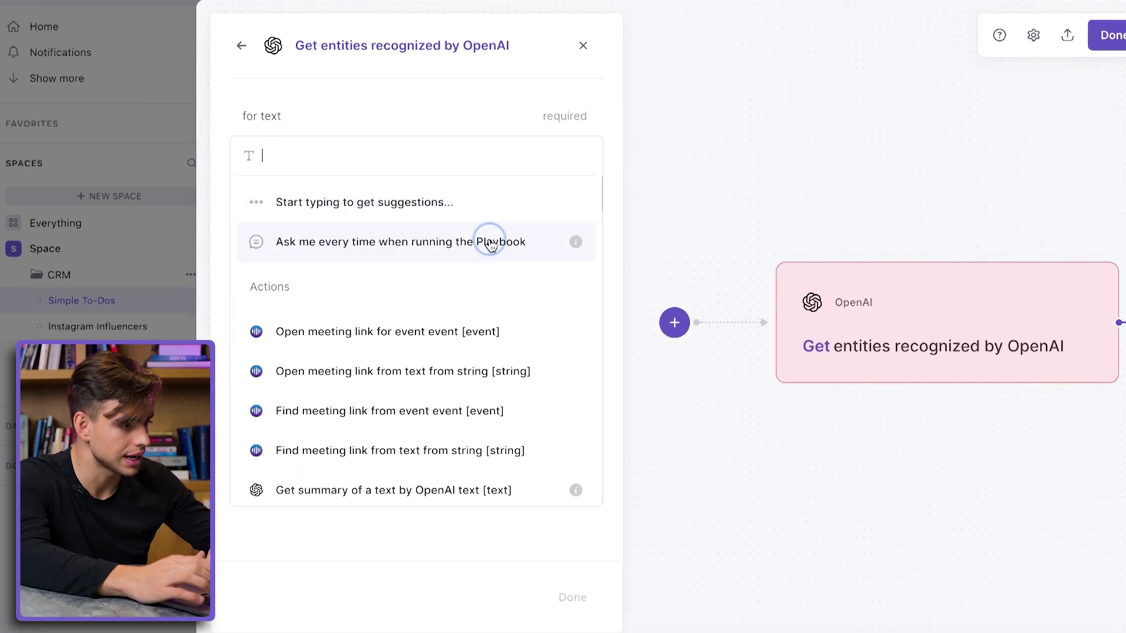
click(491, 245)
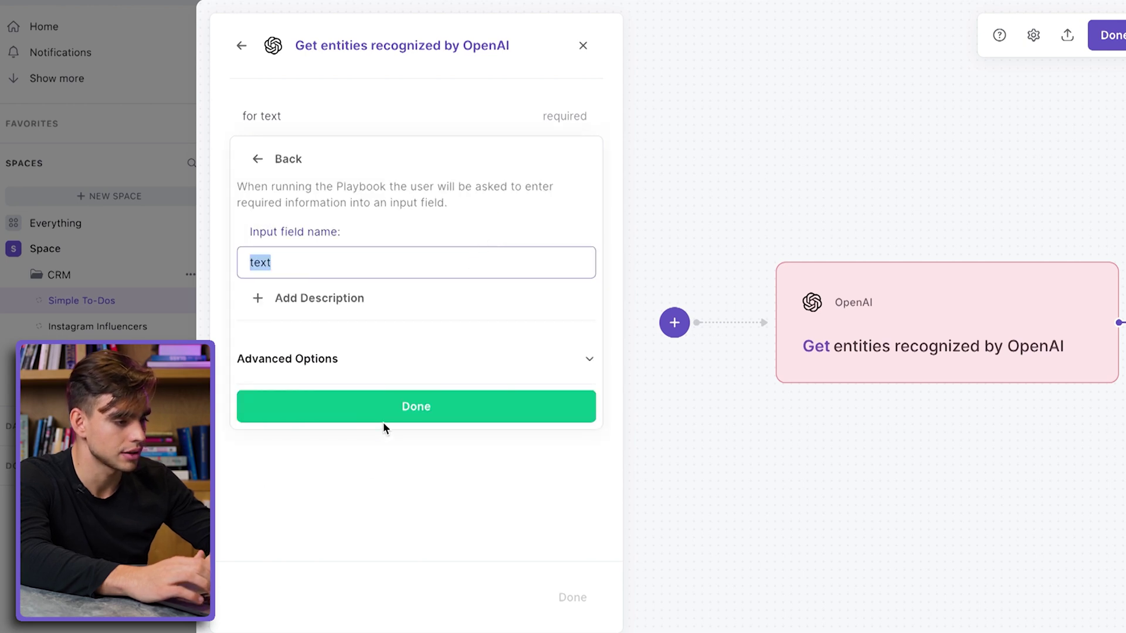
click(388, 405)
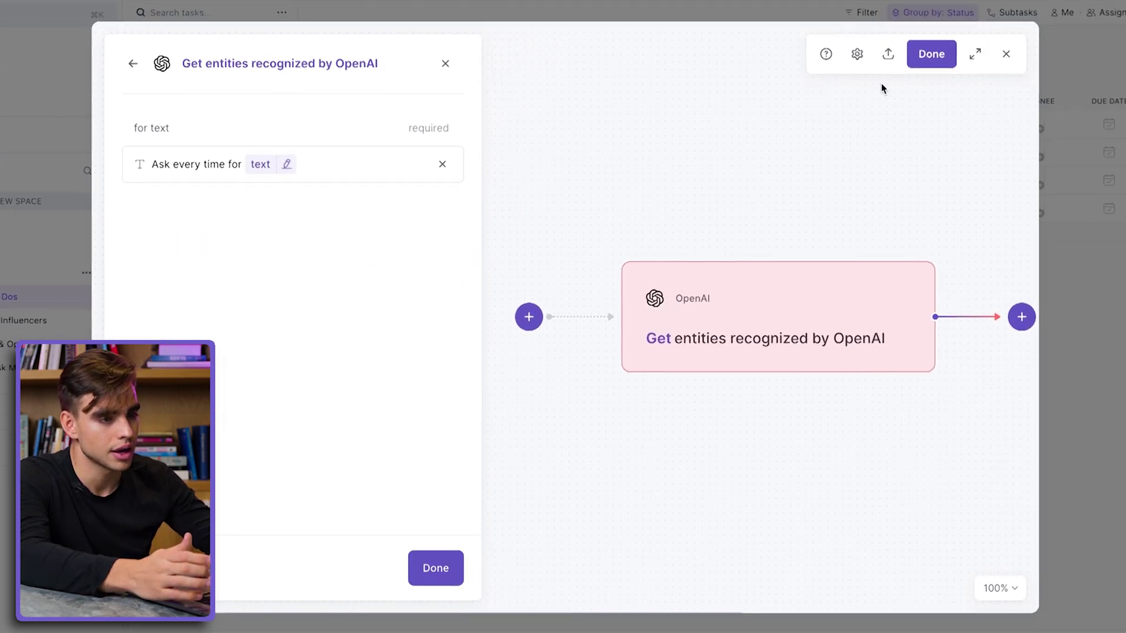
click(929, 56)
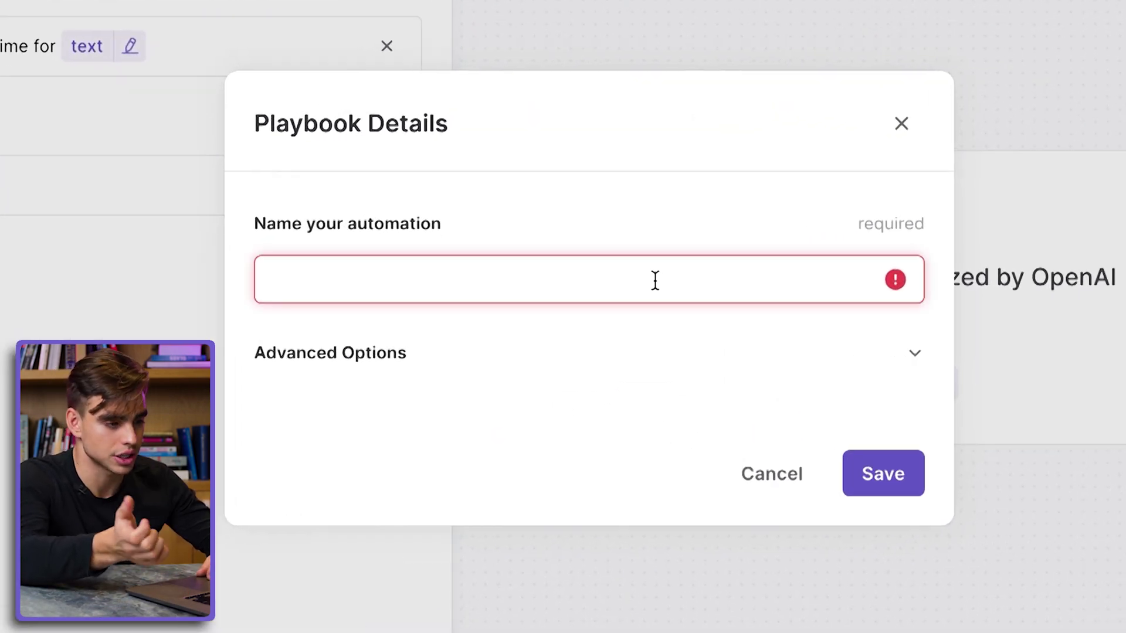
Step: Save the automation under the name 'Recognize entities'
click(655, 283)
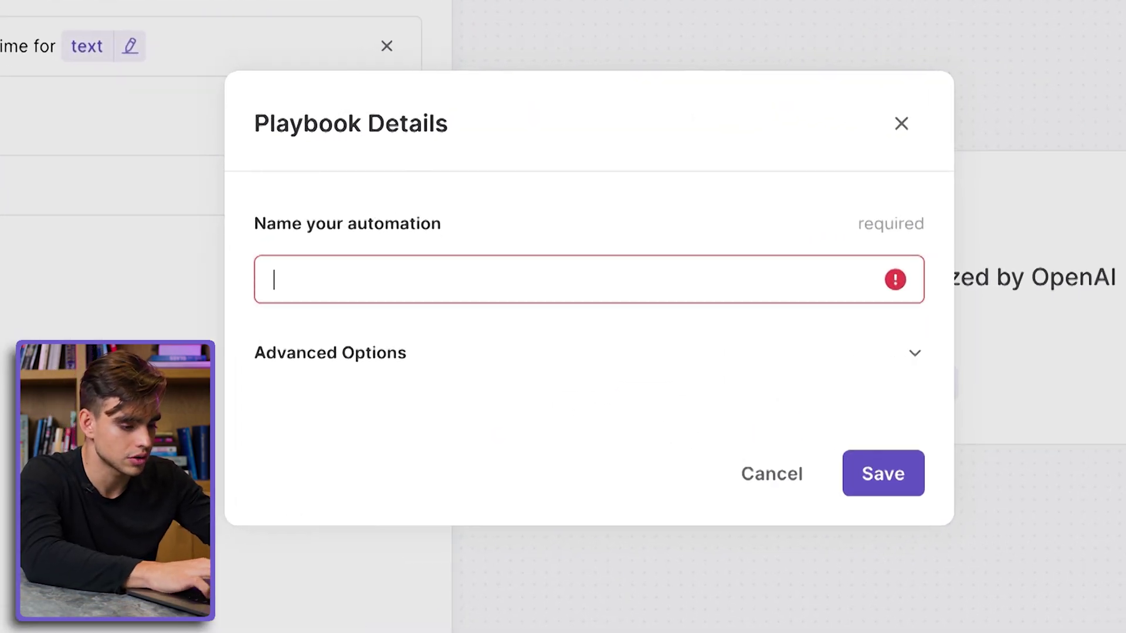
text(Recognize entities)
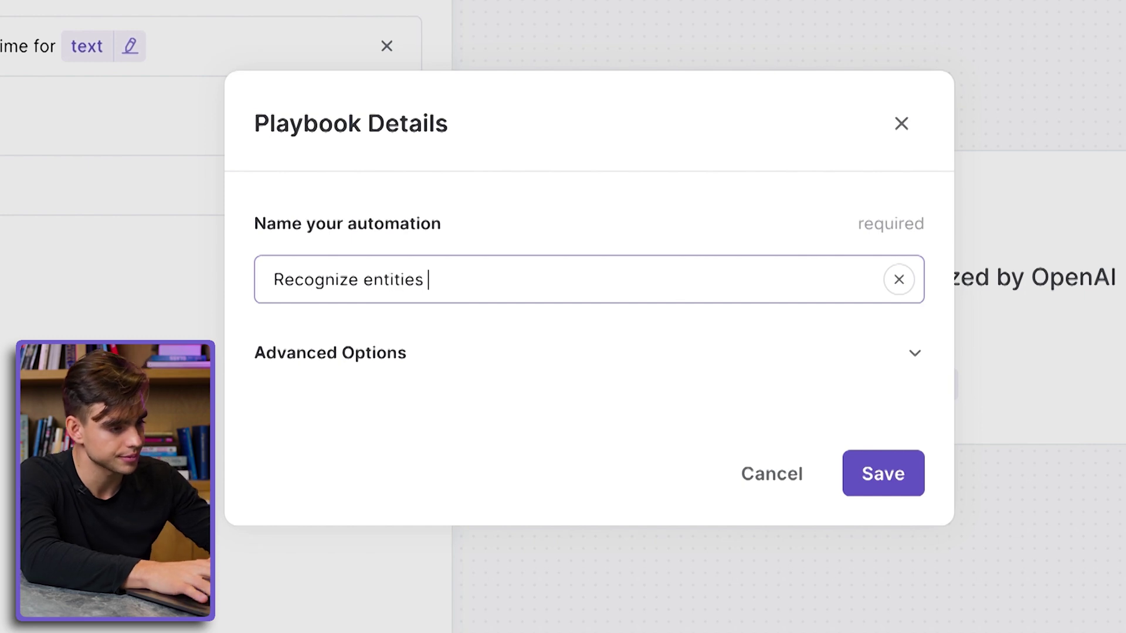
click(885, 473)
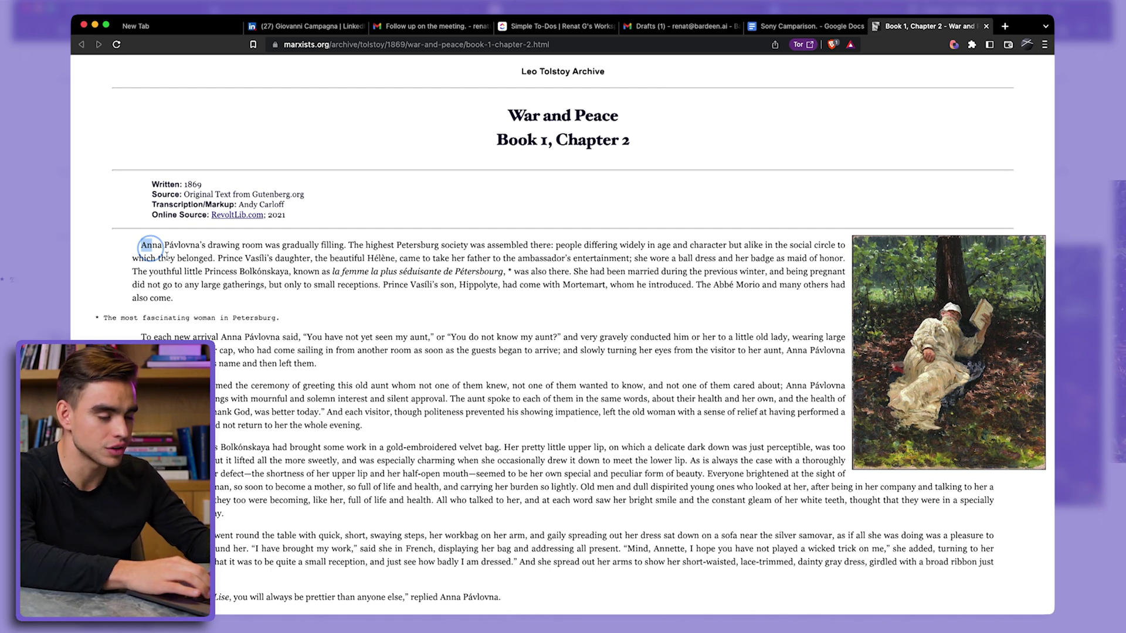
Step: Run Recognize entities on the pasted War and Peace chapter text, yielding 12 entities
drag(167, 256, 662, 595)
scroll(662, 595, down, 10)
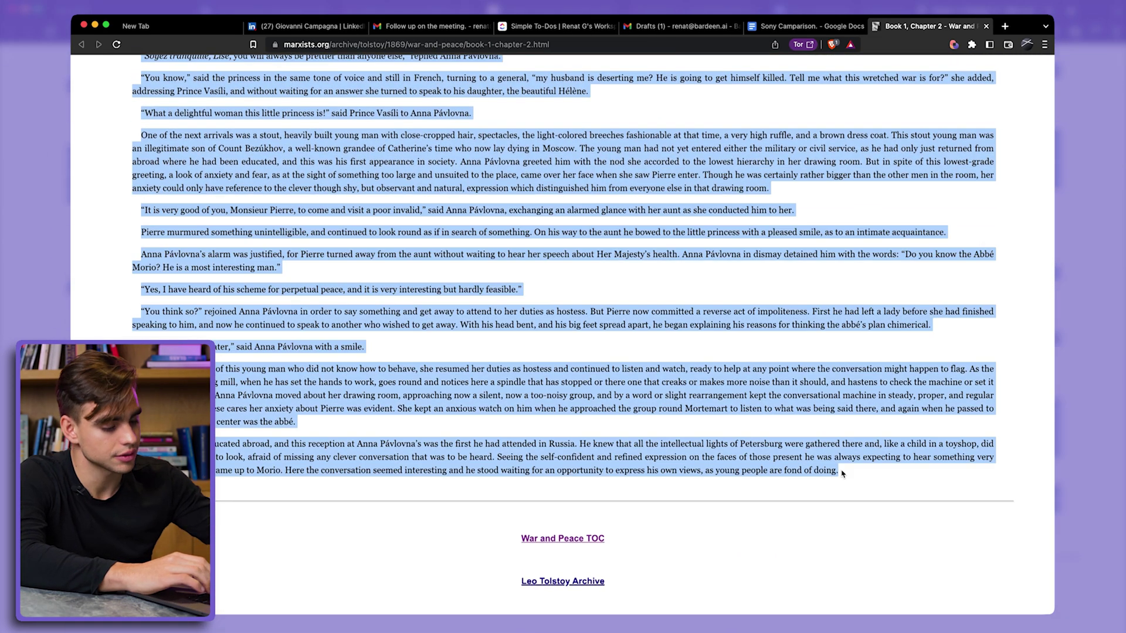
key(alt+b)
click(507, 328)
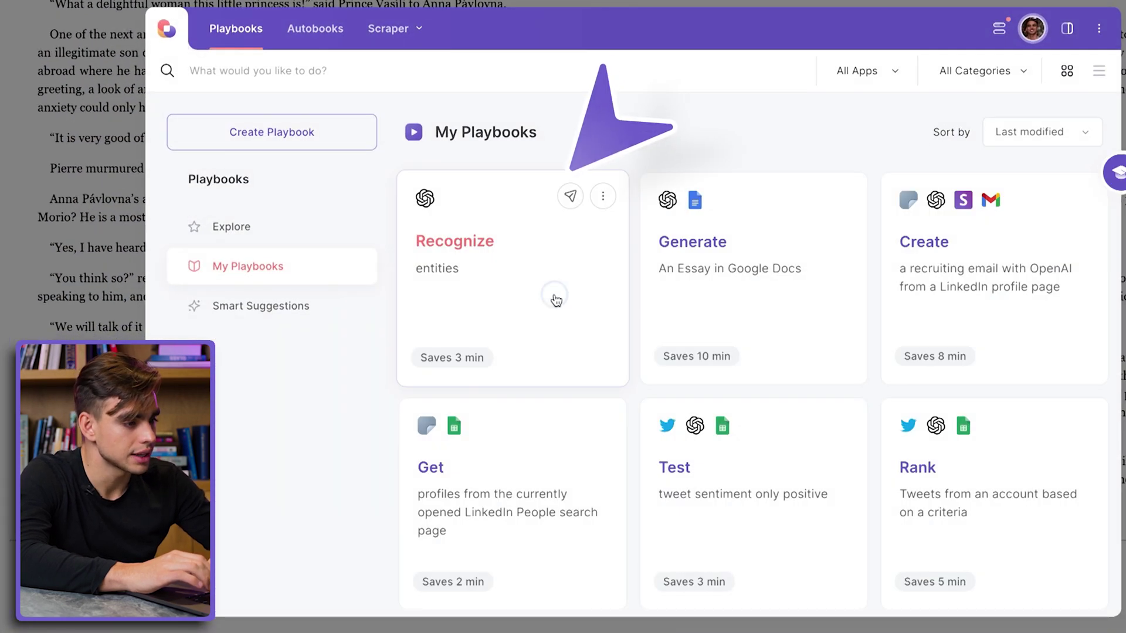
click(560, 225)
key(ctrl+v)
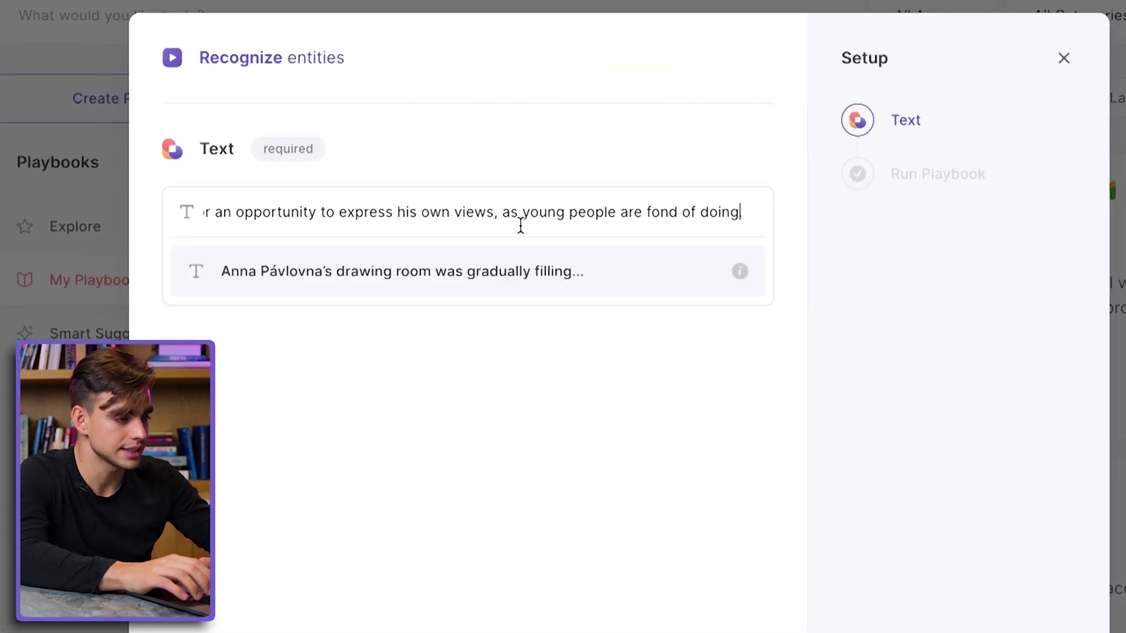
click(515, 282)
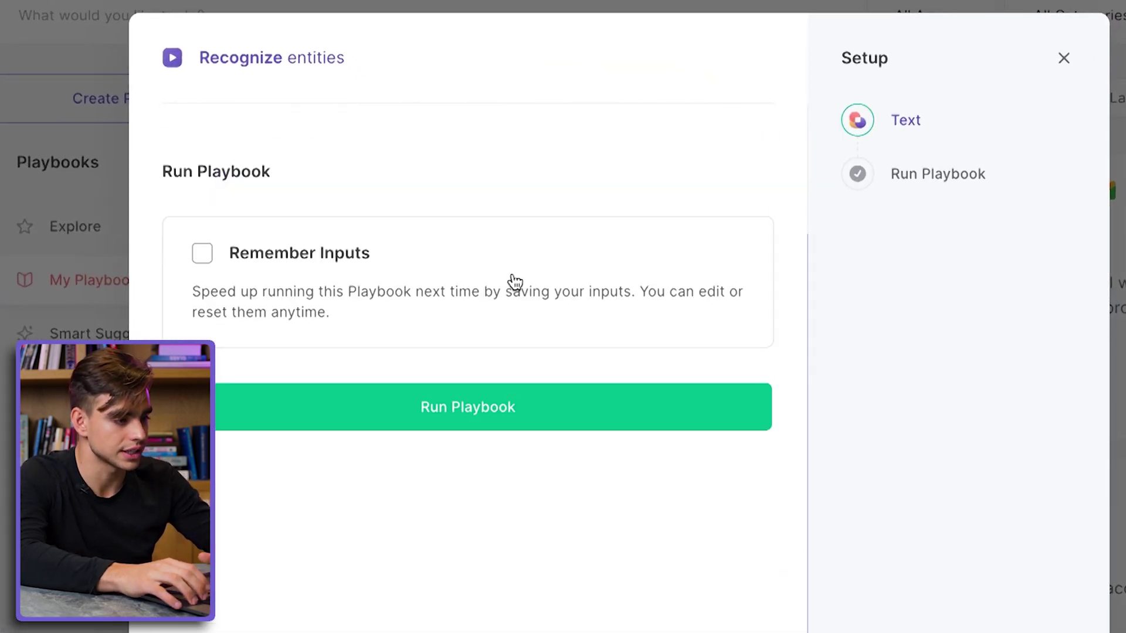
click(498, 382)
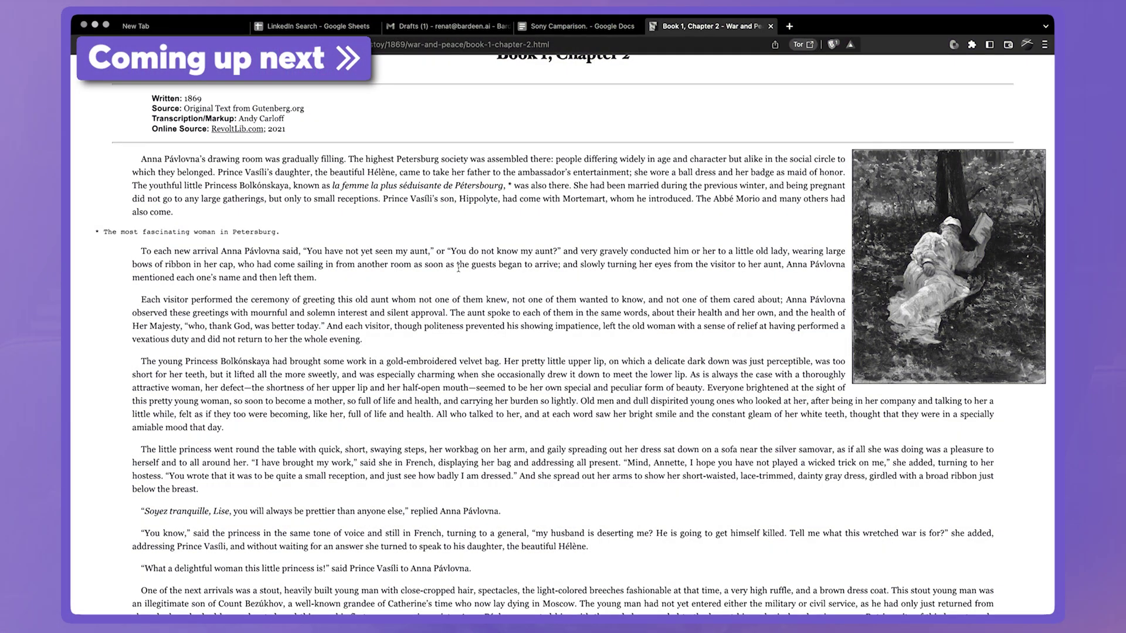
Step: Start a new Bardeen playbook with a Get current page as HTML step
key(alt+b)
click(302, 206)
text(get html)
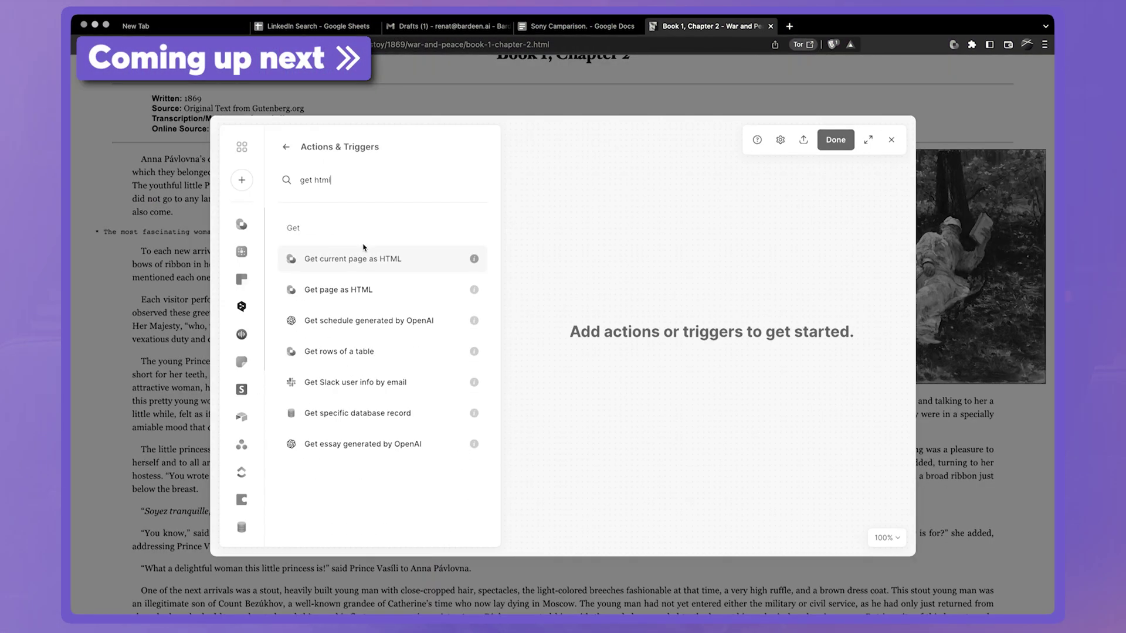
click(386, 259)
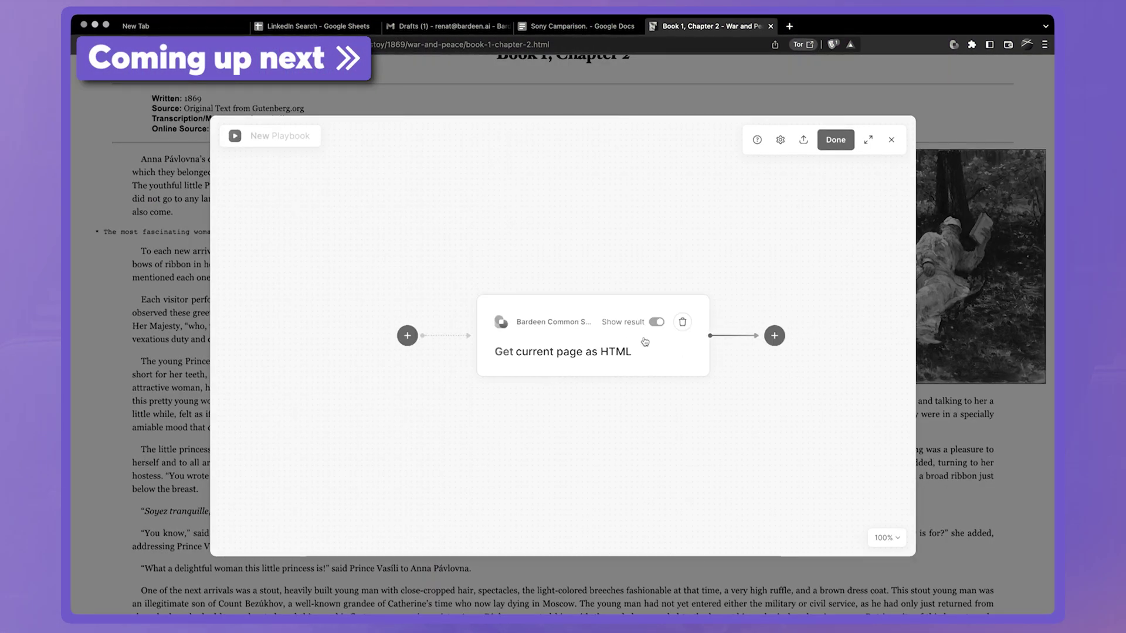
Step: Add the OpenAI 'Get answer about a paragraph from OpenAI' action as the next step
click(774, 335)
click(729, 370)
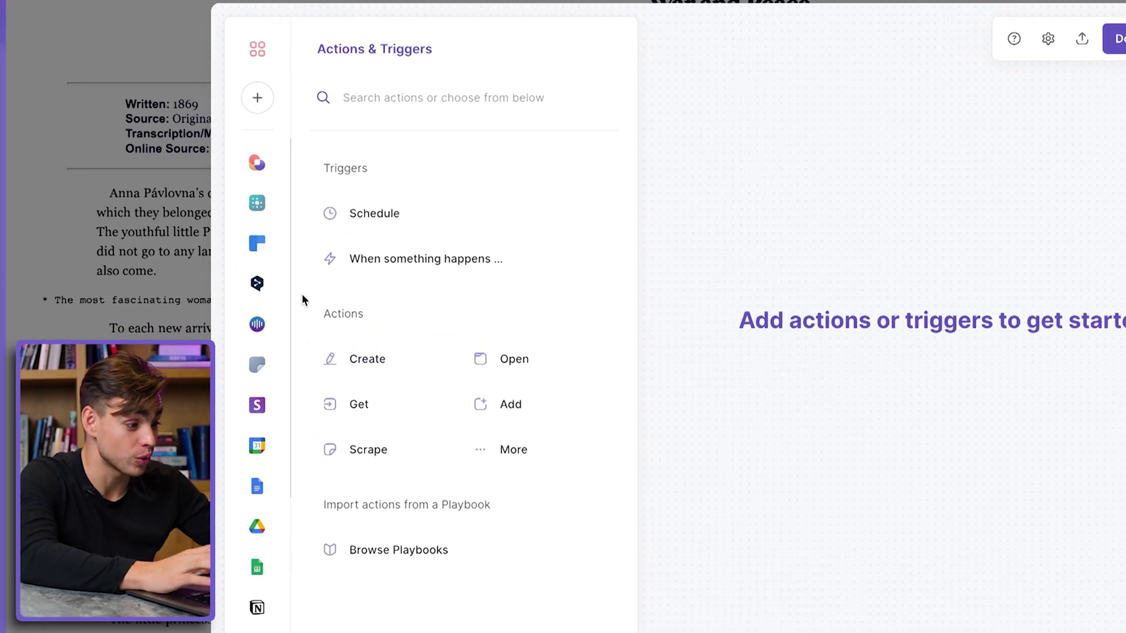
scroll(266, 515, down, 3)
click(257, 482)
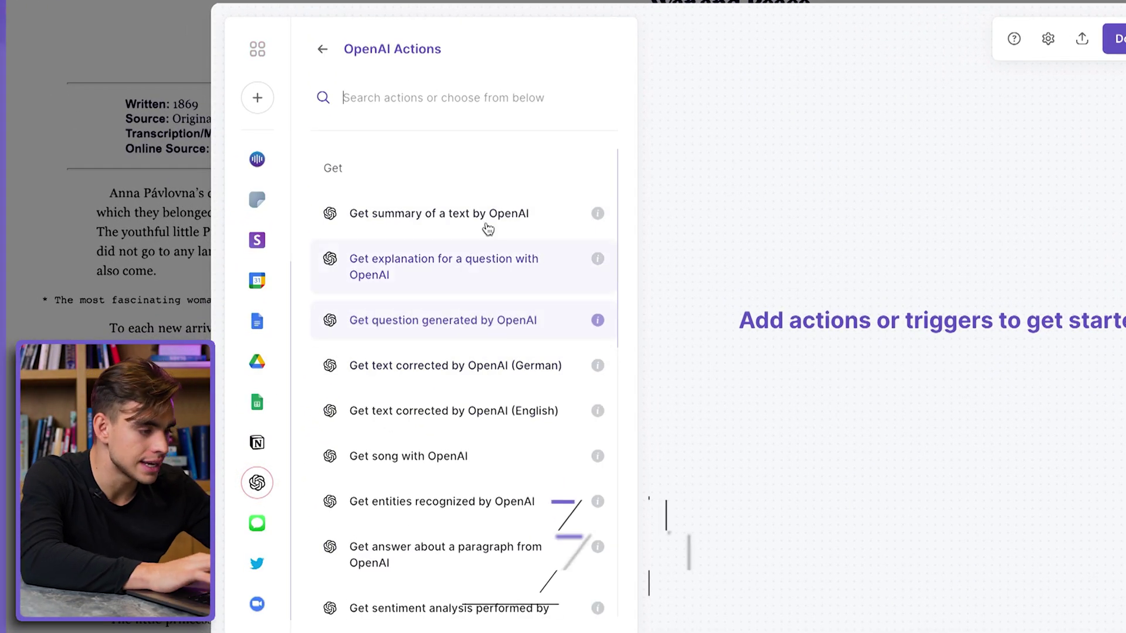
text(answer)
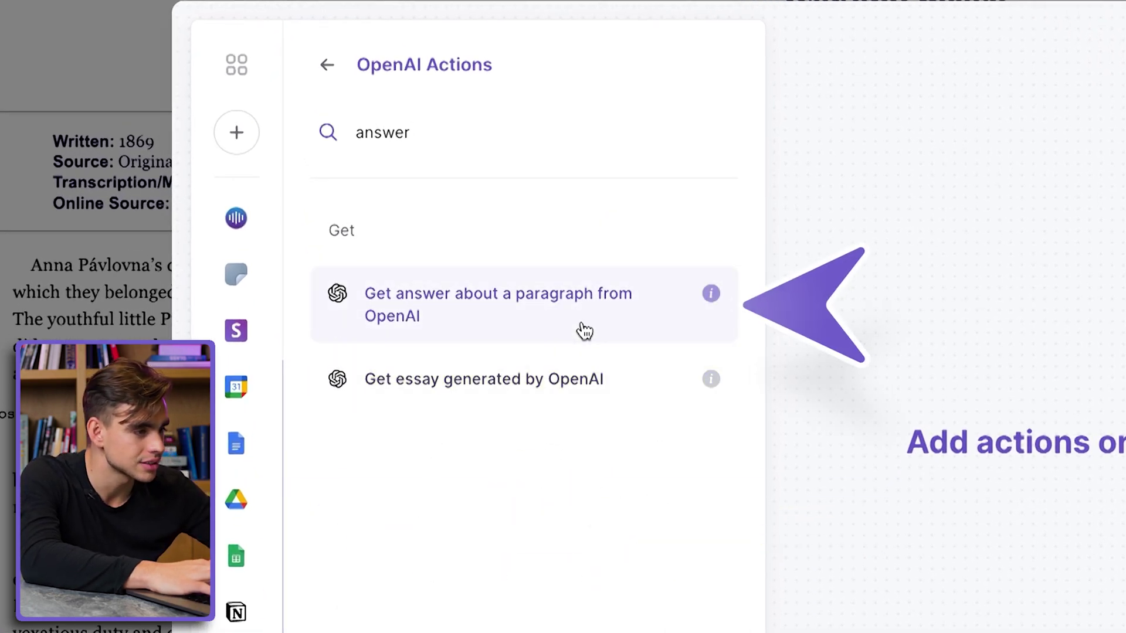
click(583, 328)
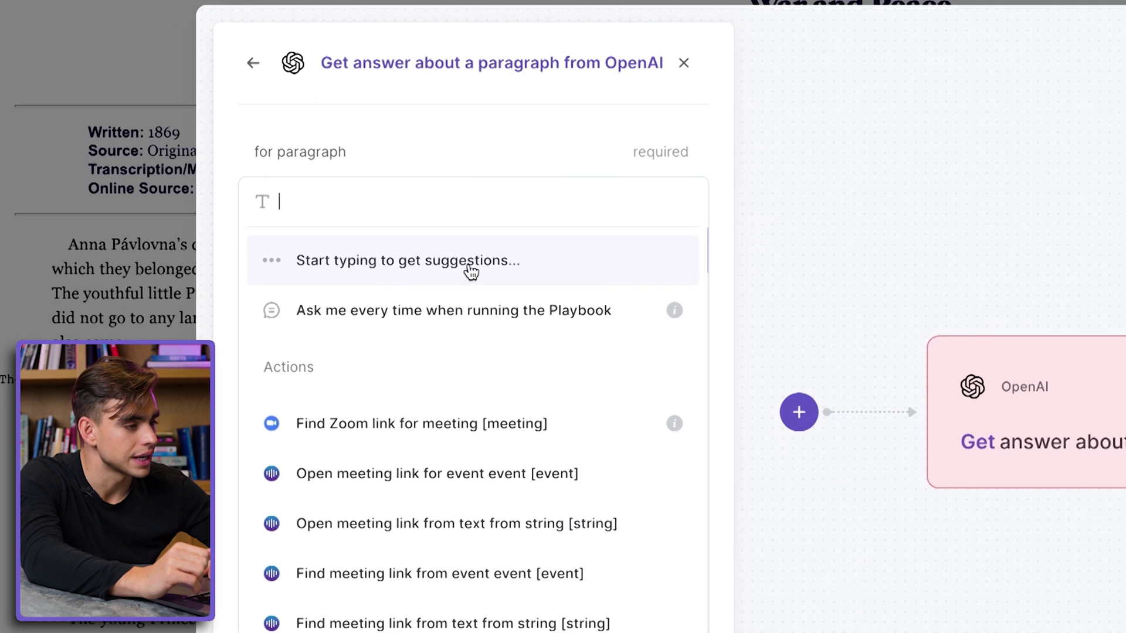
Step: Set both the text and question inputs to 'Ask me every time'
click(531, 310)
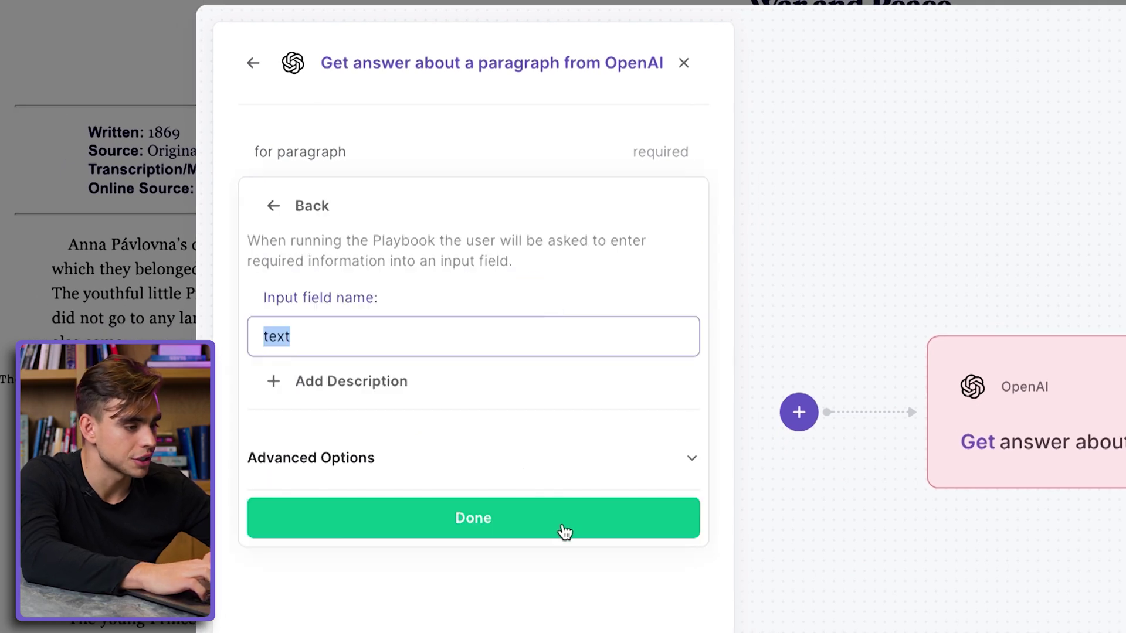
click(565, 532)
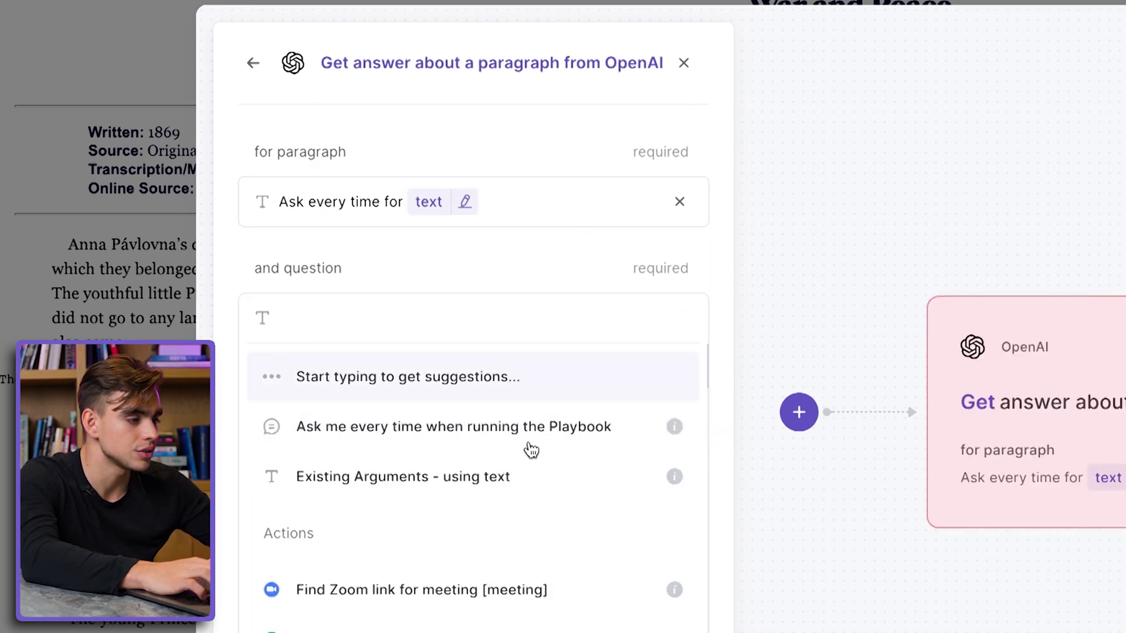
click(532, 448)
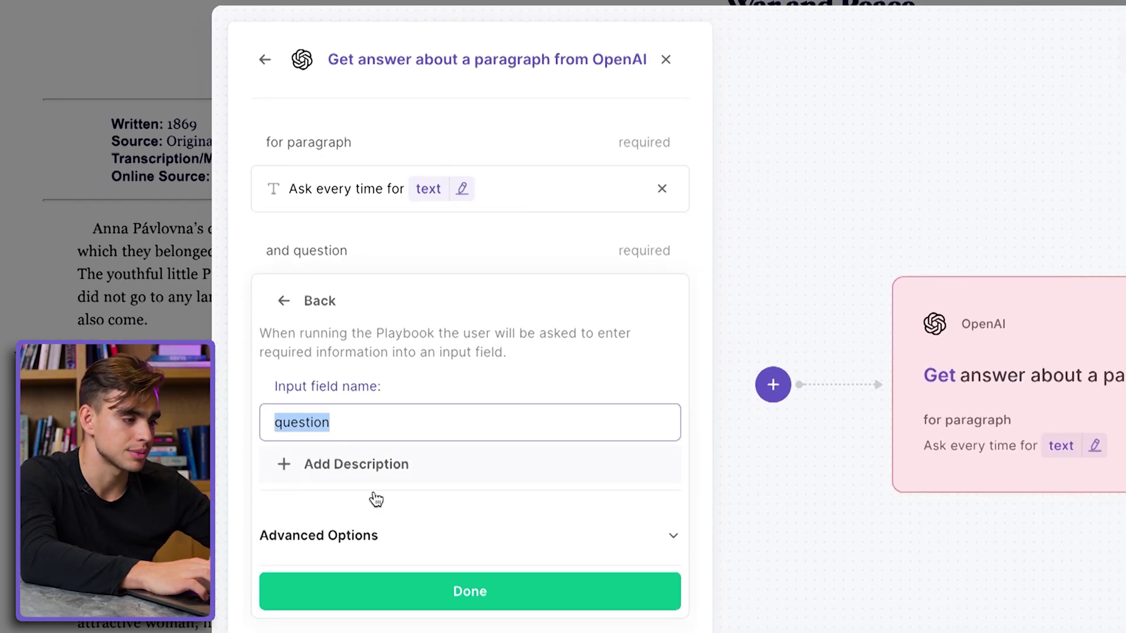
click(427, 592)
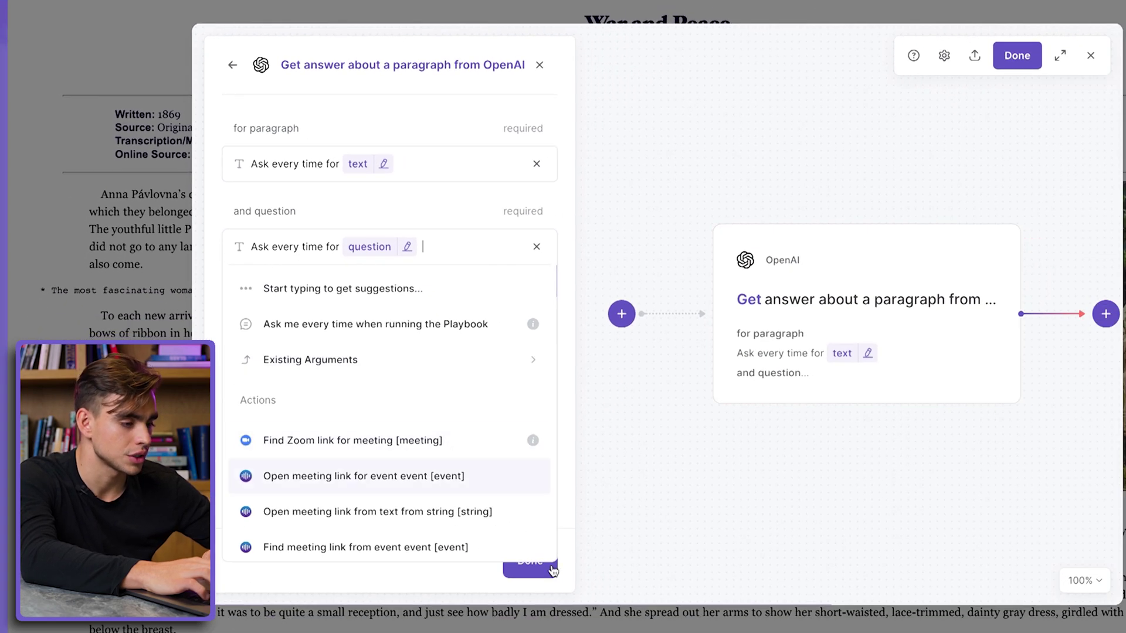
click(545, 579)
Step: Name the playbook 'Get answers from text' and save it
click(1016, 55)
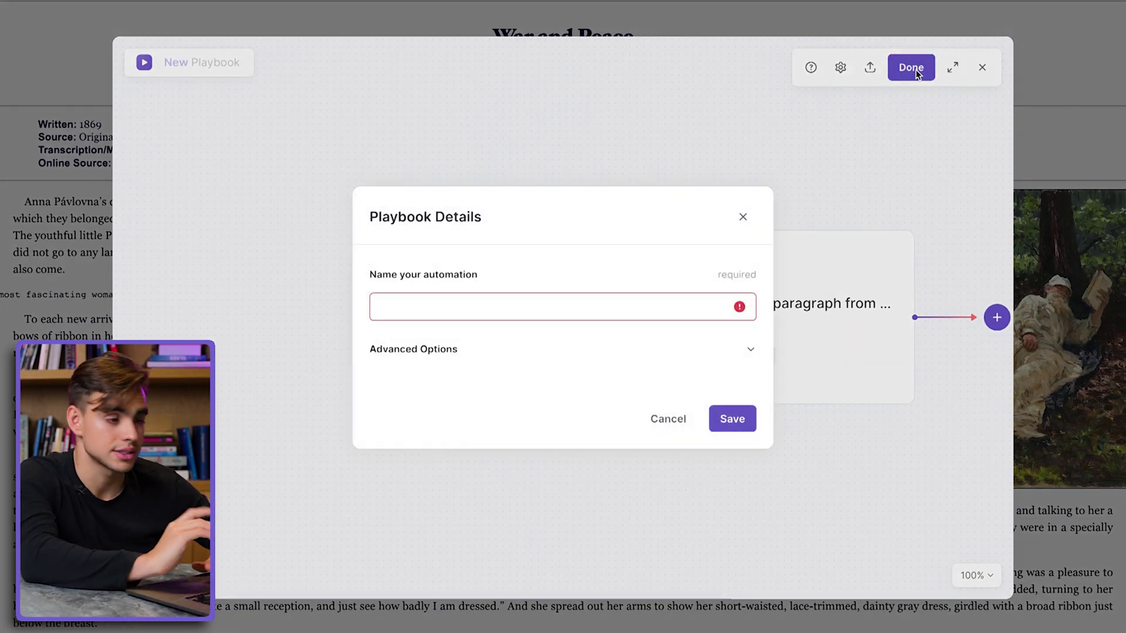
click(496, 301)
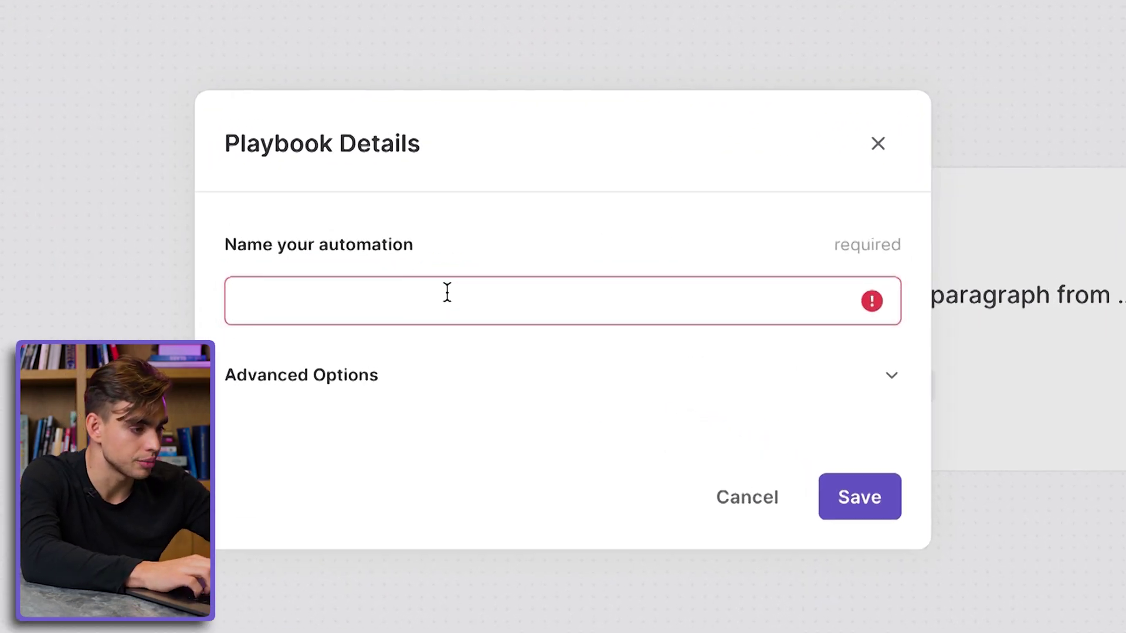
text(Get answers from text)
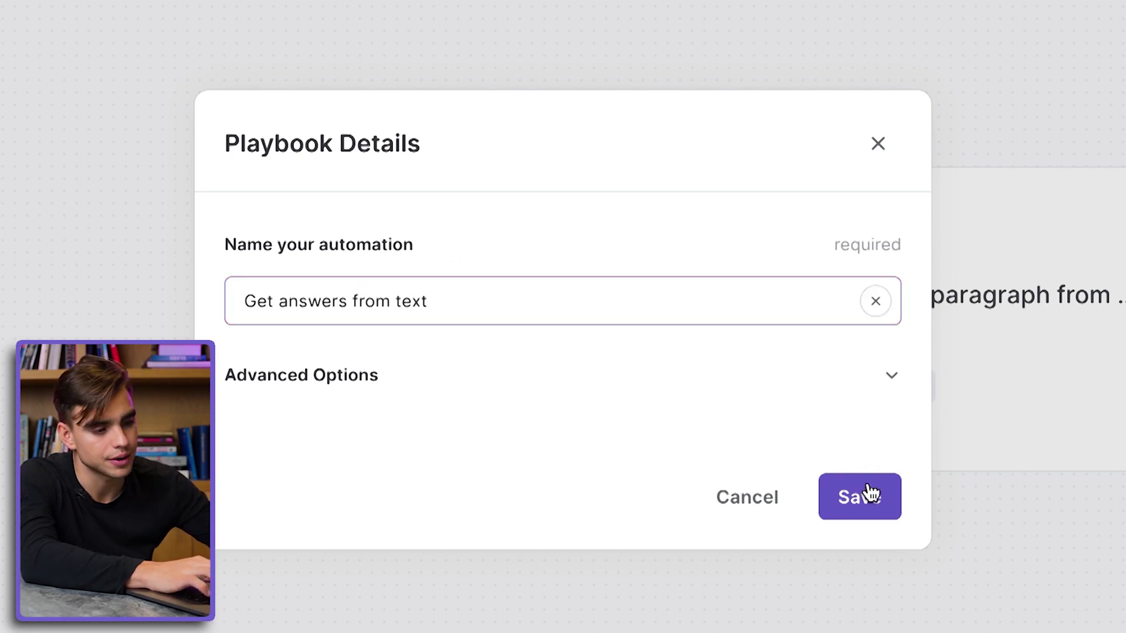
click(870, 496)
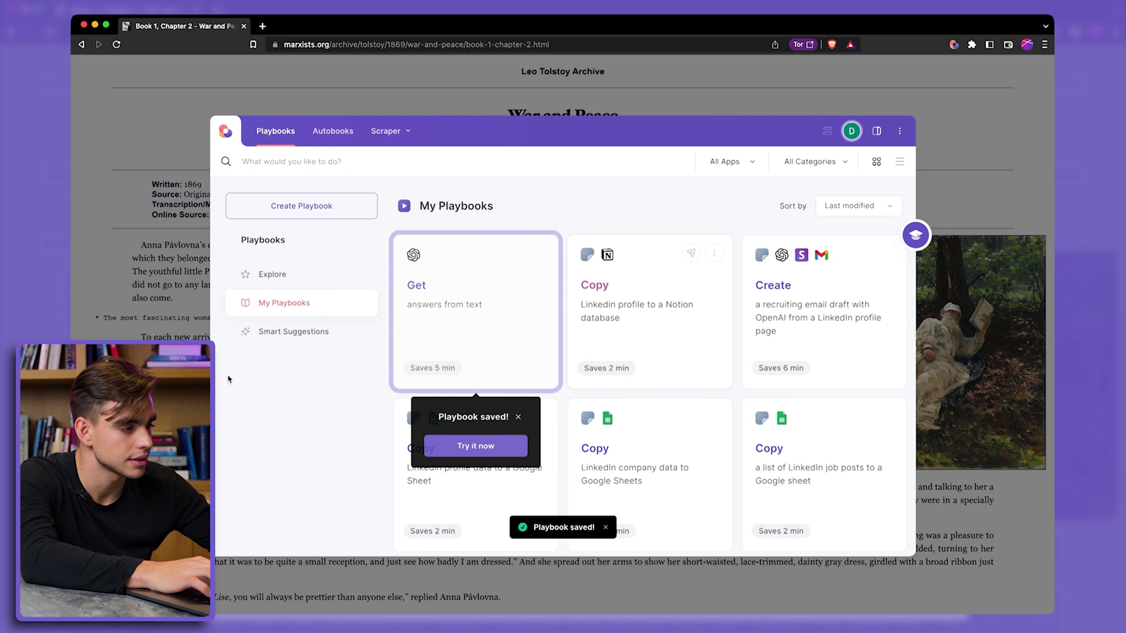
Step: Copy the War and Peace chapter text down to 'fond of doing'
click(228, 379)
drag(141, 246, 839, 474)
key(super+c)
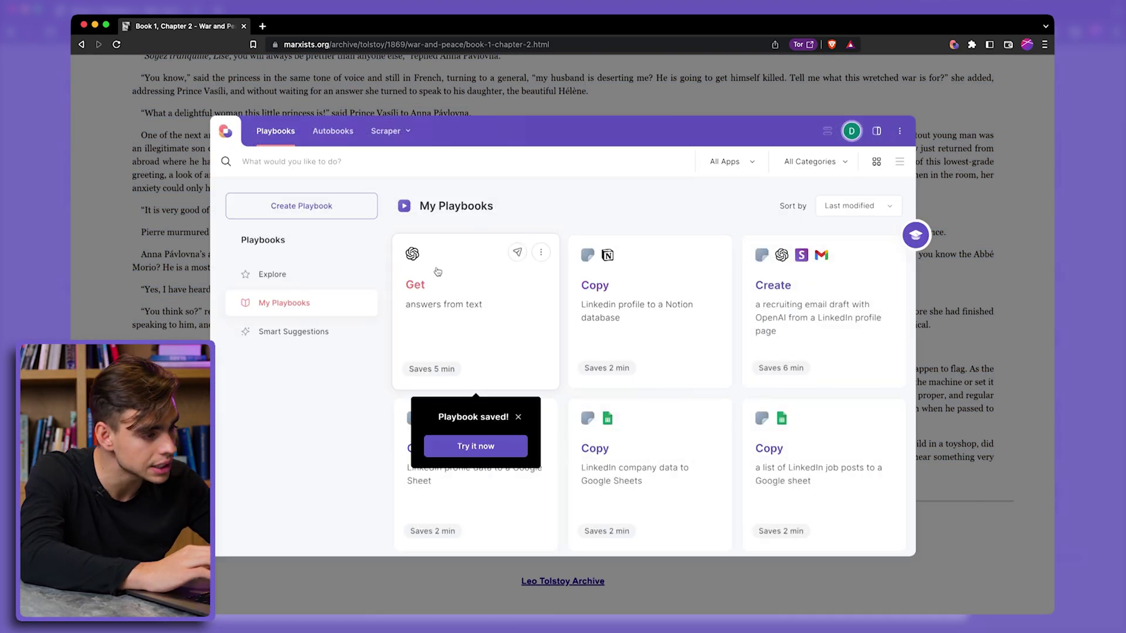
Step: Run Get answers from text on the pasted passage, asking 'What were the dialog lines from Anna?'
click(447, 273)
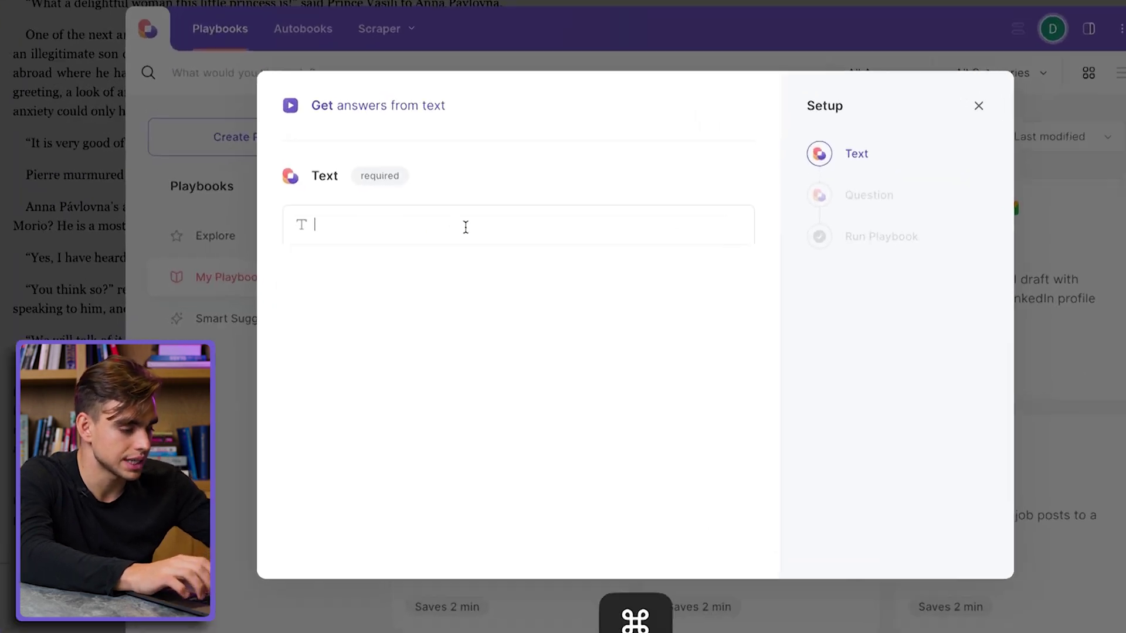
key(super+v)
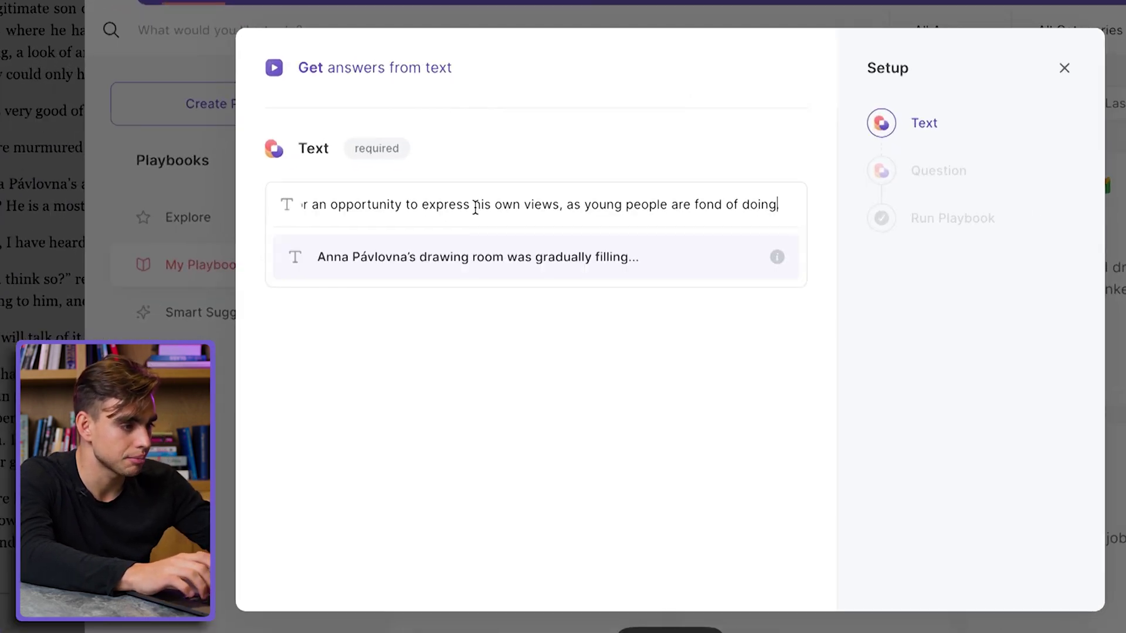
click(503, 260)
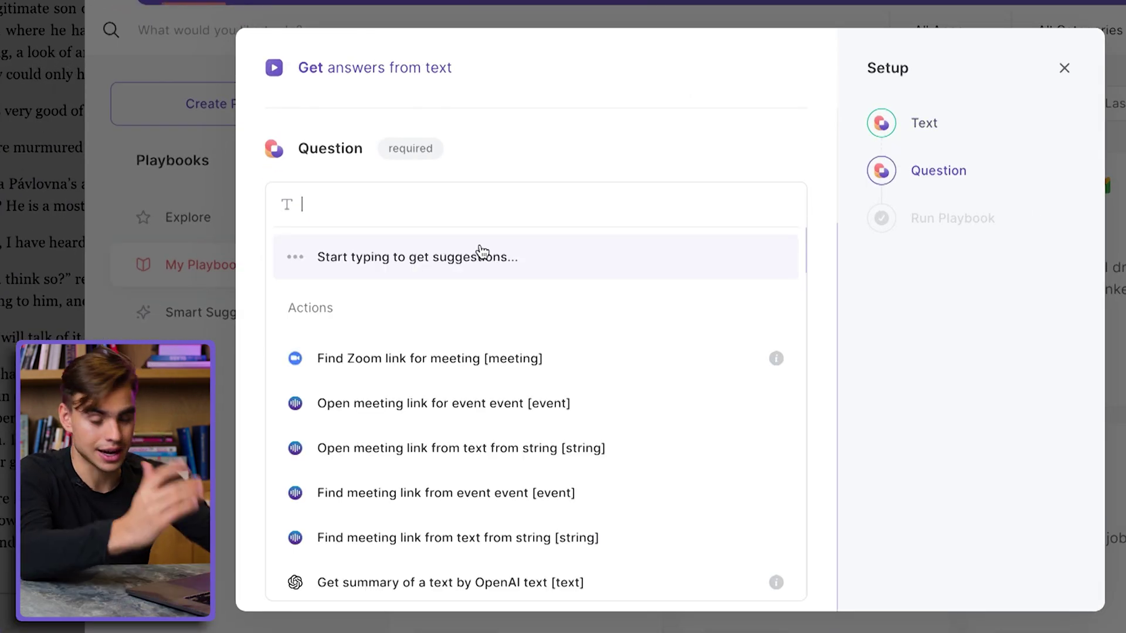
text(What were the dialog lines)
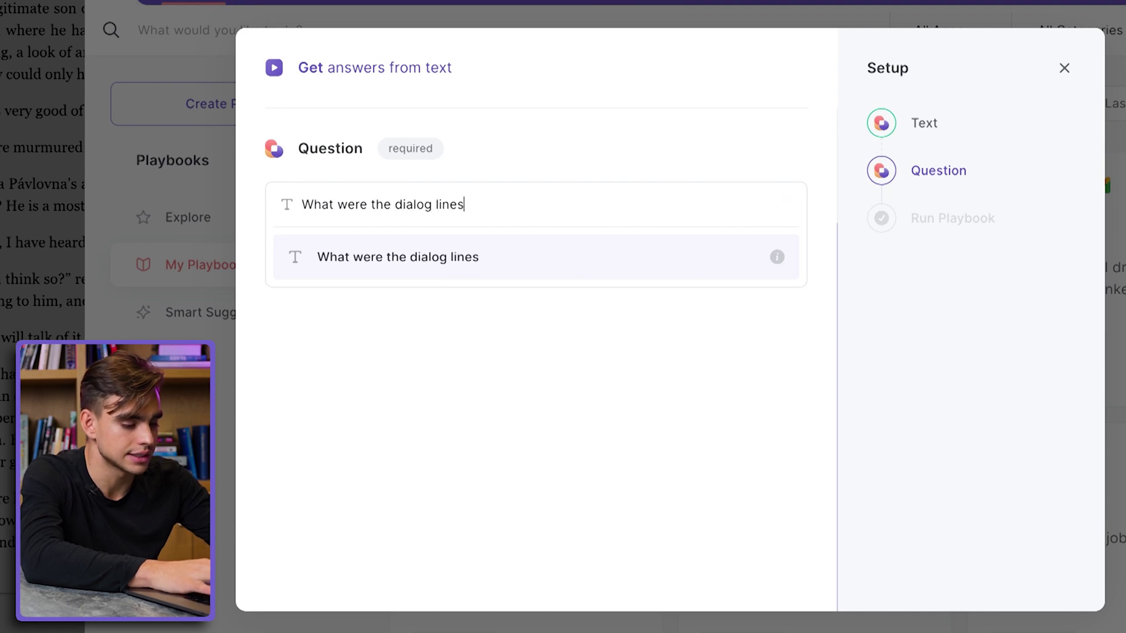
text( from Anna?)
key(Return)
click(616, 354)
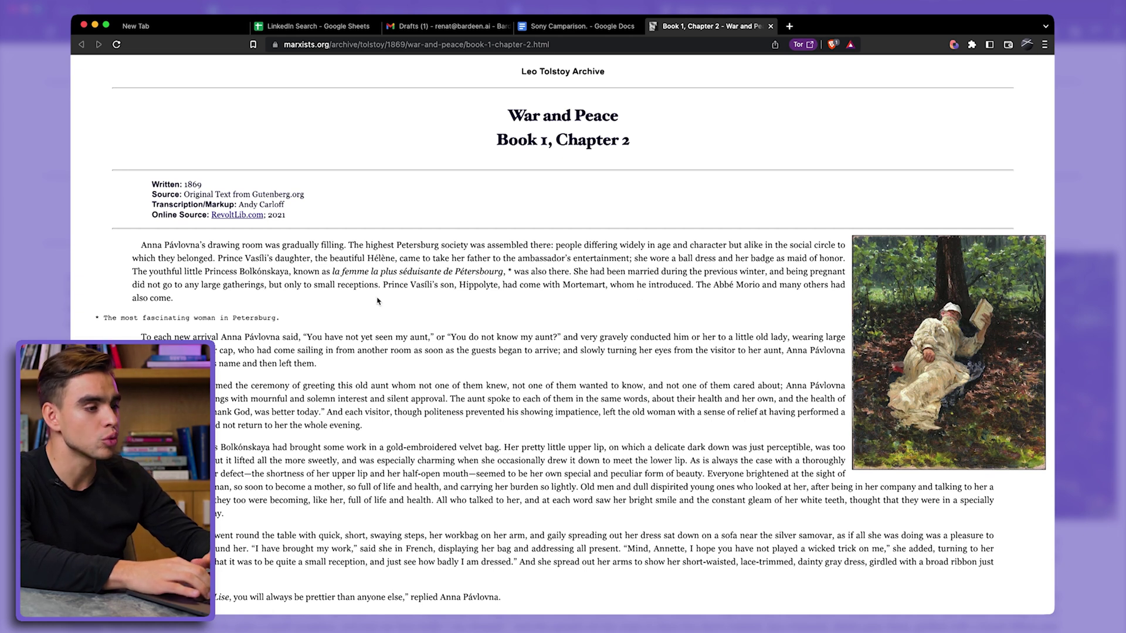
Step: Create a new playbook and add 'Get current page as HTML' as its first step
scroll(378, 301, down, 3)
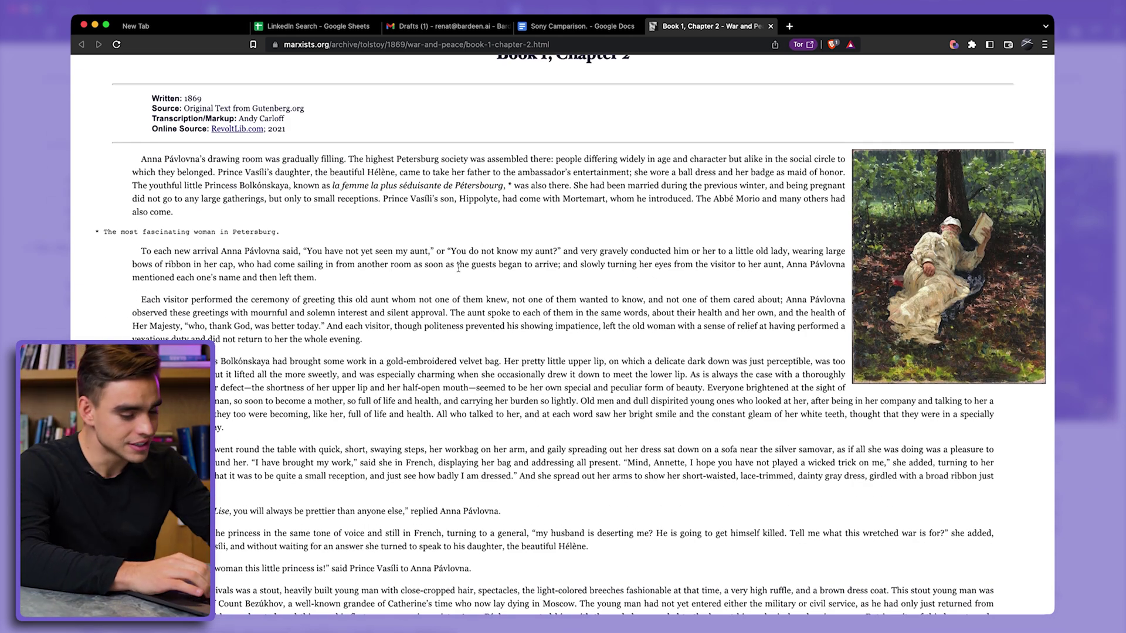
key(alt+b)
click(309, 208)
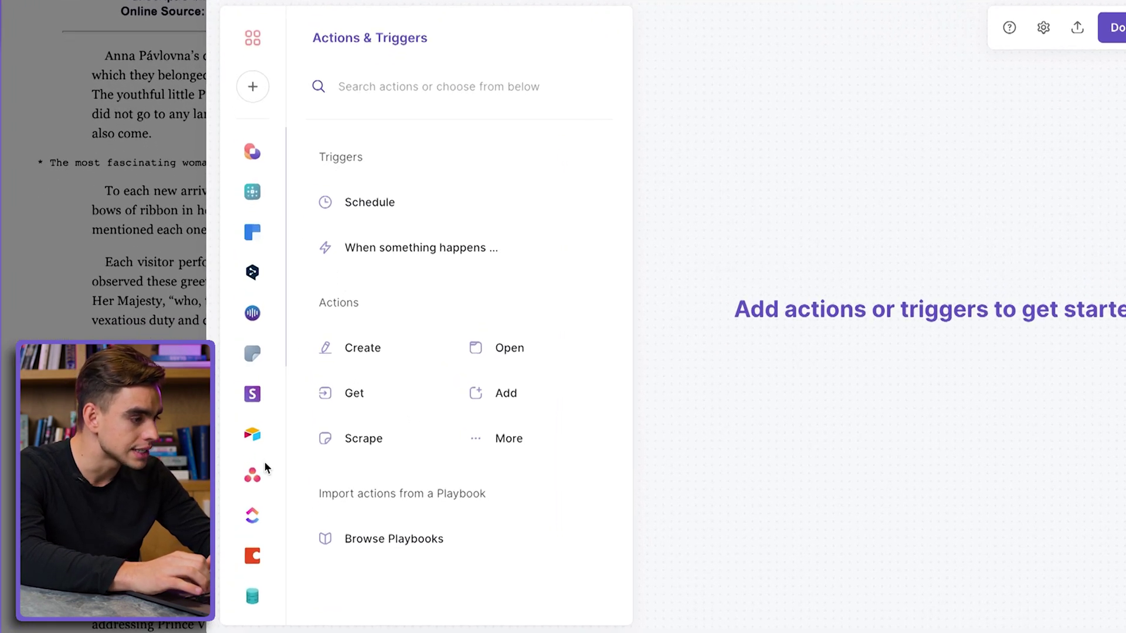
text(get ht)
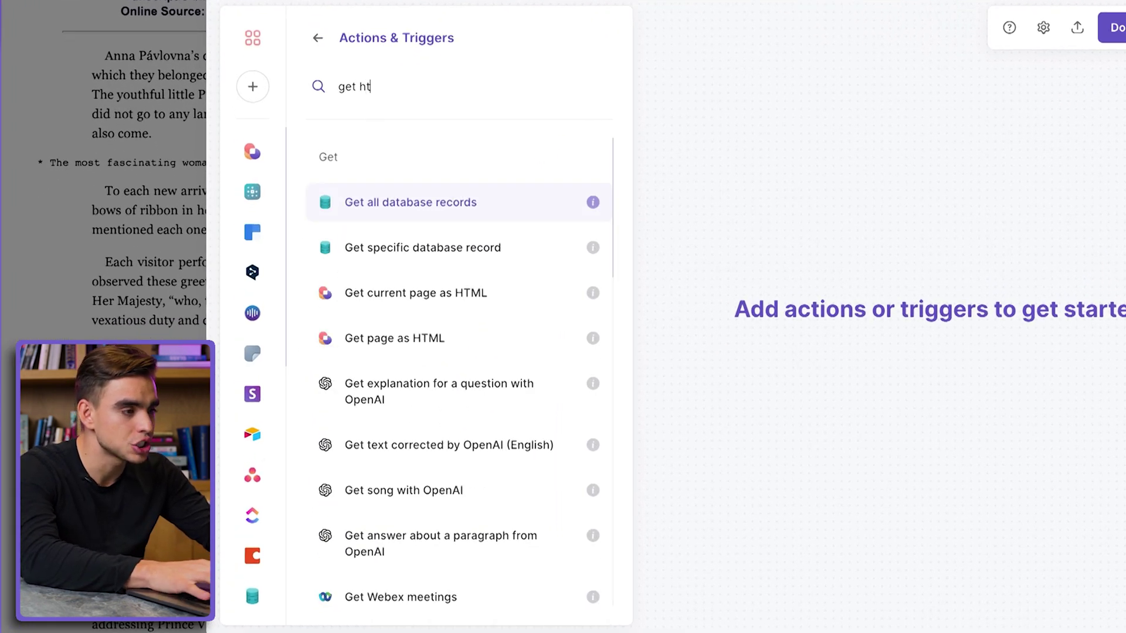
text(ml)
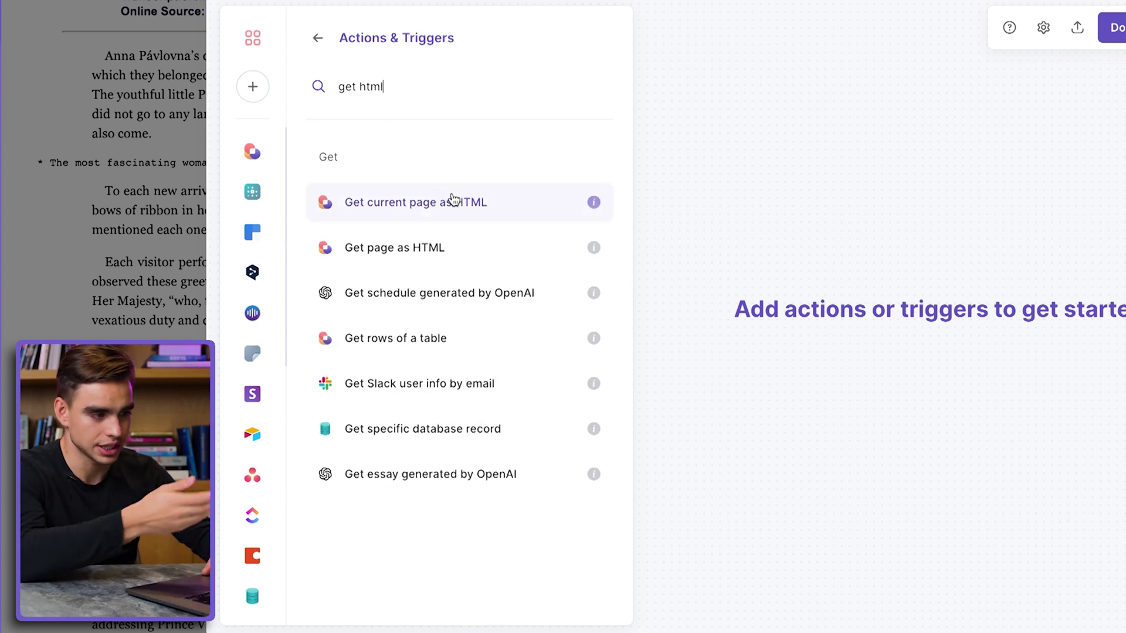
click(464, 202)
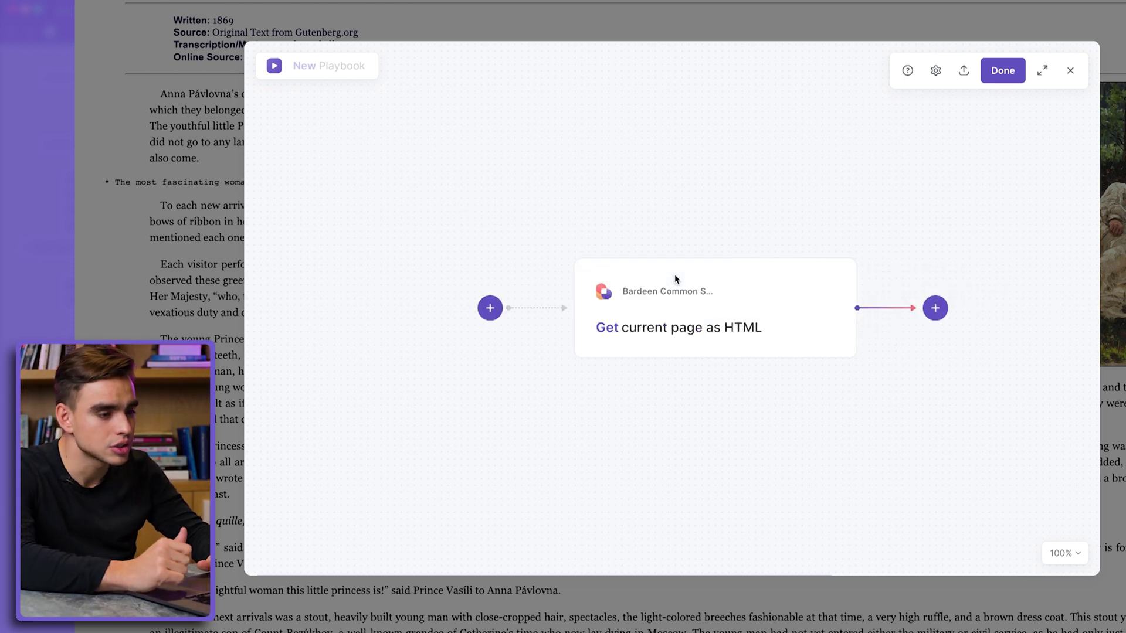
Step: Add a Convert html to text step that takes the whole page HTML as input
click(928, 308)
click(921, 350)
text(c)
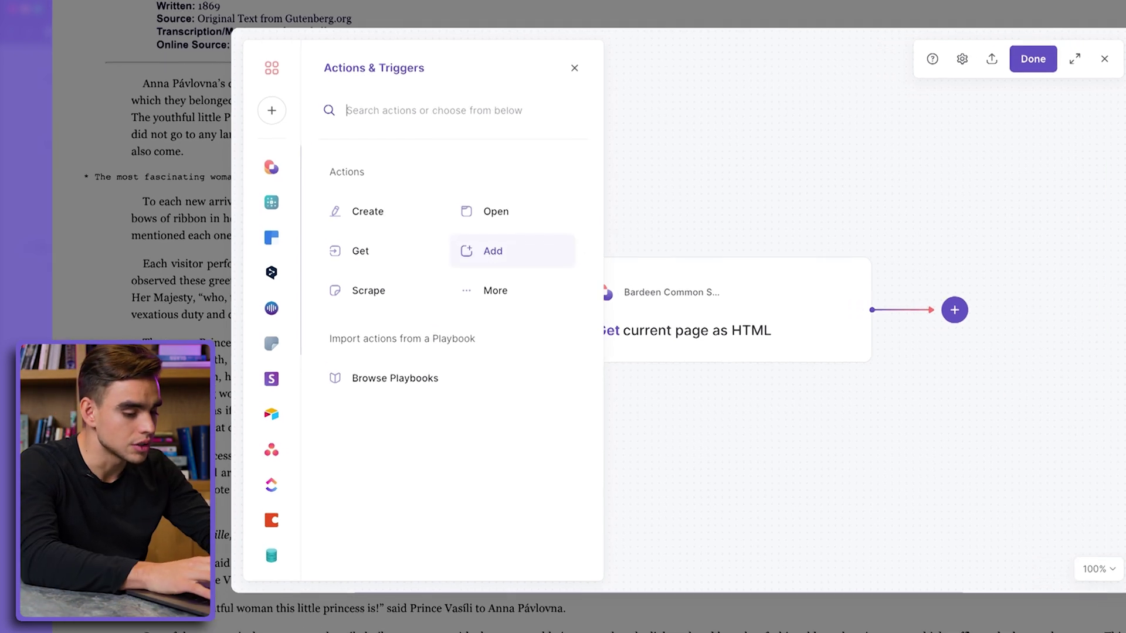
key(BackSpace)
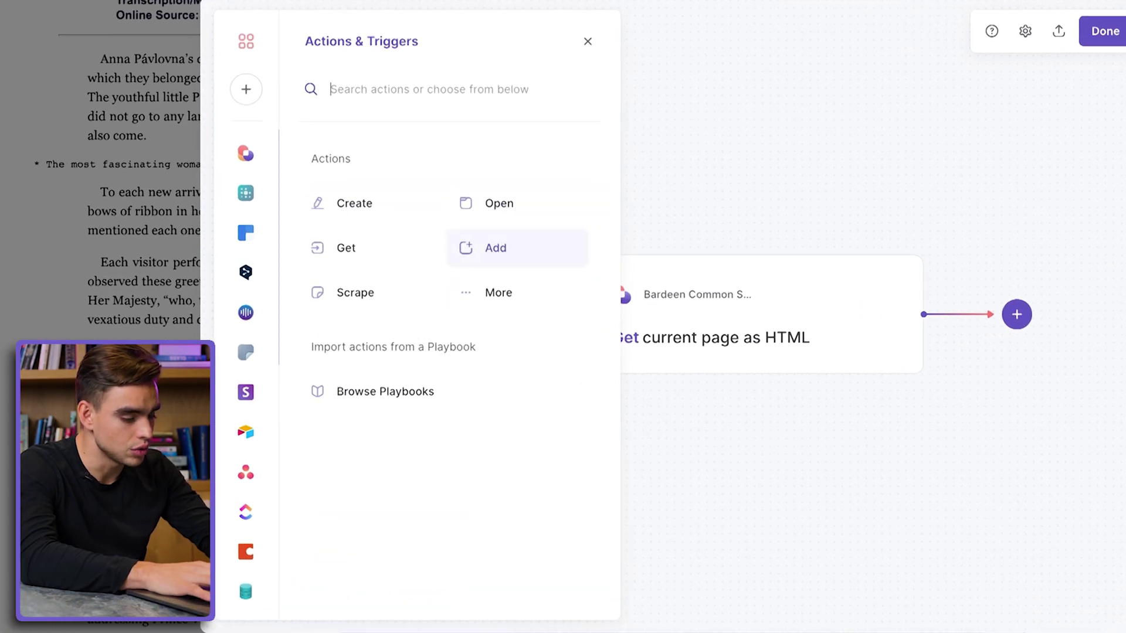
key(super+a)
text(text html)
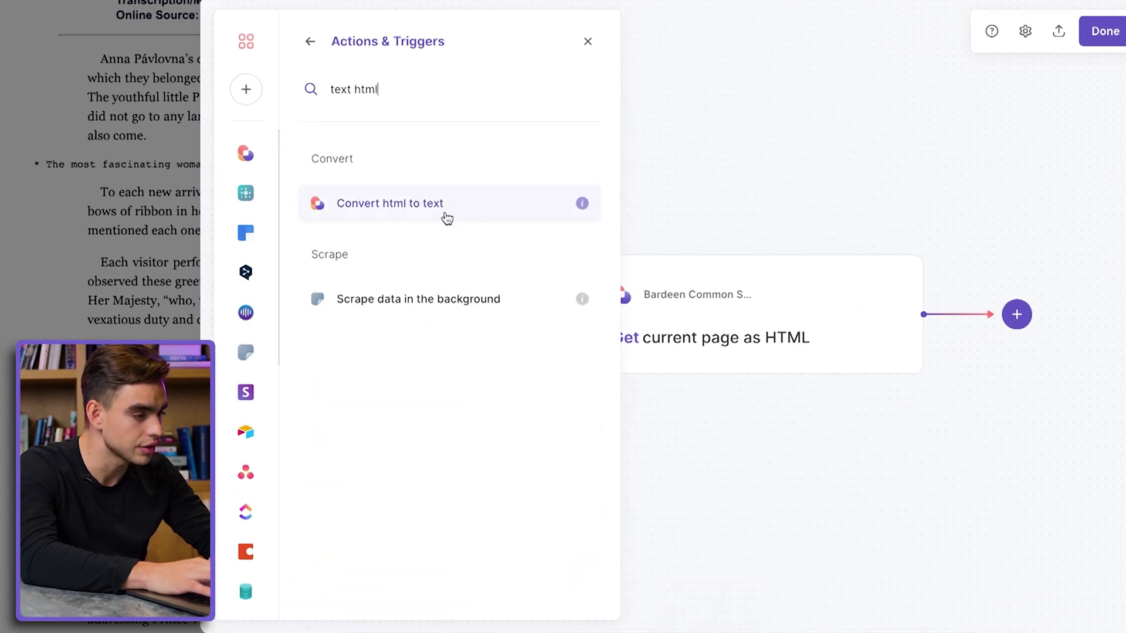
click(445, 211)
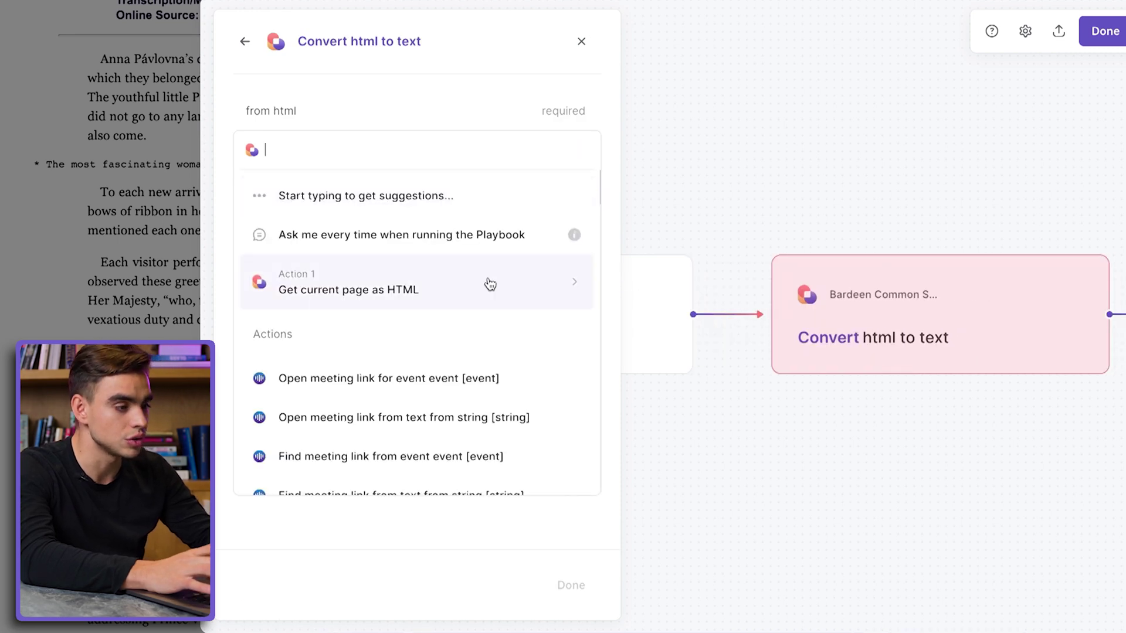
click(490, 285)
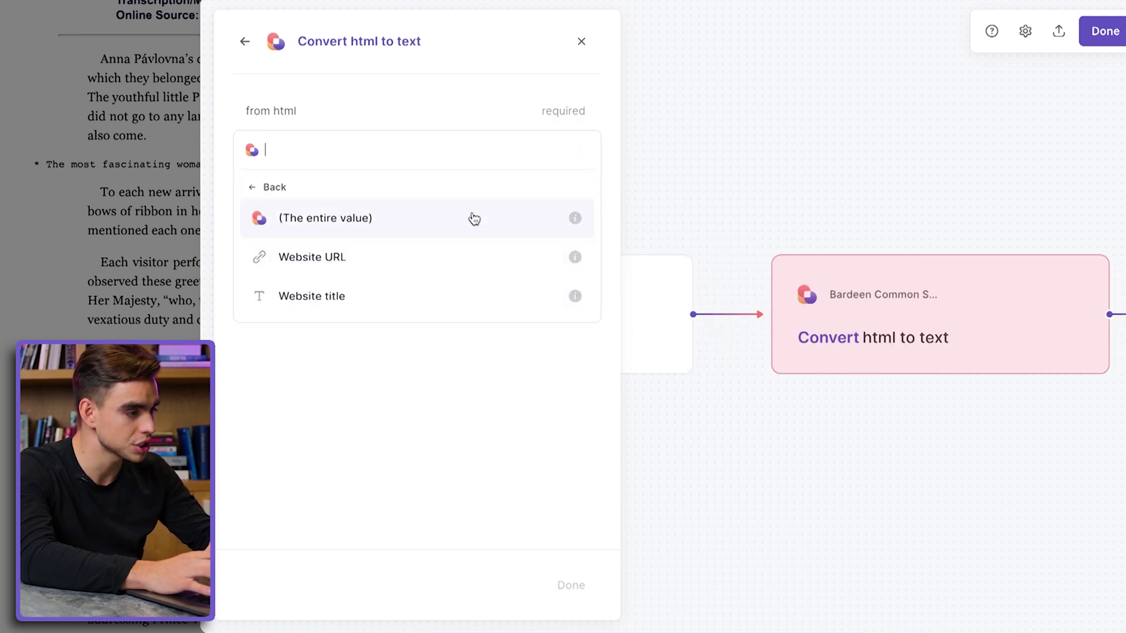
click(521, 225)
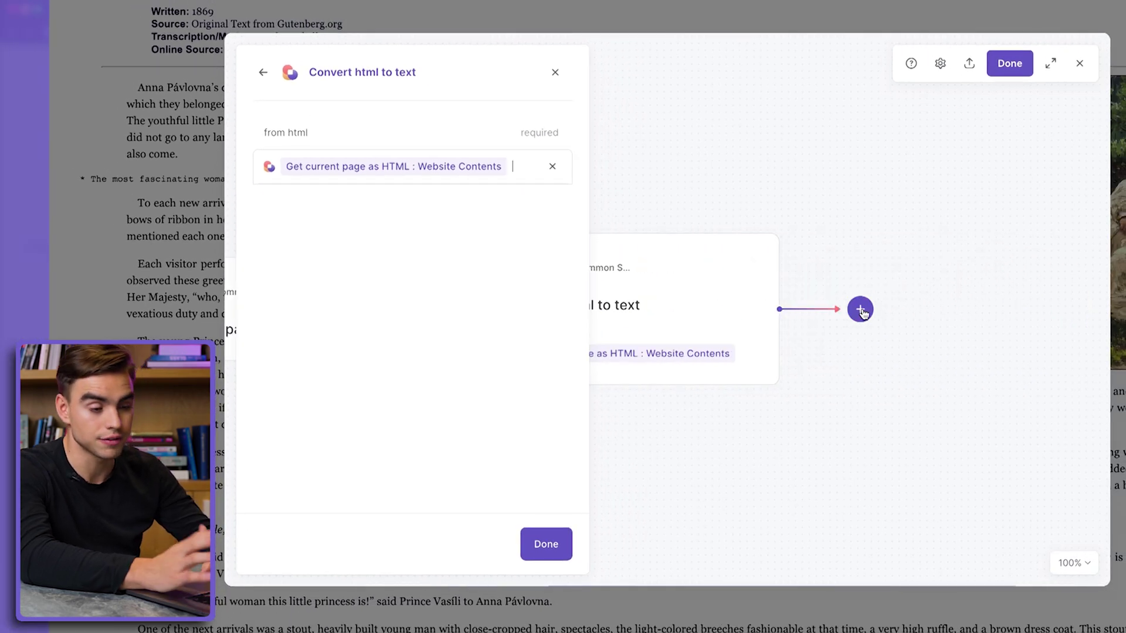
Step: Add an OpenAI text summary step fed by the converted text, leaving summary level blank
click(861, 310)
click(801, 350)
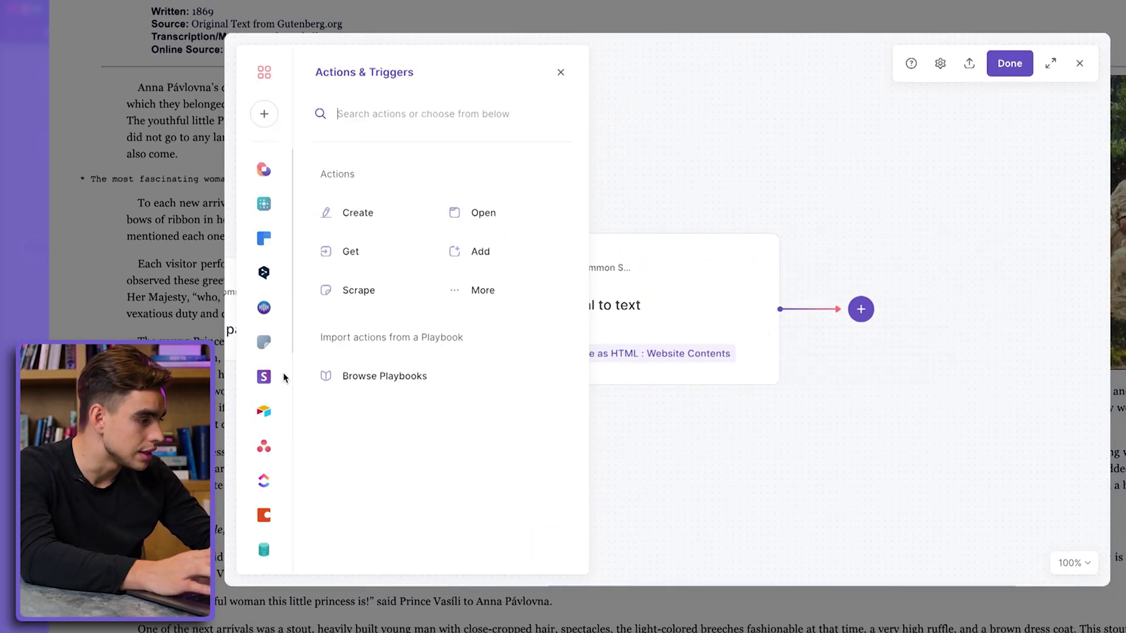
scroll(276, 411, down, 6)
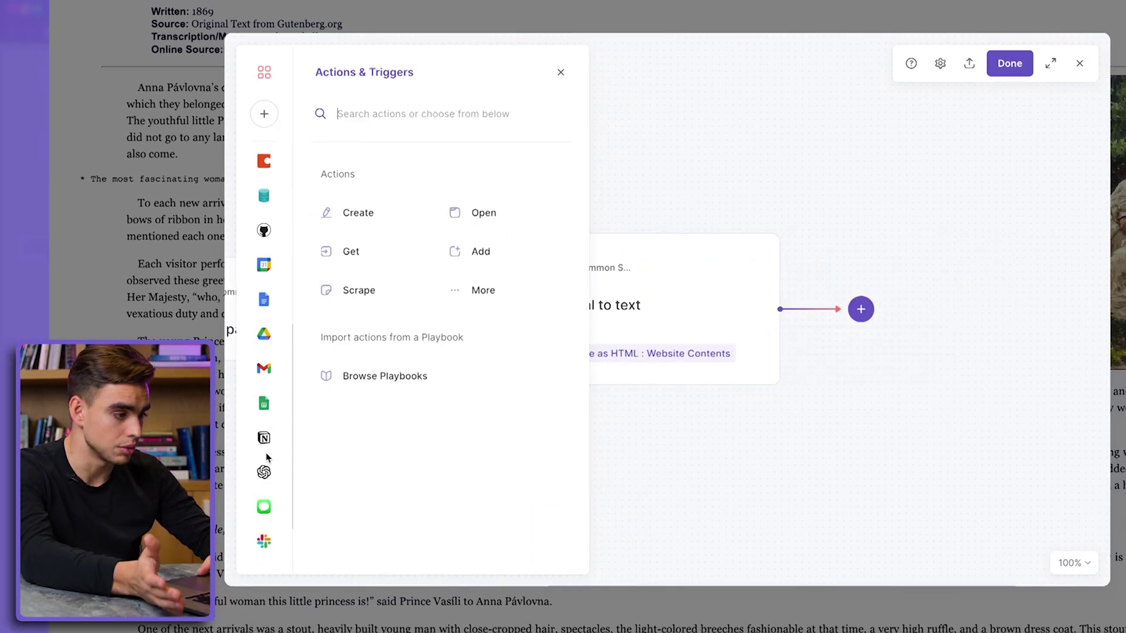
click(264, 472)
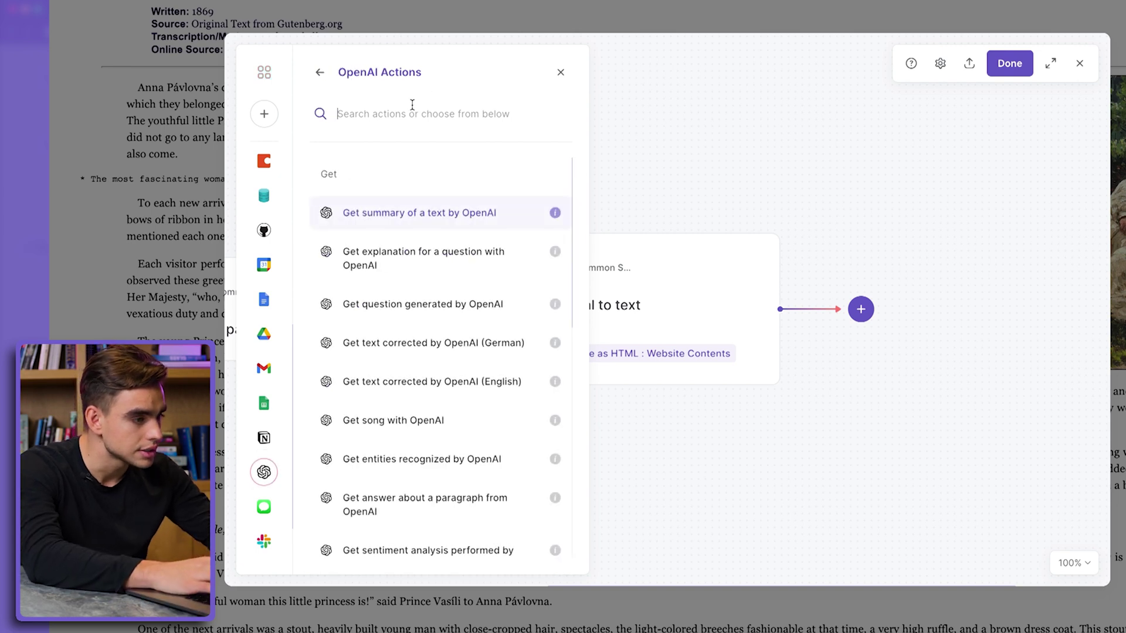
click(473, 216)
click(455, 166)
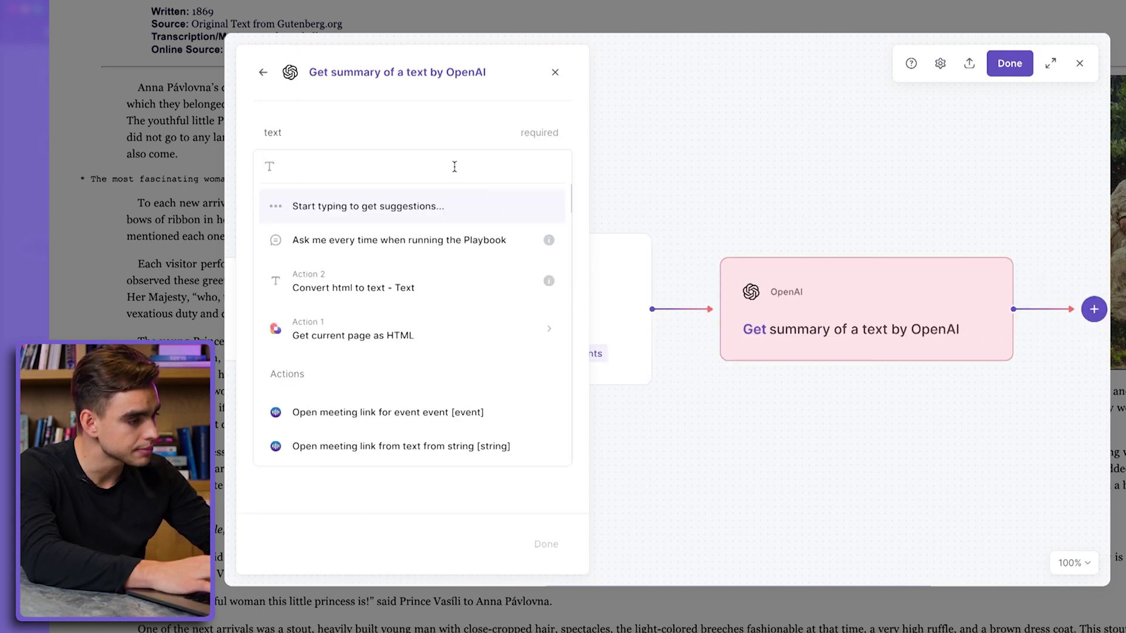
click(497, 278)
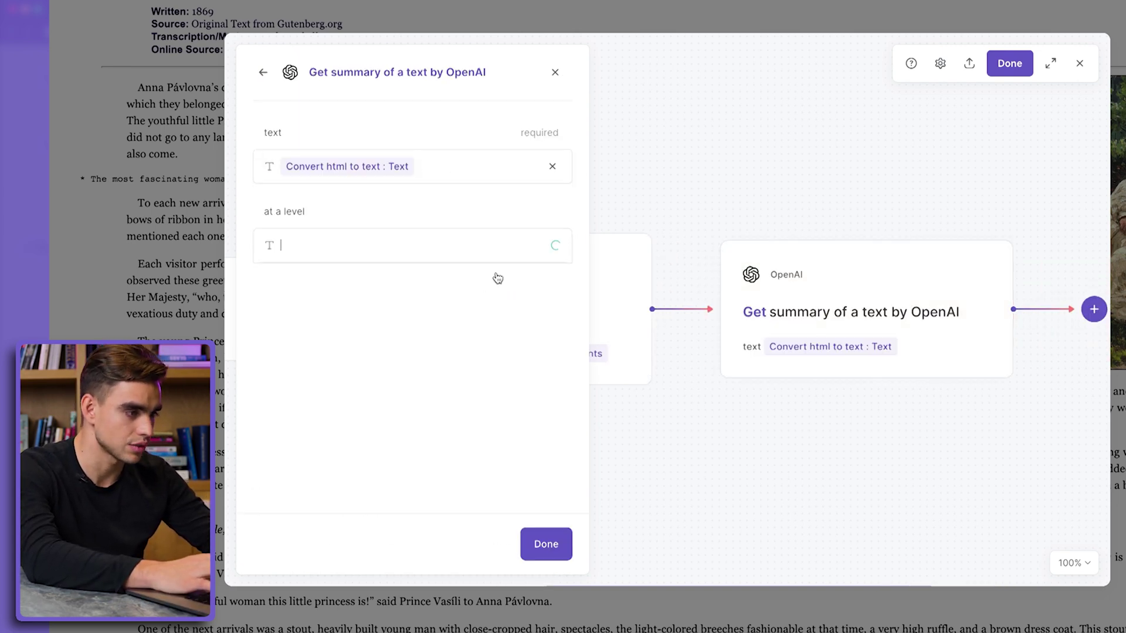
click(472, 206)
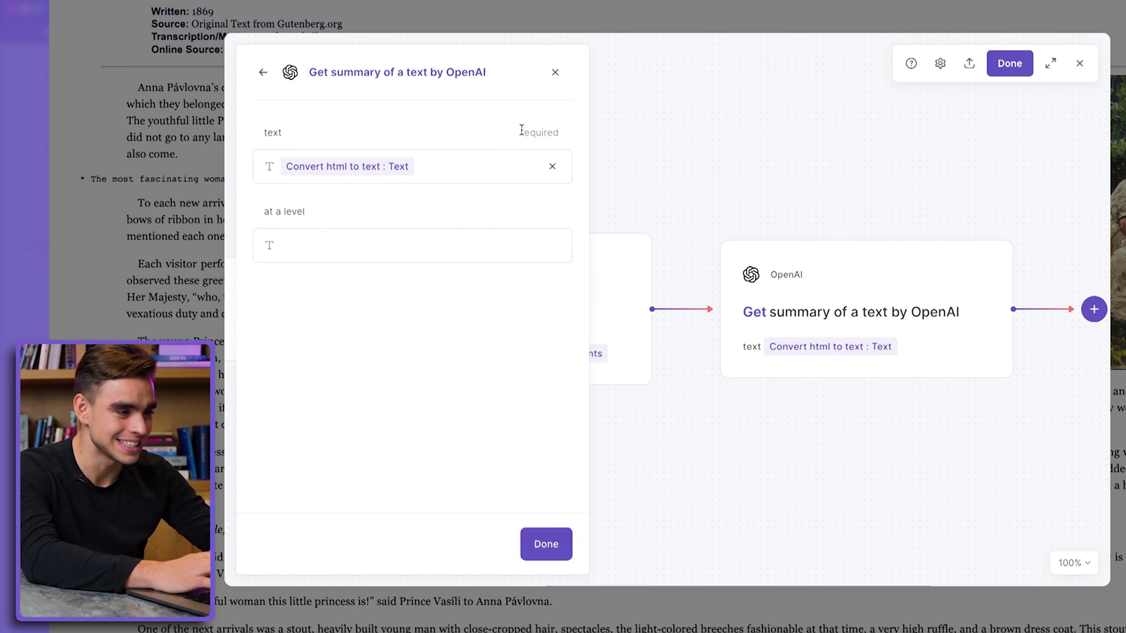
click(546, 544)
Step: Name the playbook 'Summarize Currently opened page' and save it
click(998, 56)
text(Summarize Currently opened page)
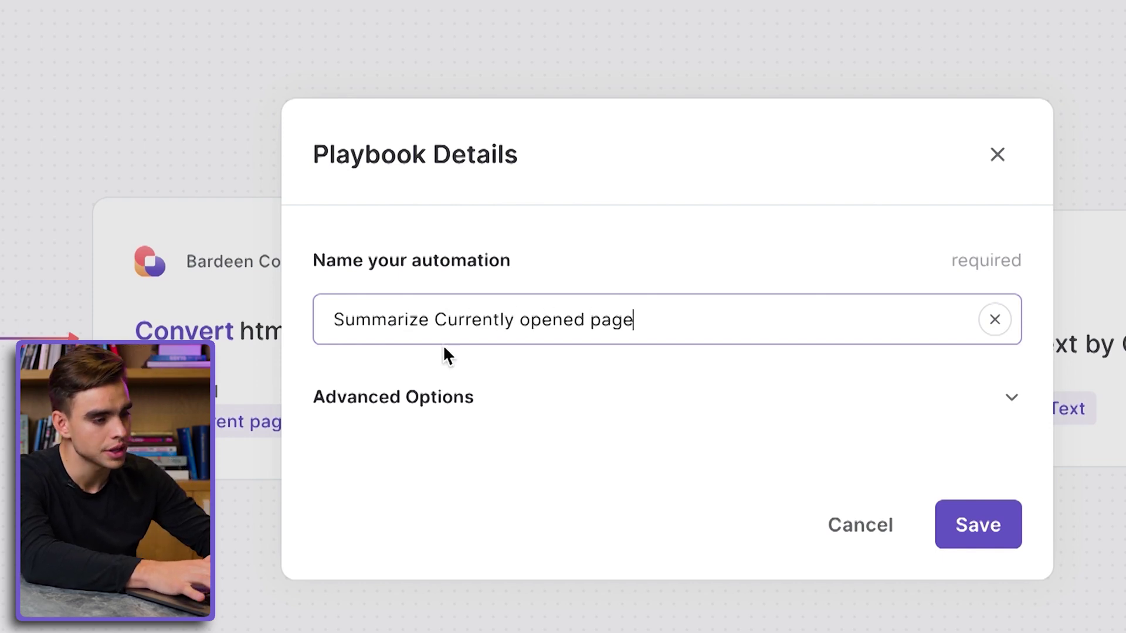
click(978, 530)
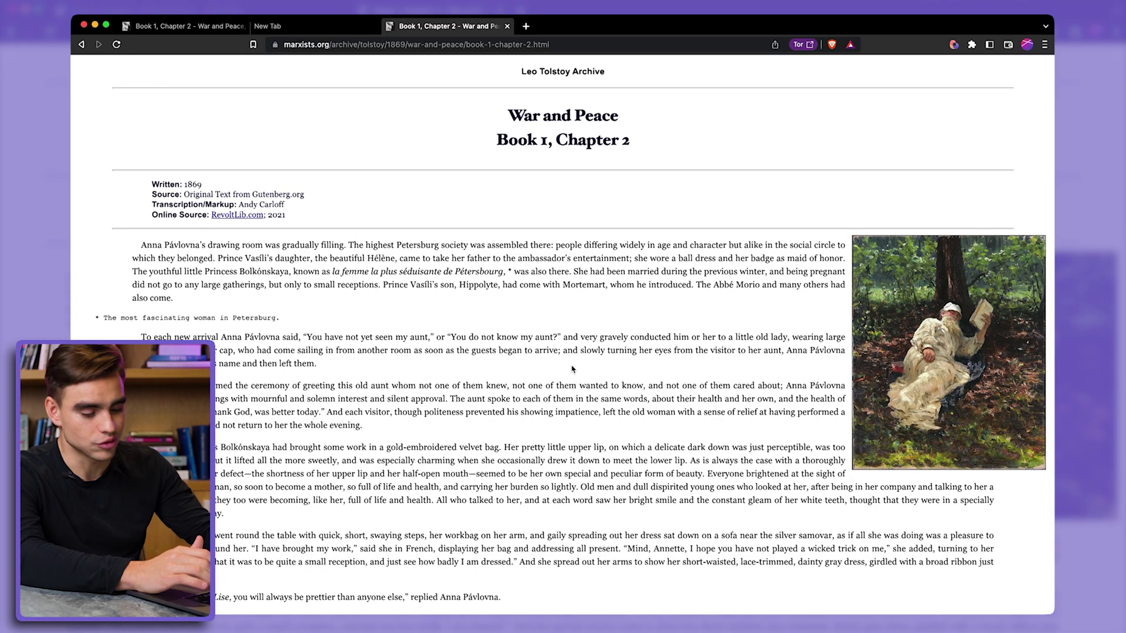
Step: Run the Summarize Currently opened page playbook from My Playbooks on the chapter
key(alt+b)
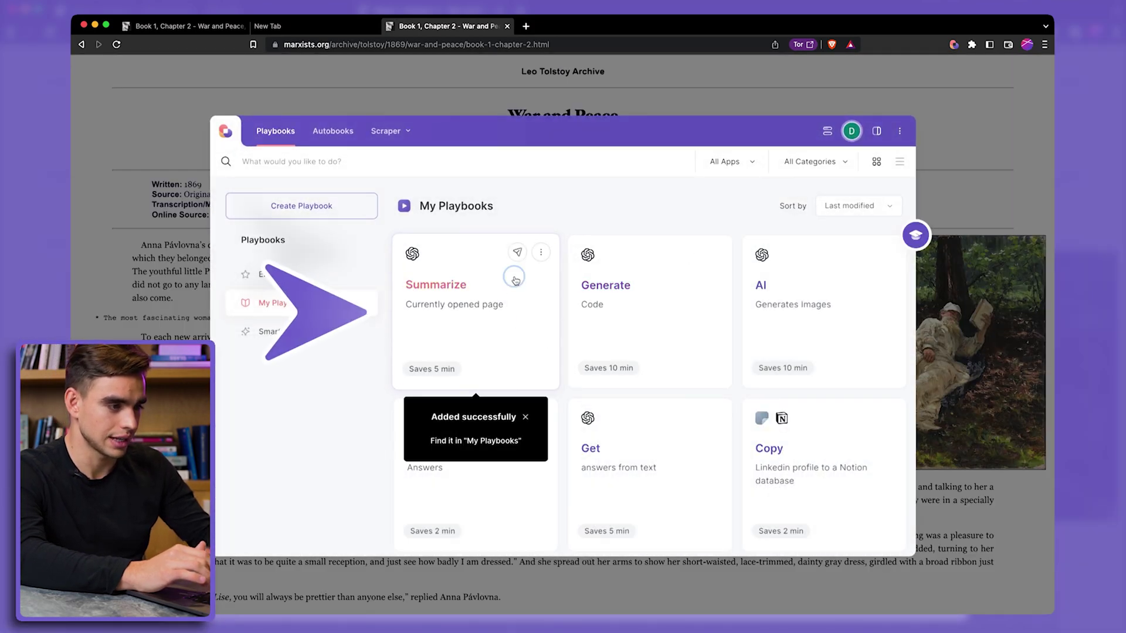
click(514, 277)
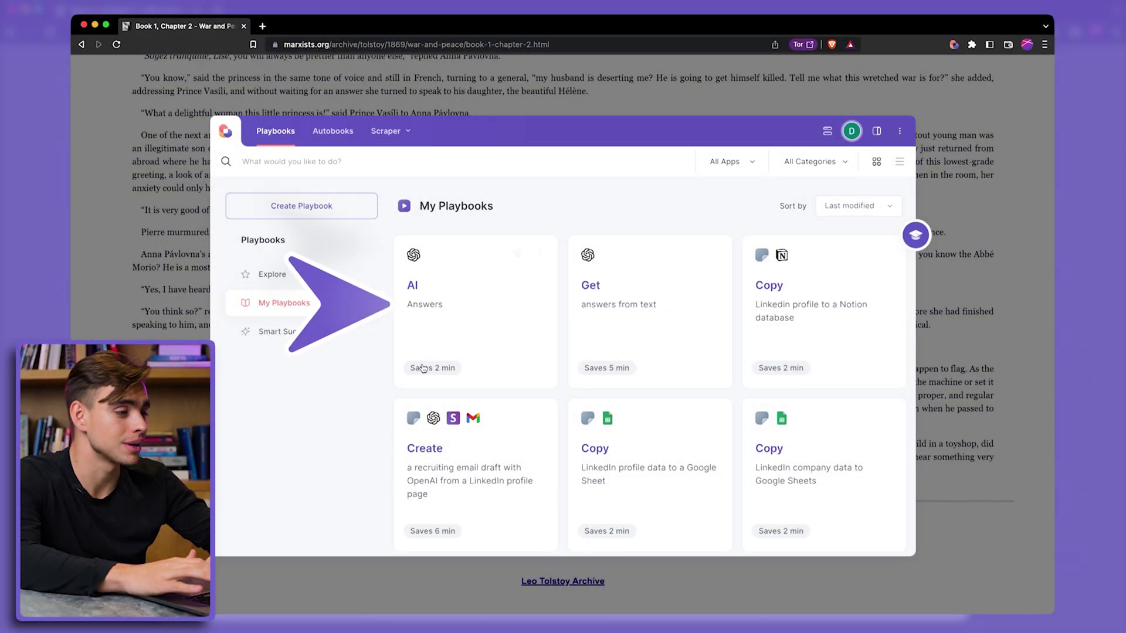
Step: Run the AI Answers playbook with the question why the sky is blue
click(492, 334)
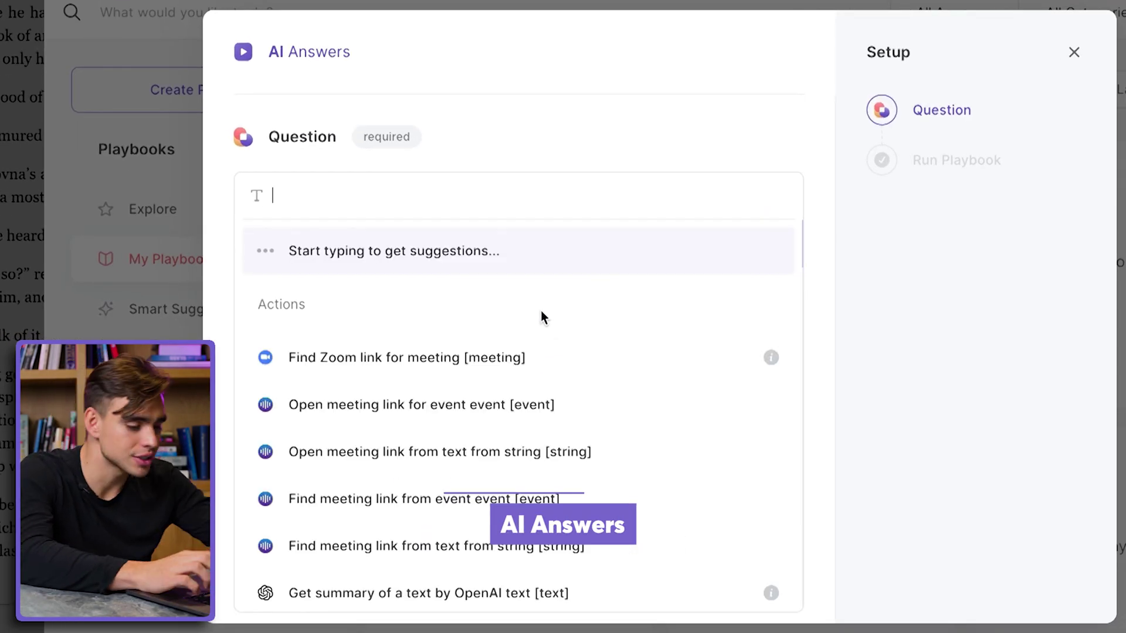
text(Why the sky blue?)
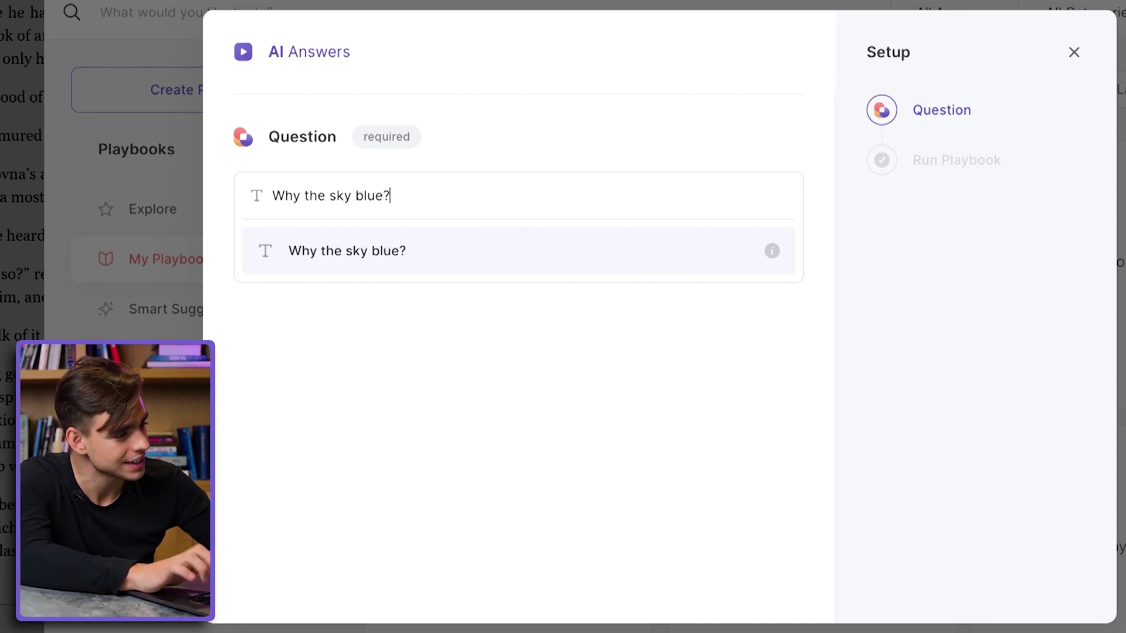
key(Return)
click(551, 350)
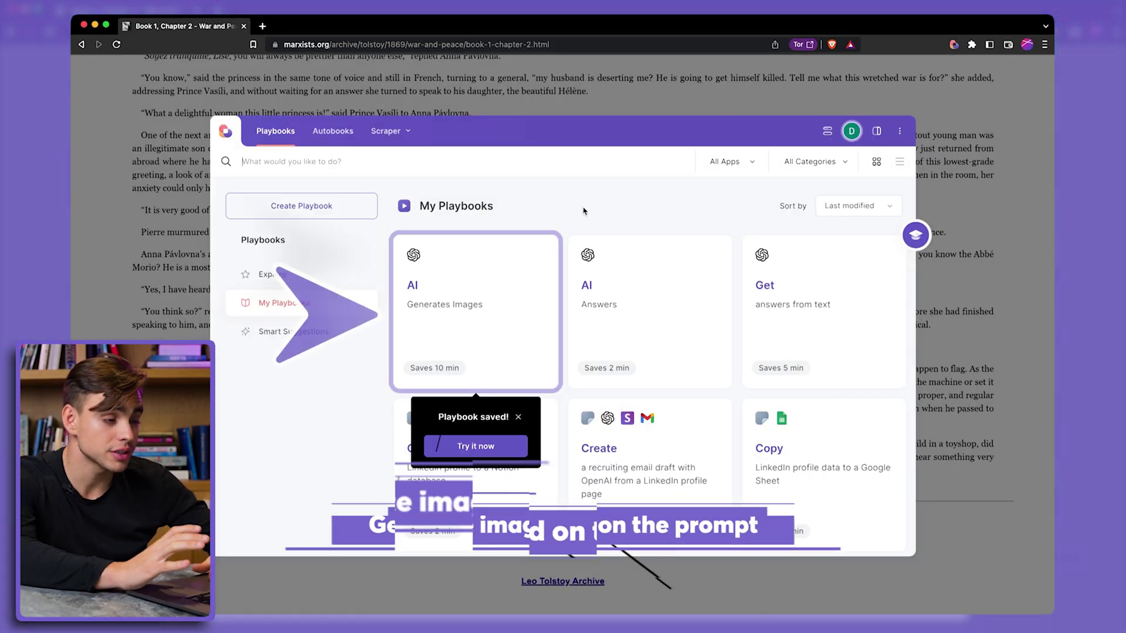
mouse_move(491, 290)
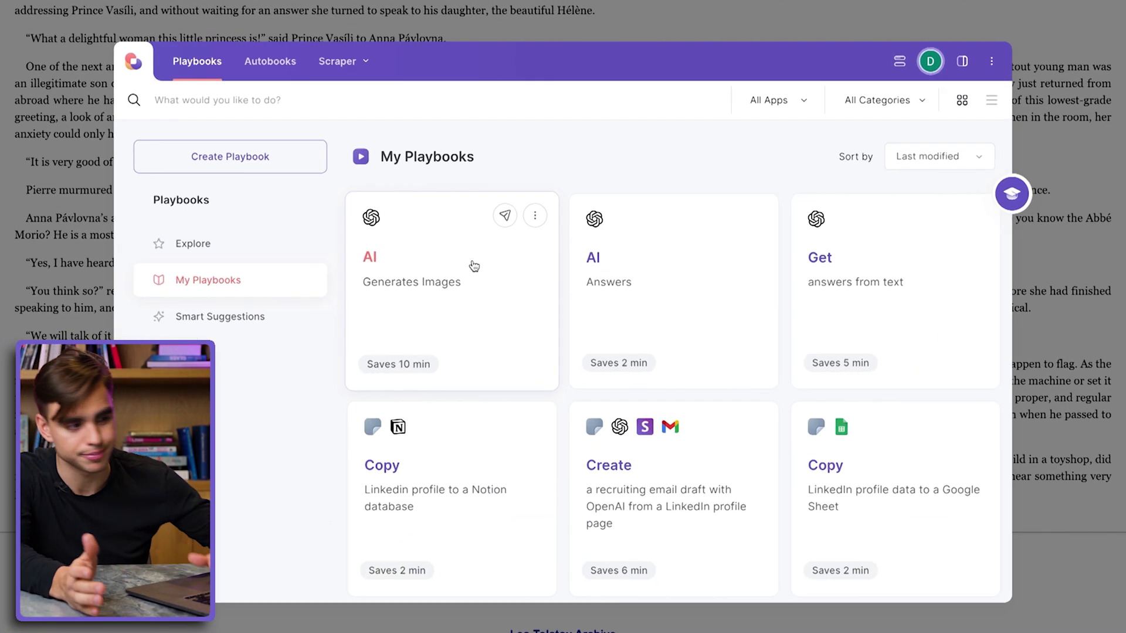
Step: Run AI Generates Images with a prompt for a photorealistic Sony a7c on a pink counter
click(492, 291)
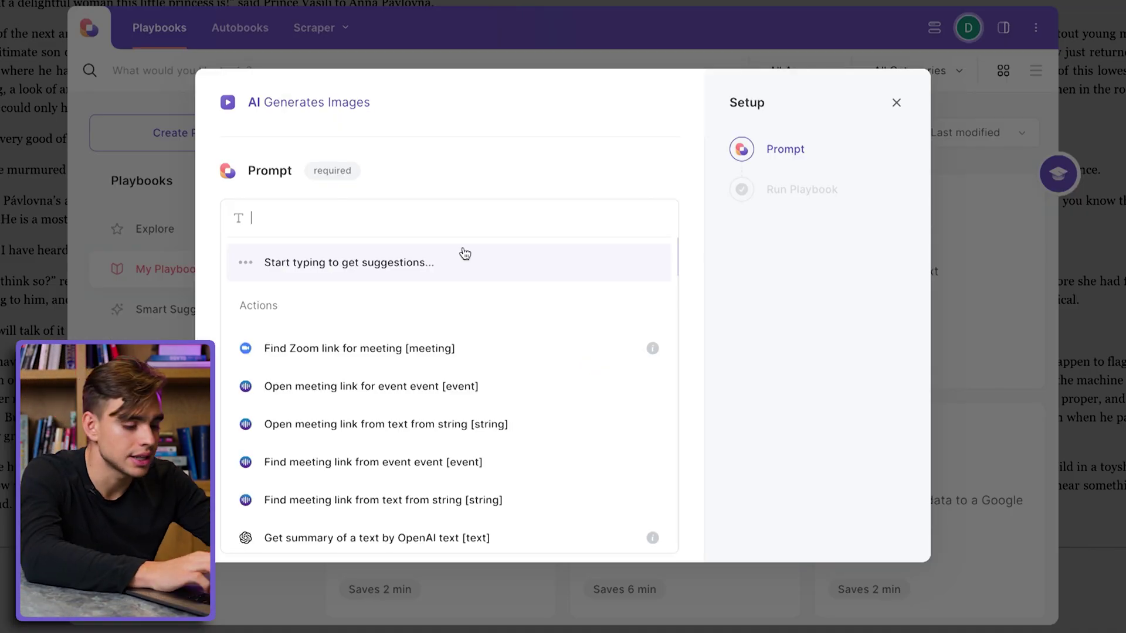
text(P)
text(hotoreal)
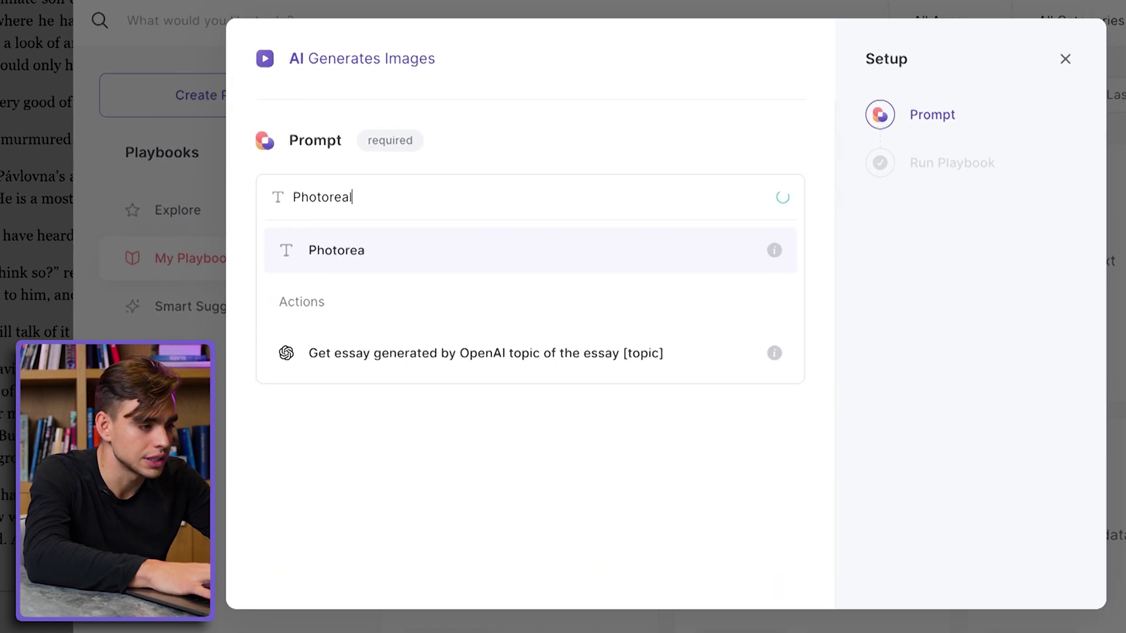
text(istic image of sony a7c on a)
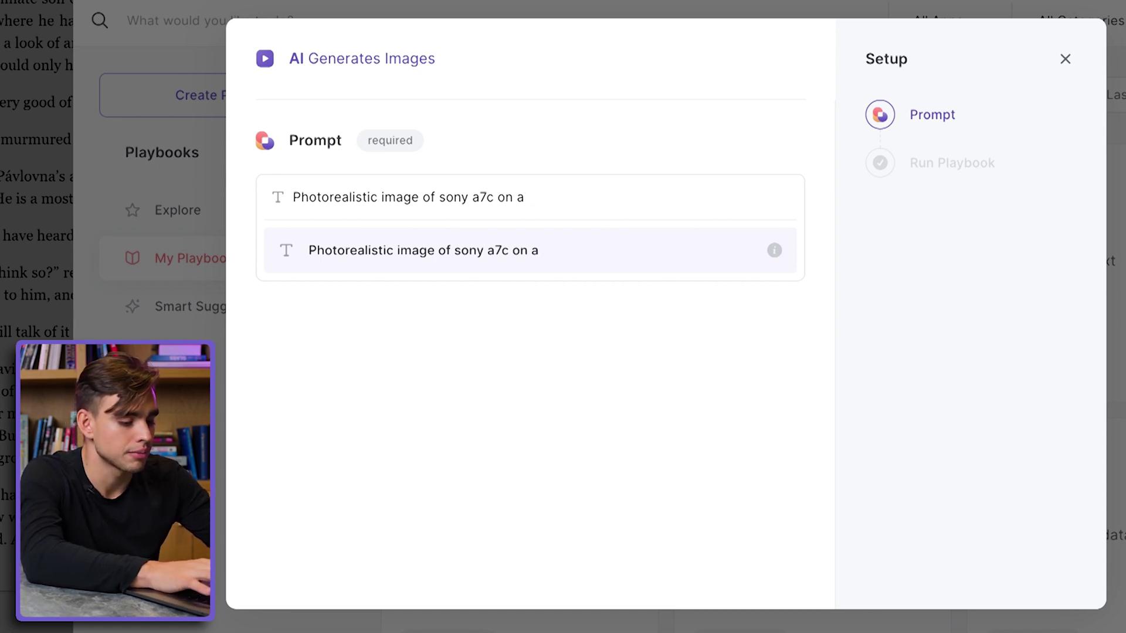
text(ounter.)
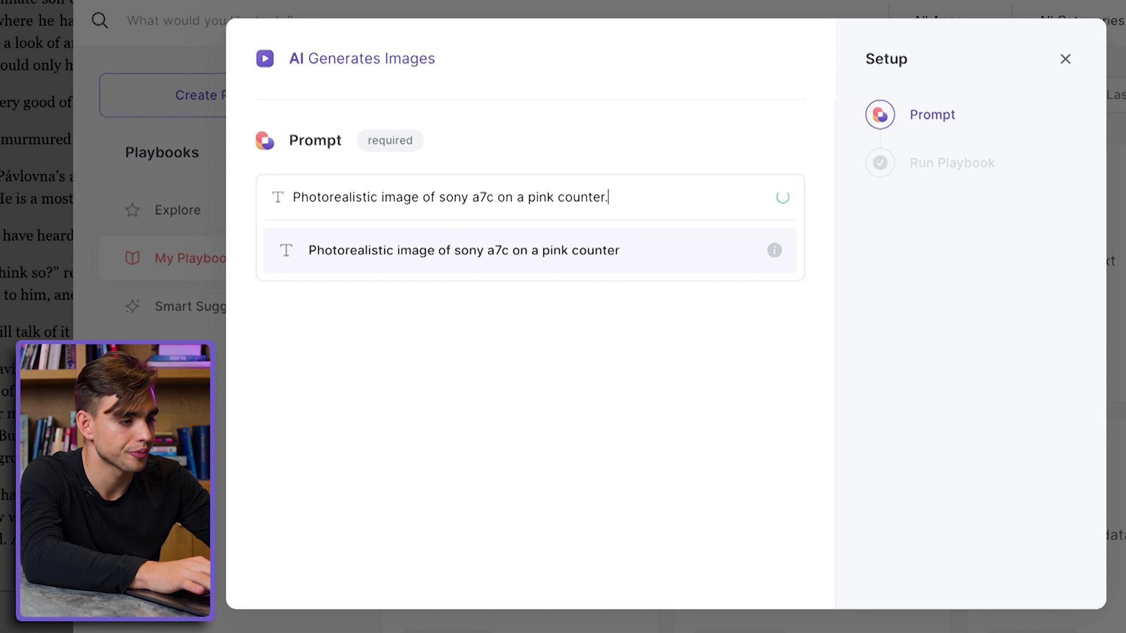
key(Return)
click(536, 347)
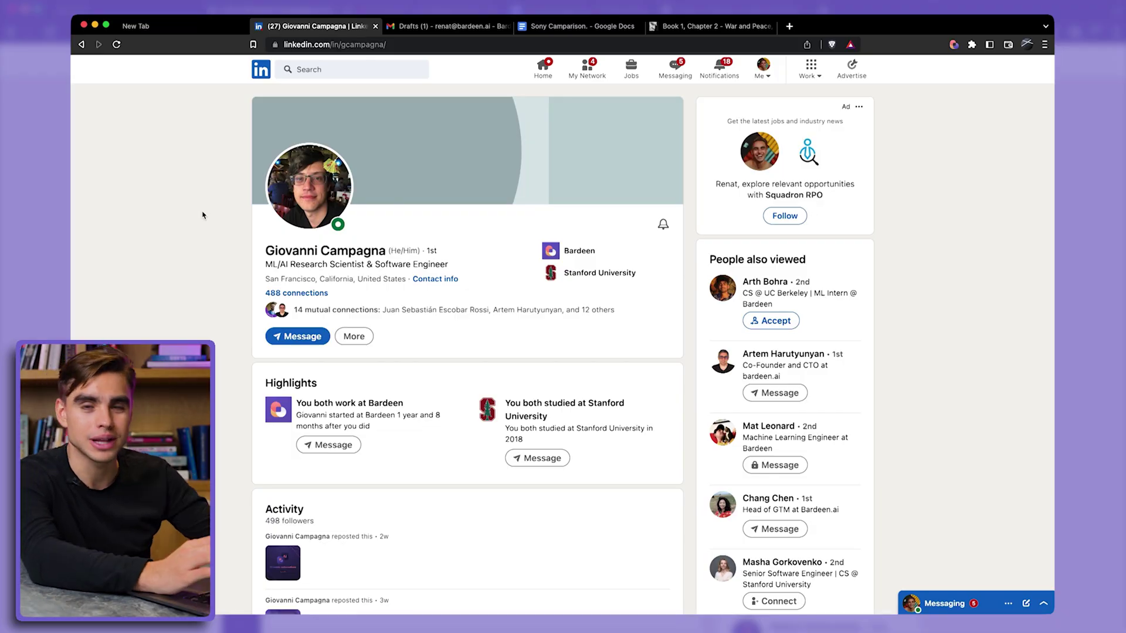
Step: Search LinkedIn for 'machine learning engineer' and filter the results to People
key(slash)
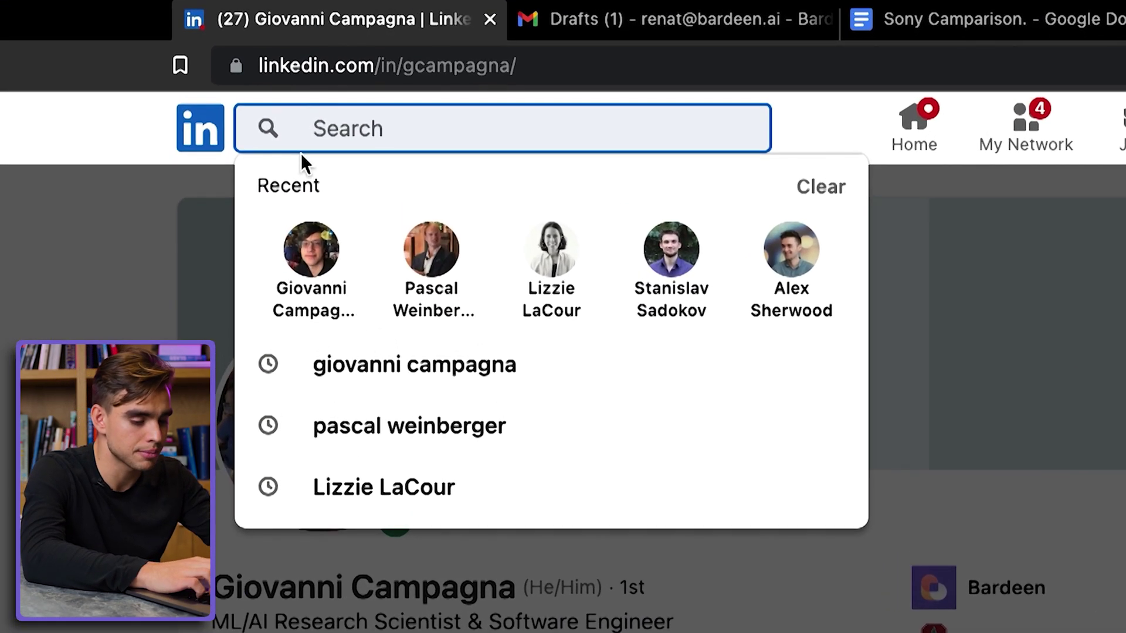
text(machine learning eng)
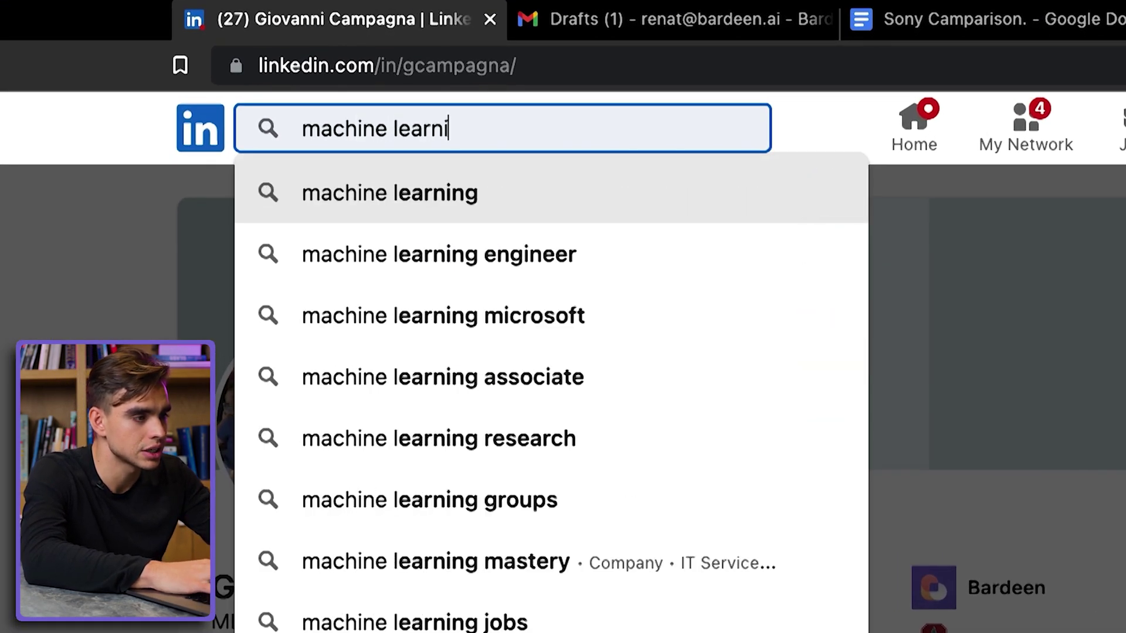
text(ineer)
key(Return)
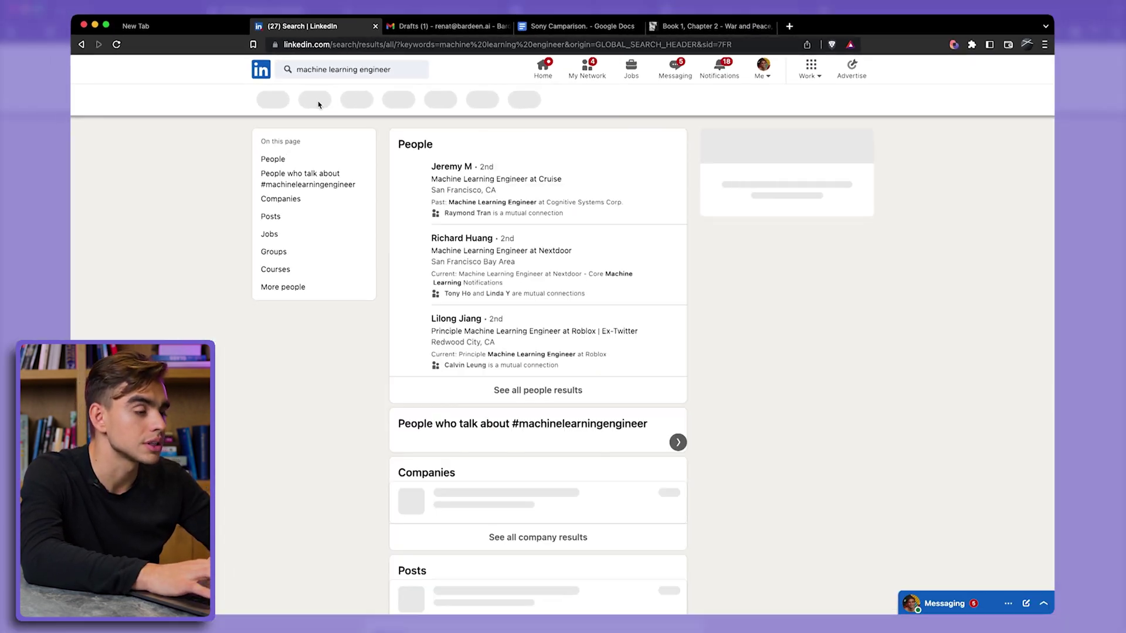
click(320, 102)
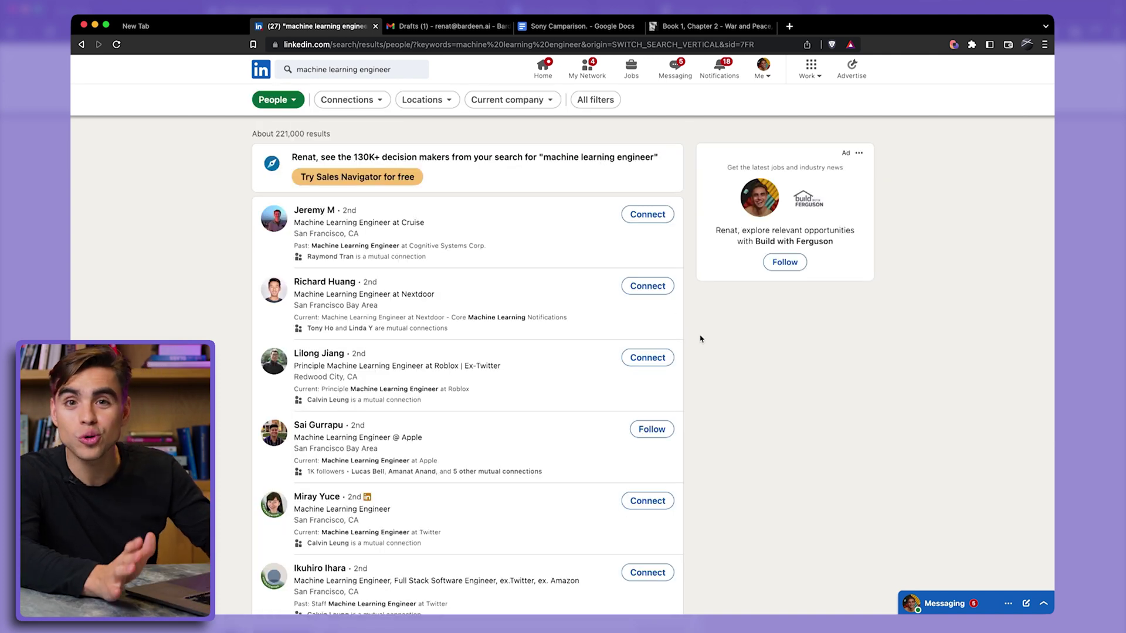
scroll(701, 338, down, 3)
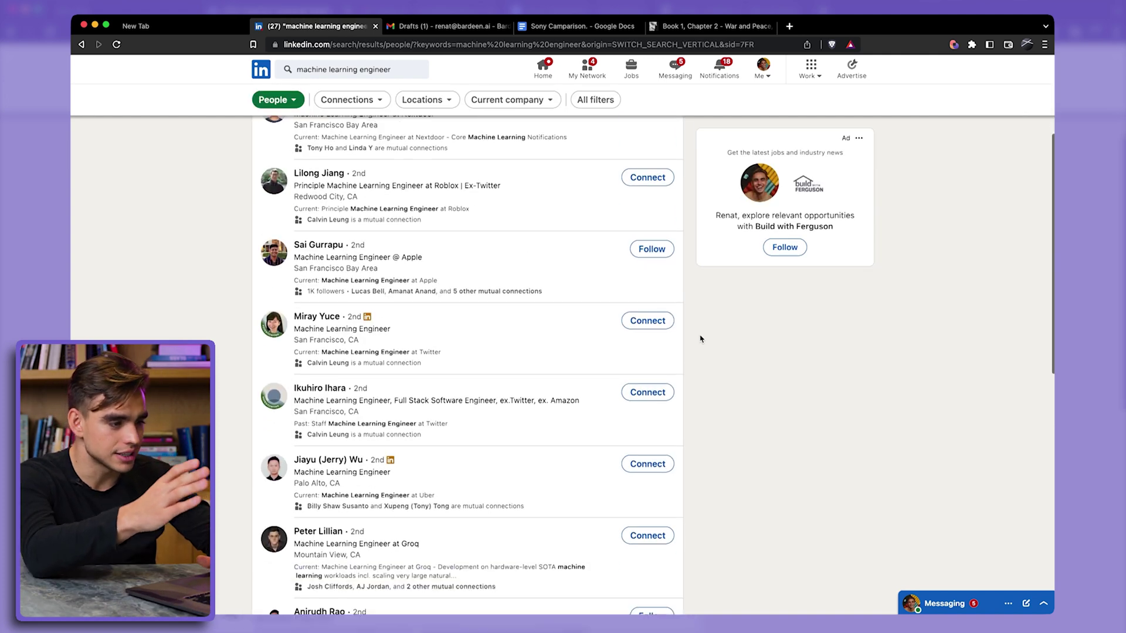
scroll(701, 339, up, 2)
key(alt+b)
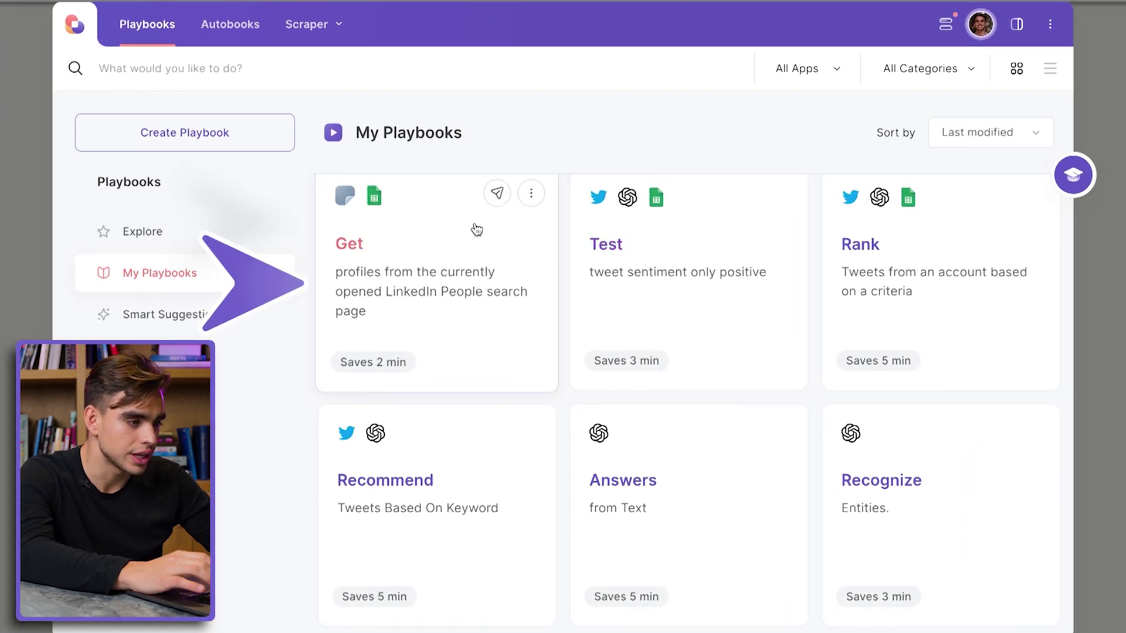
Step: Run the Get profiles playbook on the LinkedIn search, scraping 10 profiles
click(475, 226)
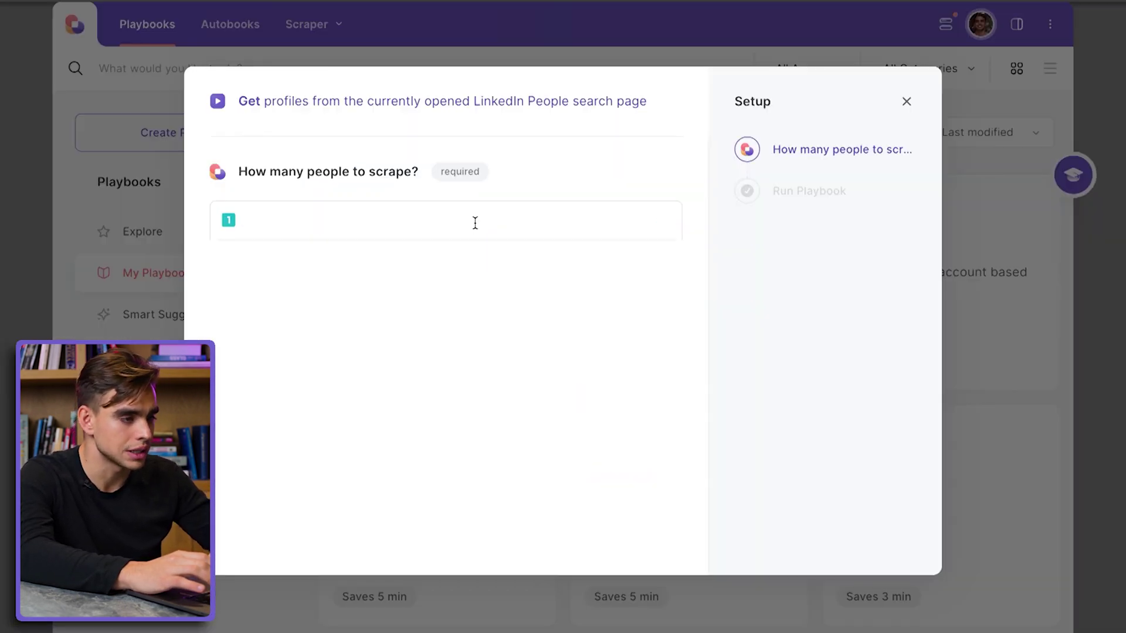
text(1)
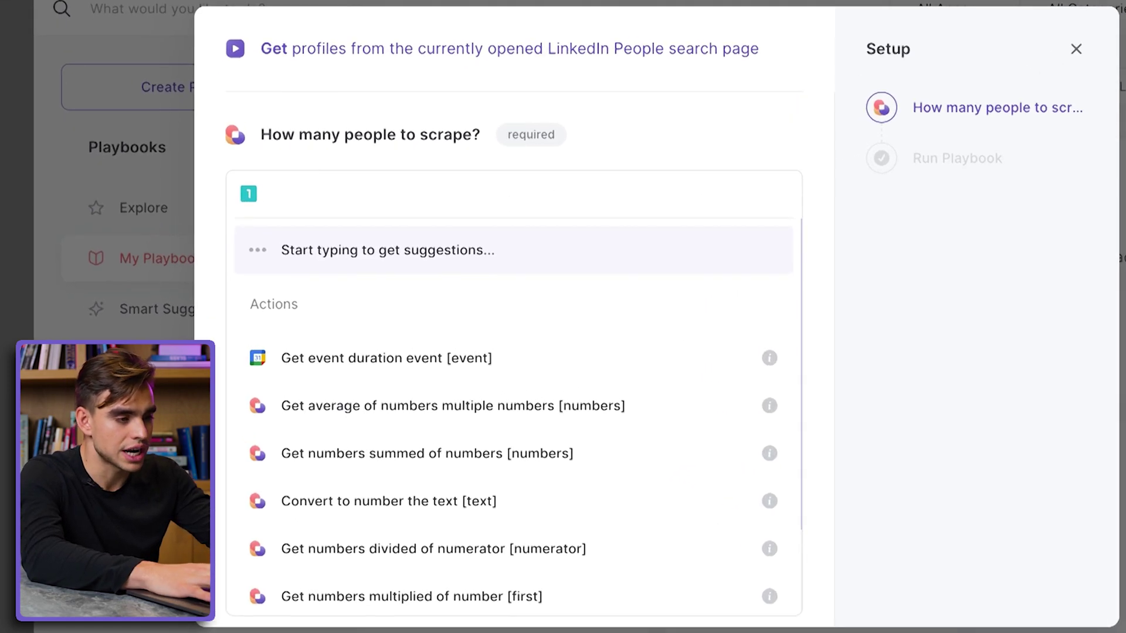
text(0)
click(474, 261)
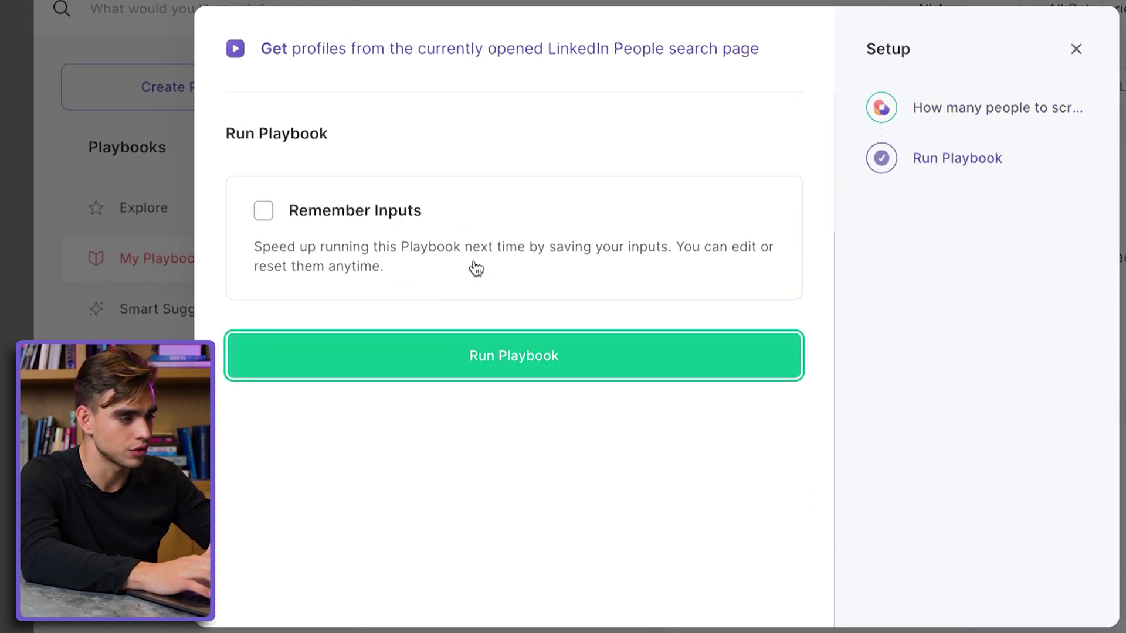
click(540, 354)
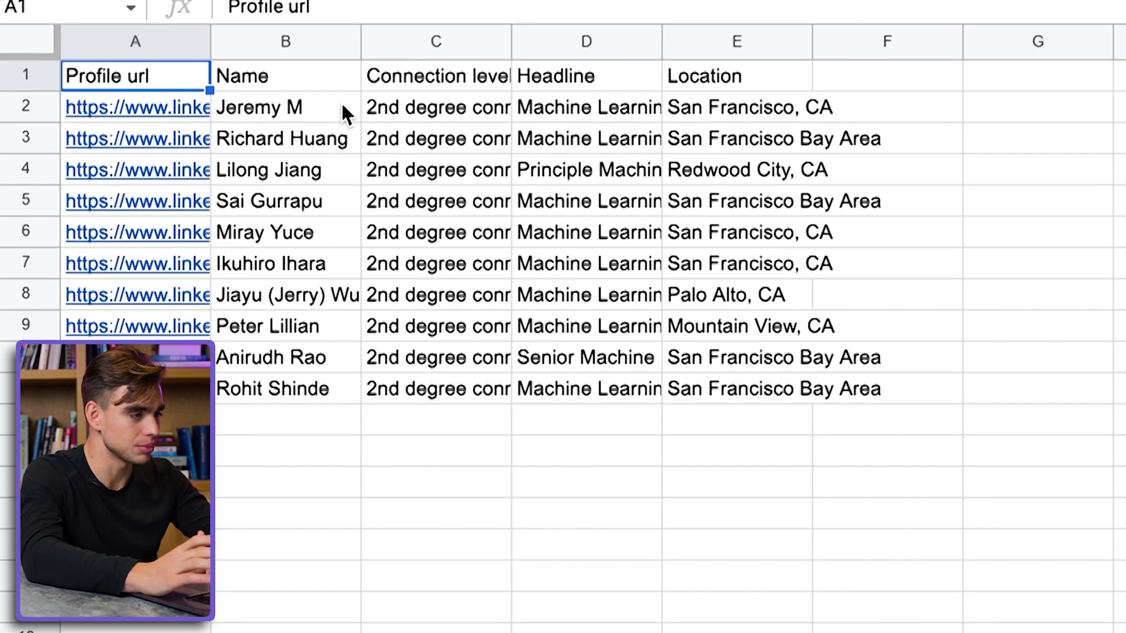
Step: Select the names in B2:B11, enter a 'First Name' header in F1, and return to Bardeen
drag(309, 109, 321, 380)
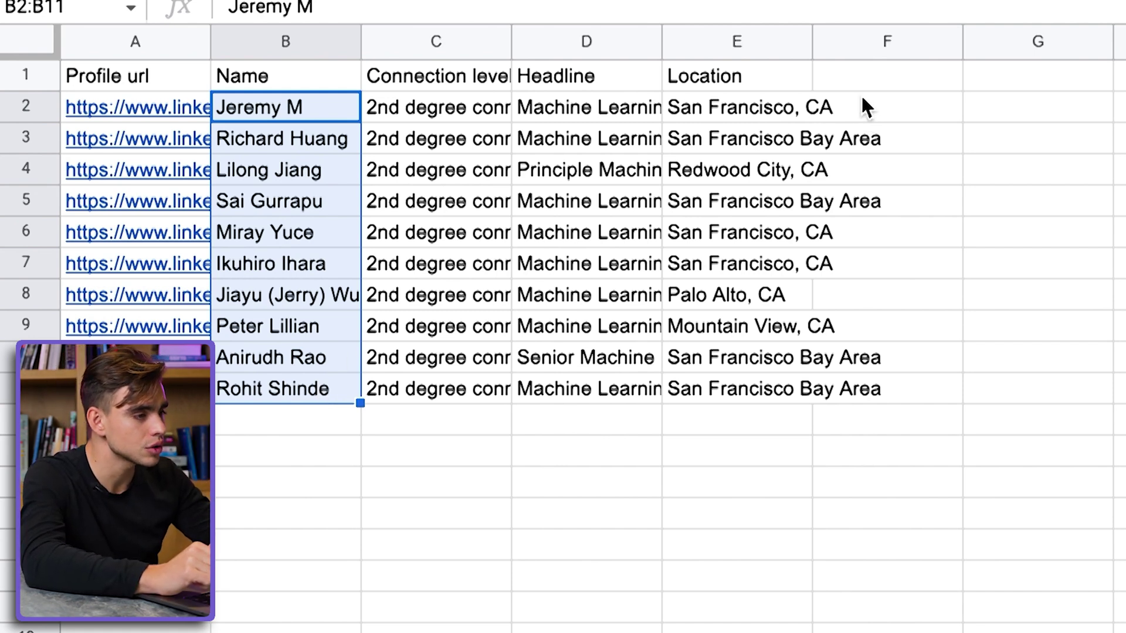
click(851, 73)
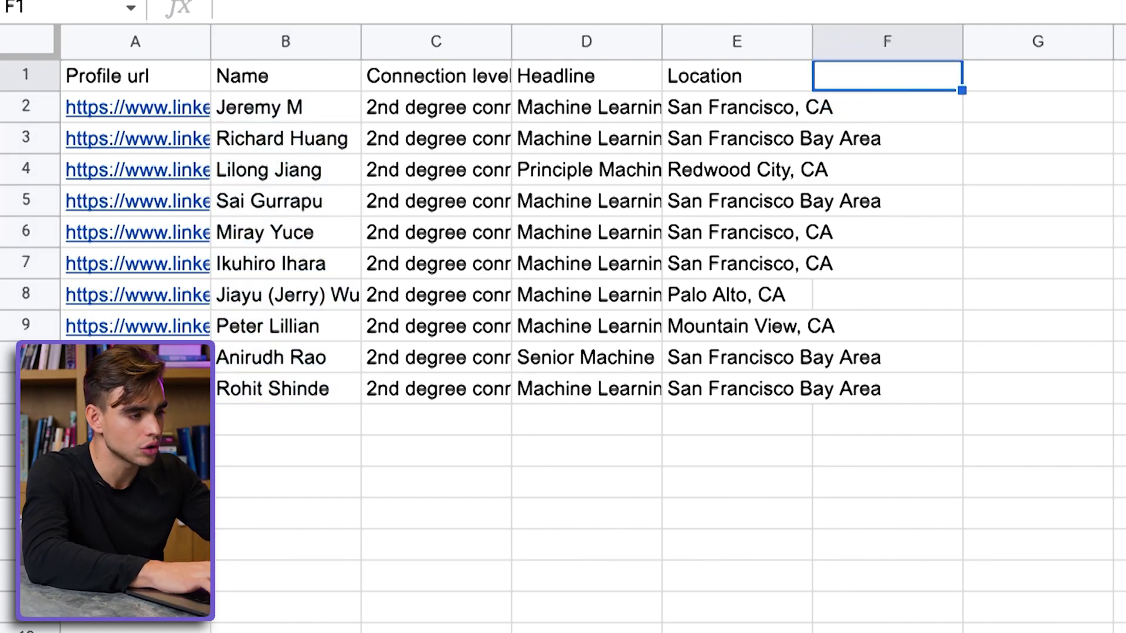
text(First Name)
key(super+grave)
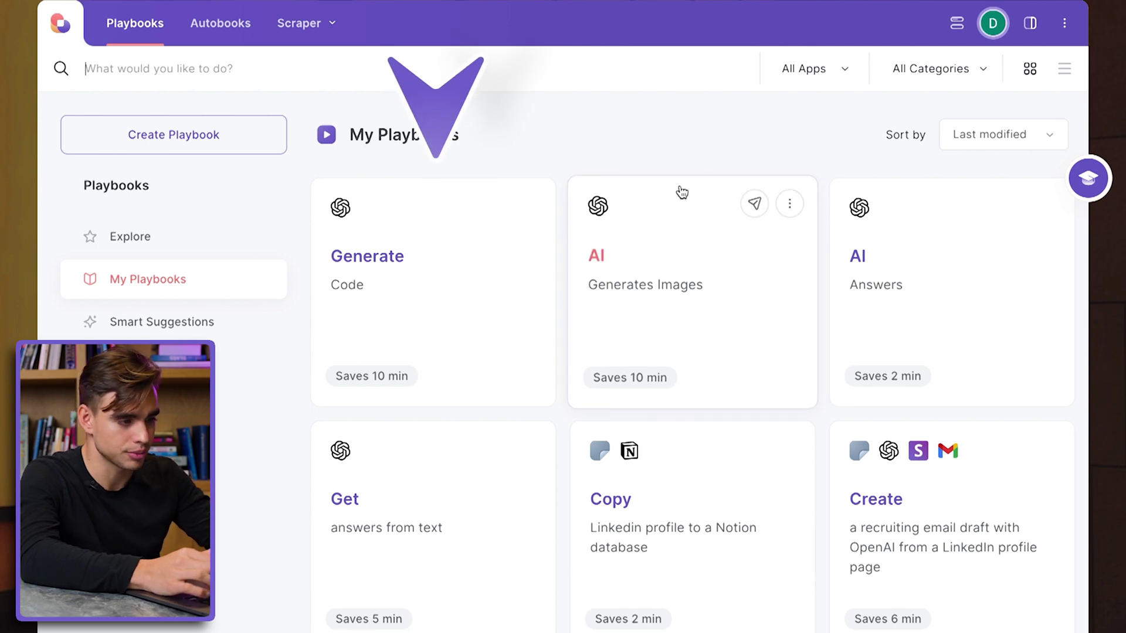
Step: Generate a Google Sheets Formula that finds first names from a cell, then select the returned formula
click(508, 272)
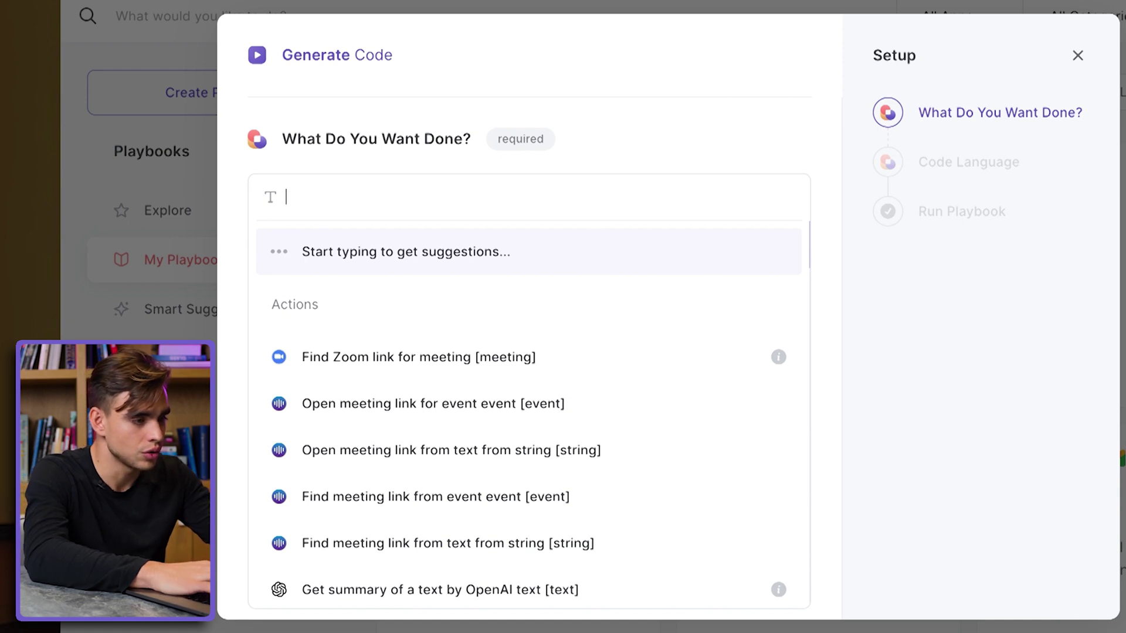
text(find first names from a ce)
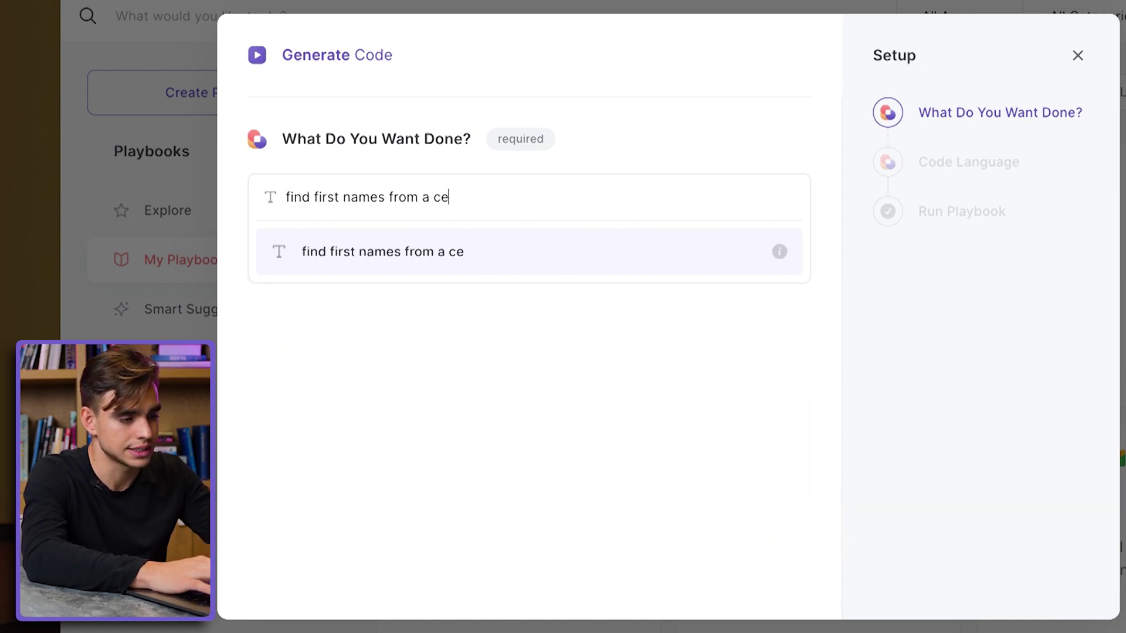
text(ll in Google Sheets.)
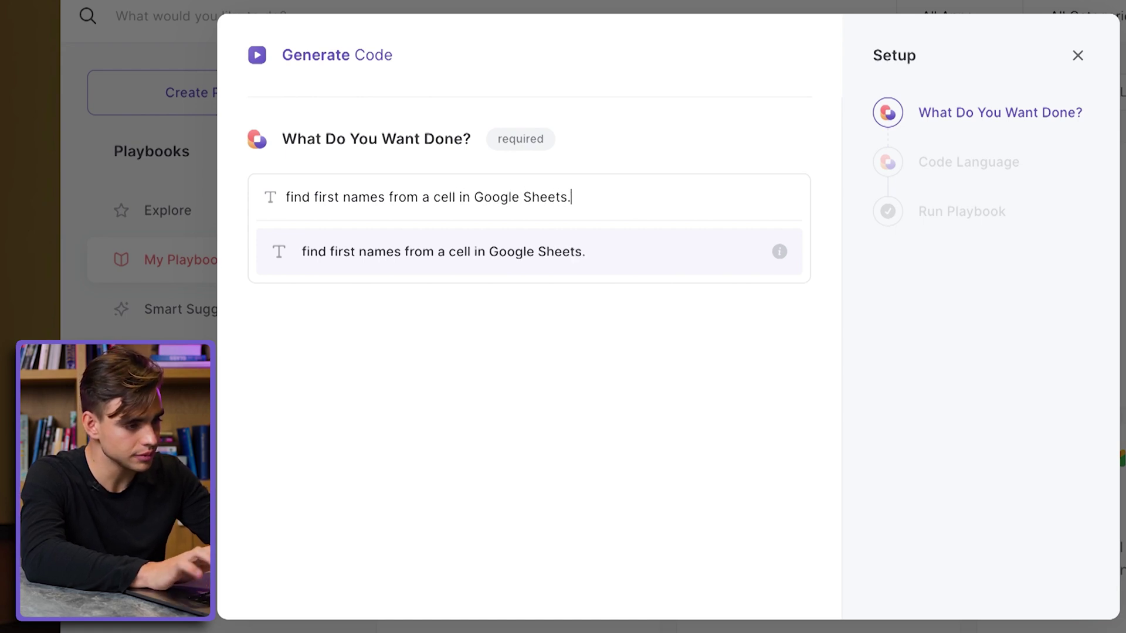
key(Return)
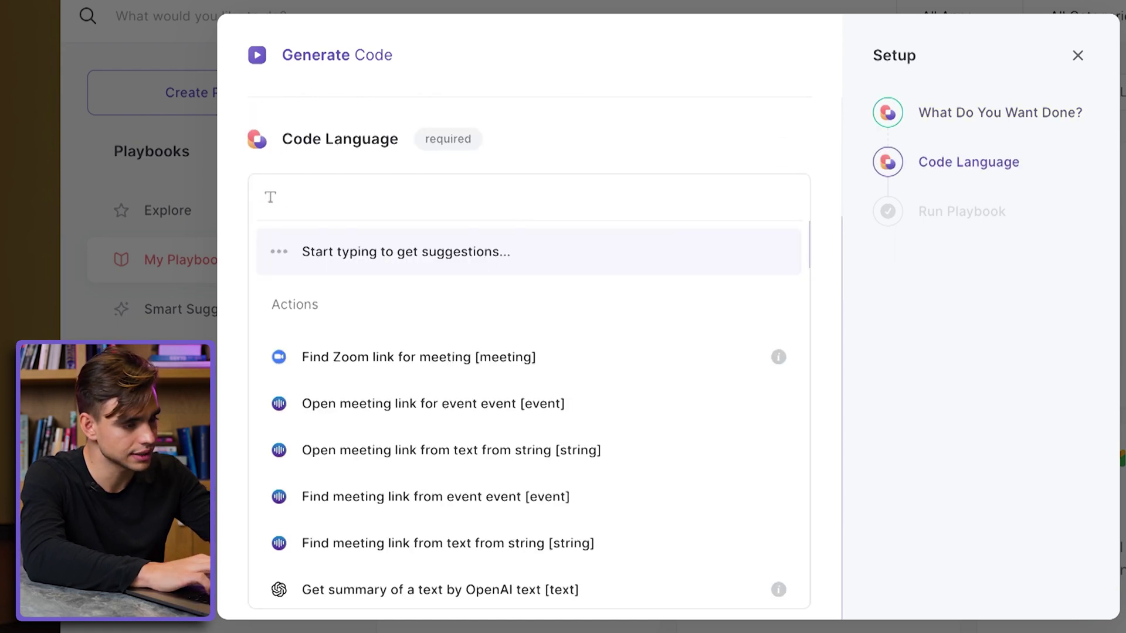
text(Google Sh)
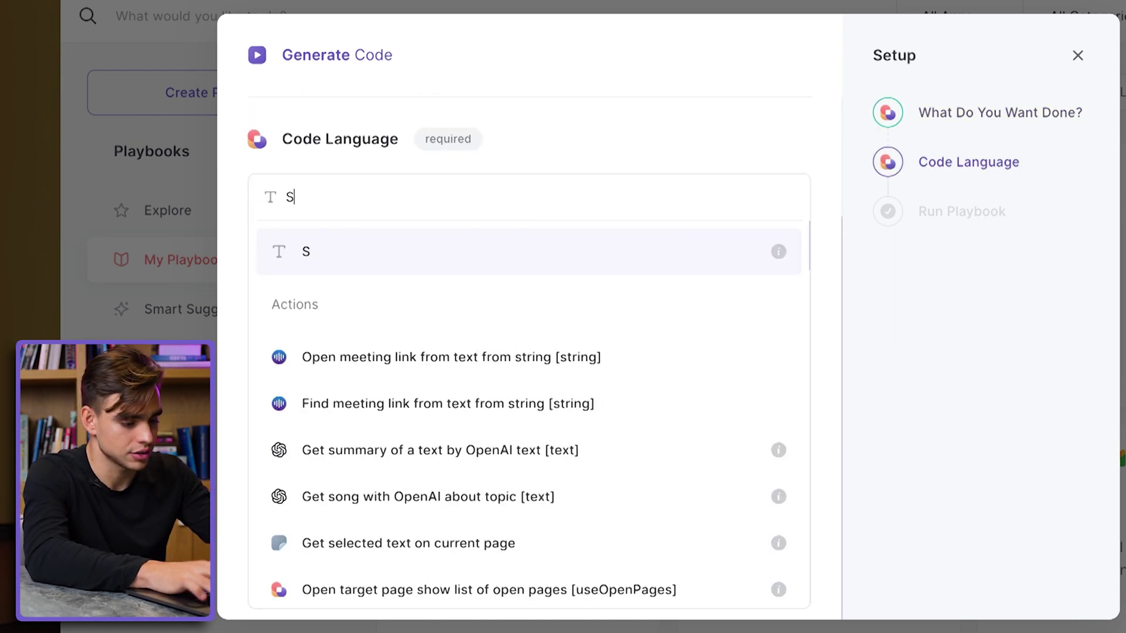
text(eet)
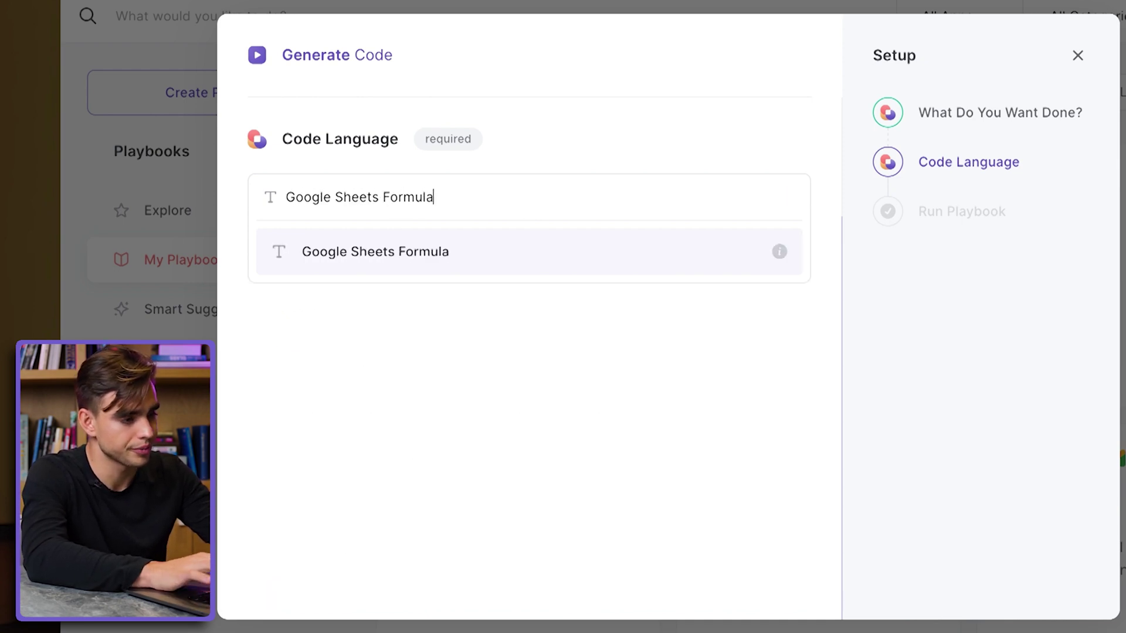
key(Return)
key(Return)
click(685, 347)
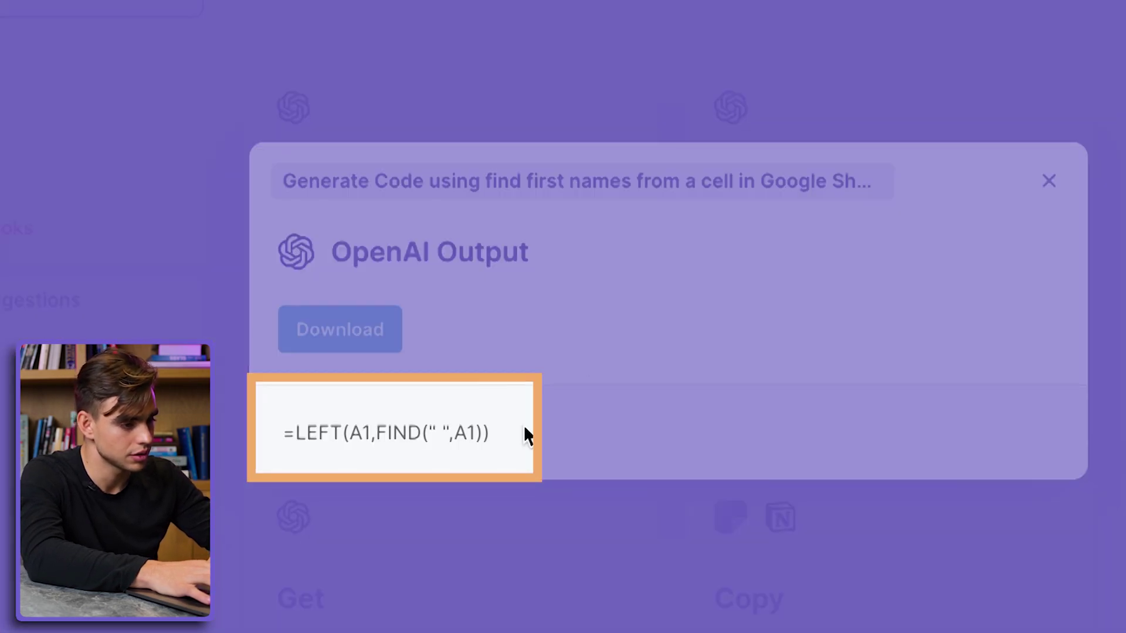
drag(525, 434, 280, 437)
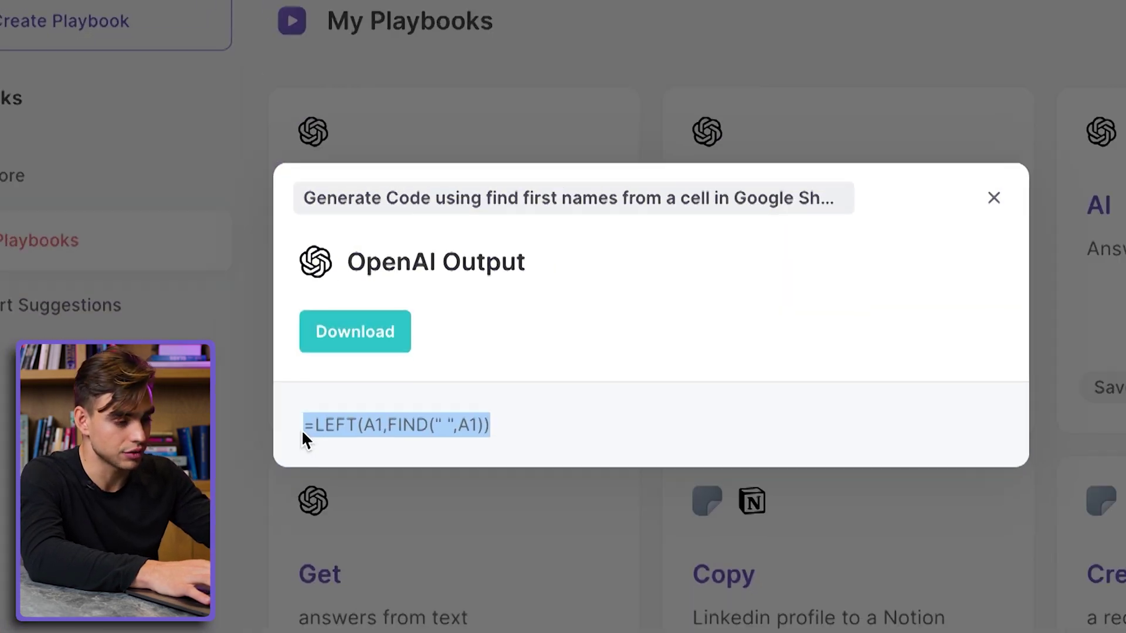
Step: Copy the generated formula and paste it into cell F2 under First Name
key(super+c)
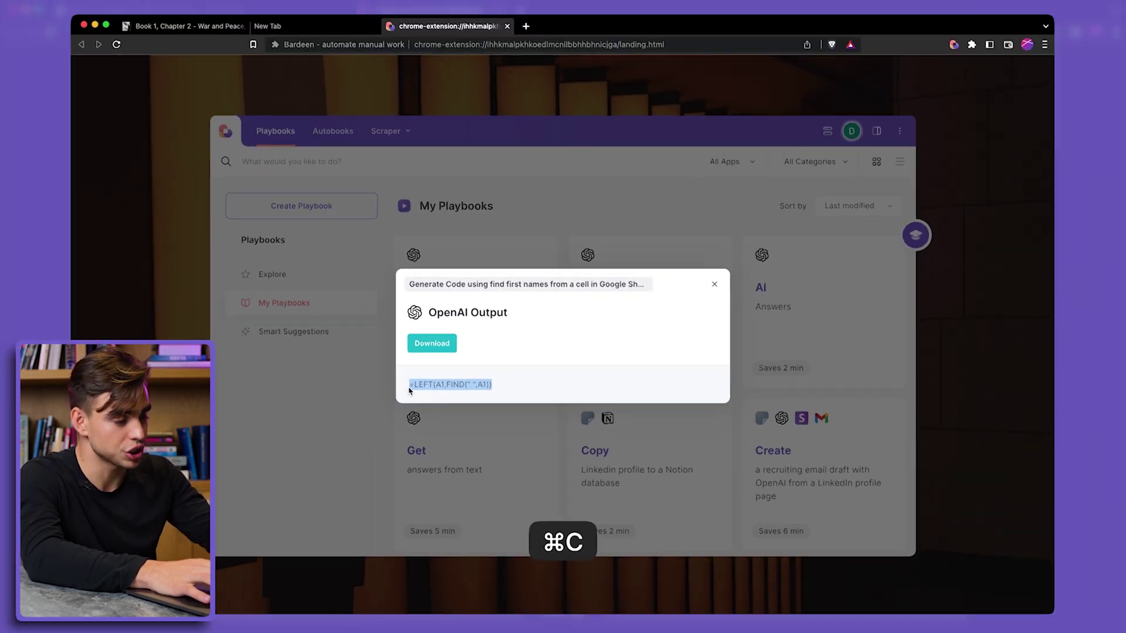
key(super+grave)
click(424, 153)
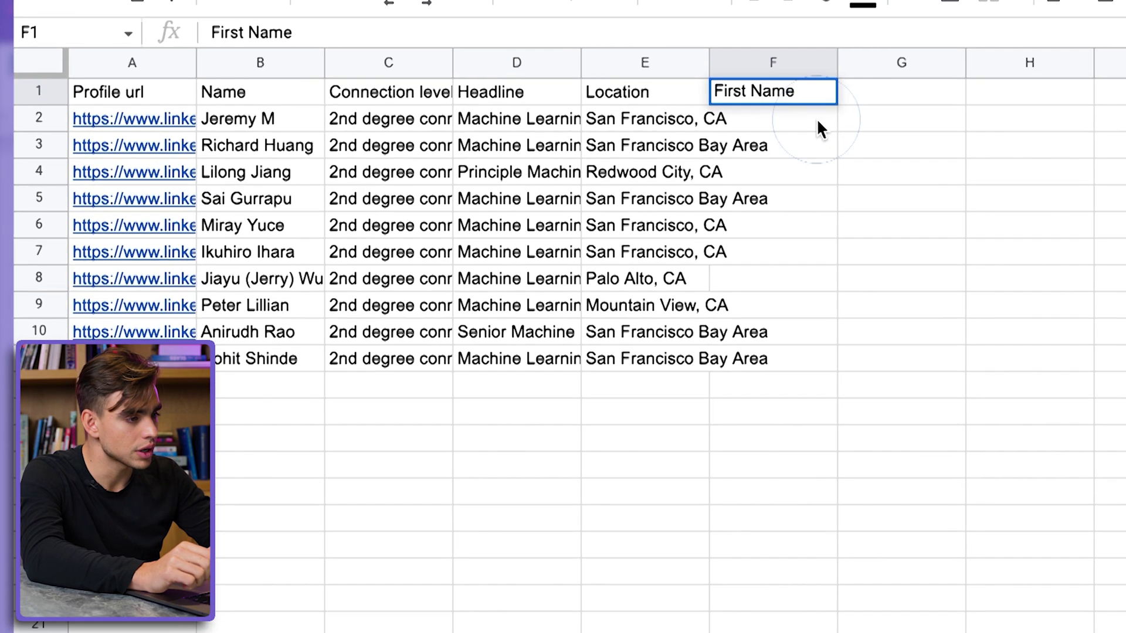
double_click(425, 153)
key(super+v)
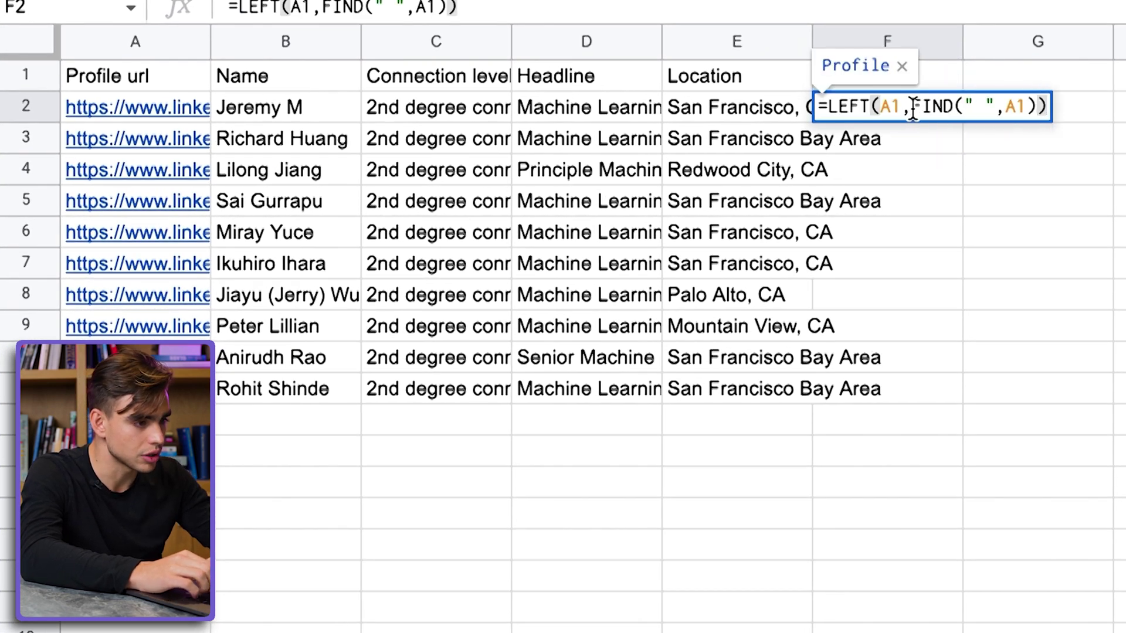
Step: Change both A1 references to B2, commit =LEFT(B2,FIND(" ",B2)), and auto-fill it down the column
click(904, 108)
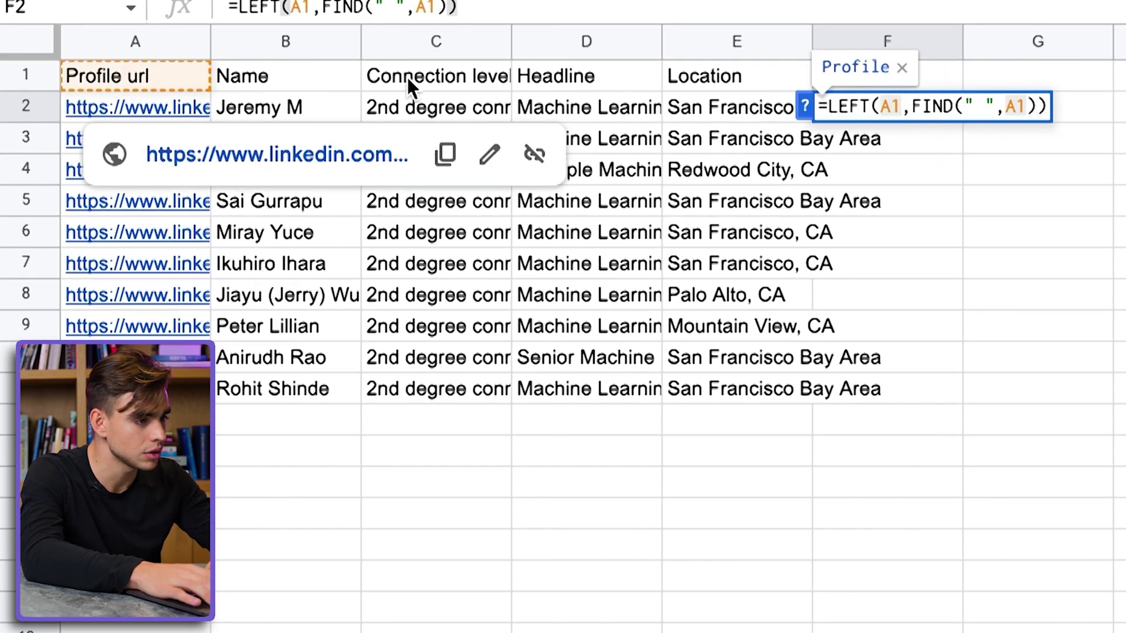
key(BackSpace)
key(BackSpace)
click(312, 107)
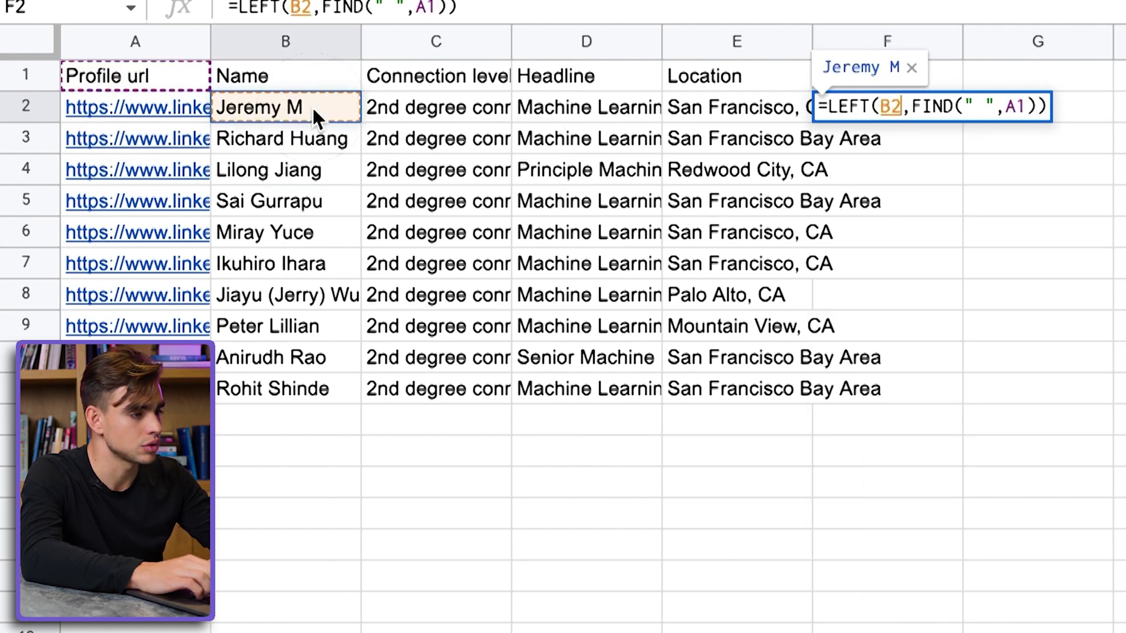
click(1021, 106)
key(BackSpace)
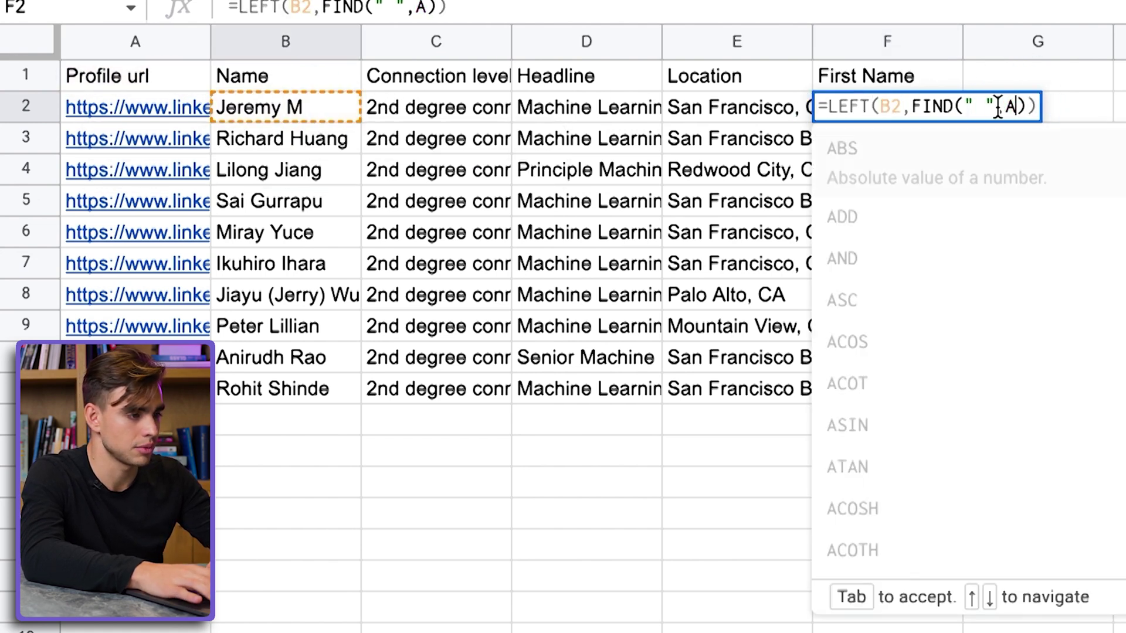
key(BackSpace)
click(301, 113)
key(Return)
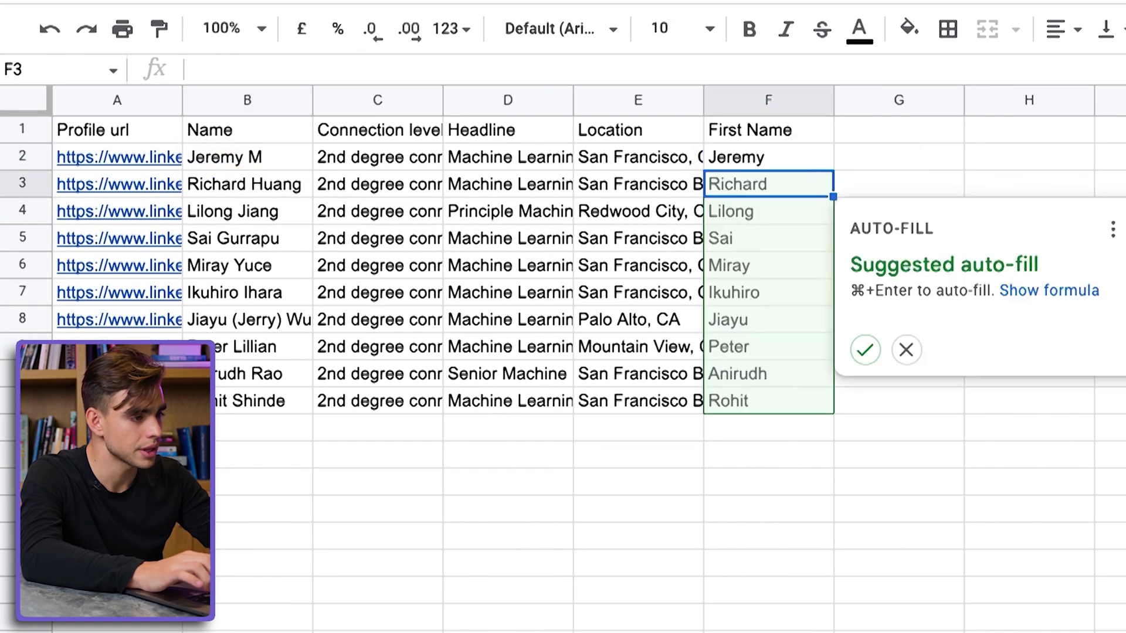
click(865, 350)
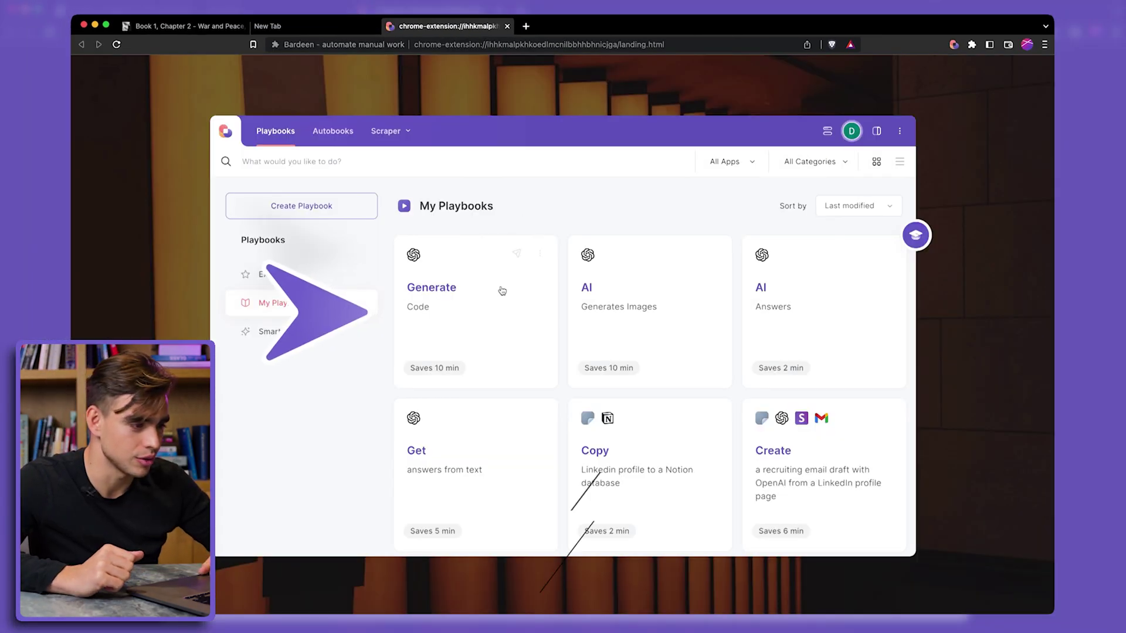
Step: Request code to extract all images from the current web page, with JavaScript as the language
click(503, 305)
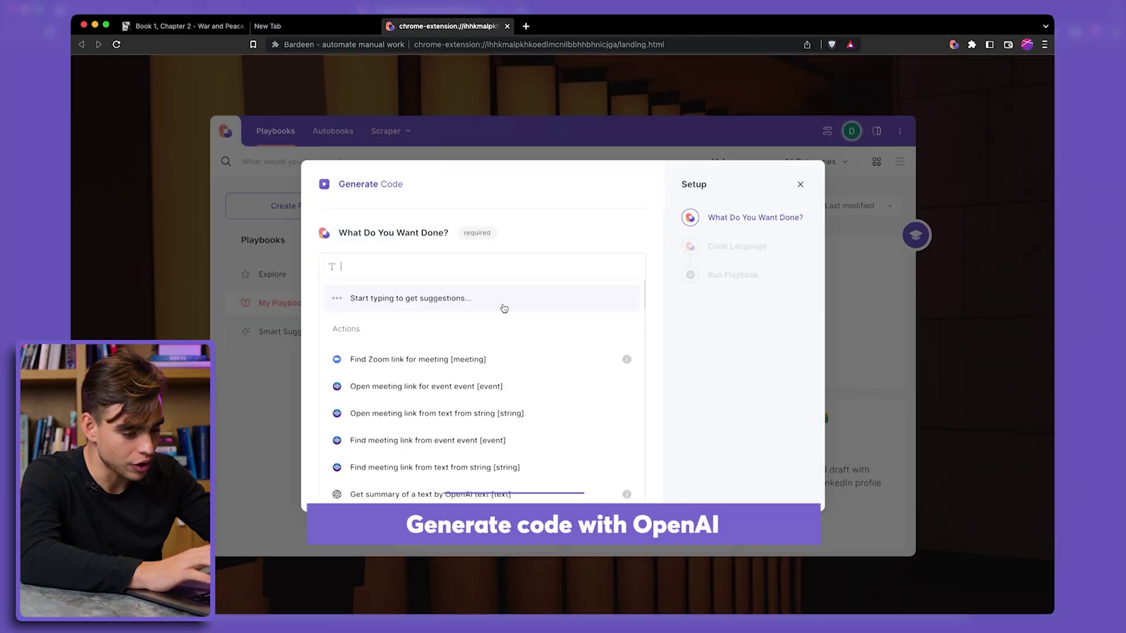
text(Extract al)
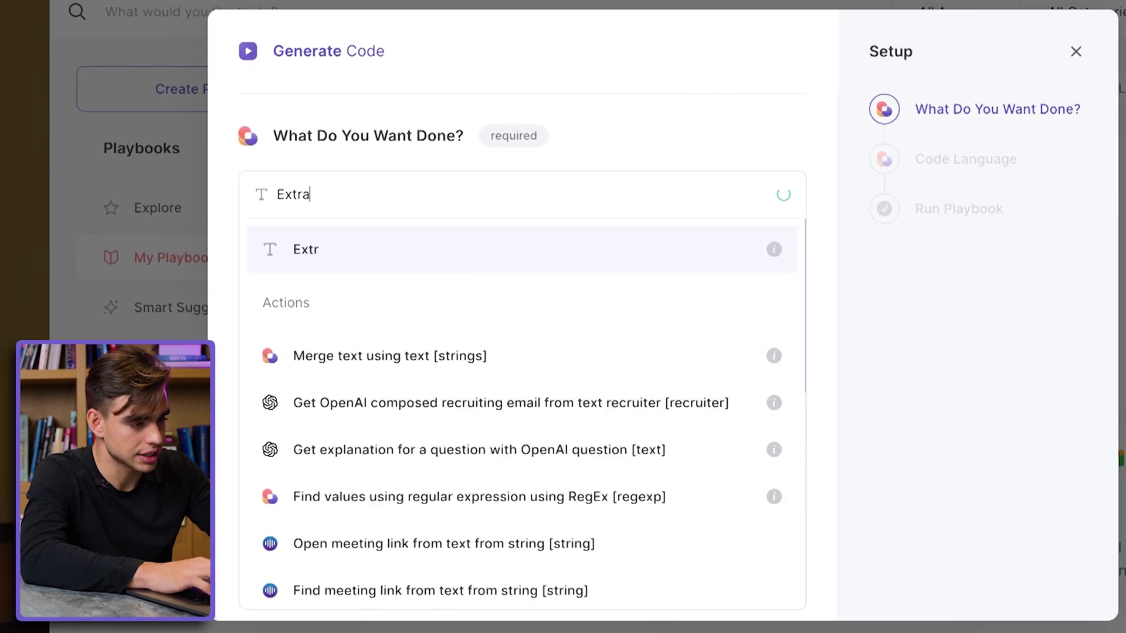
text(l images from the )
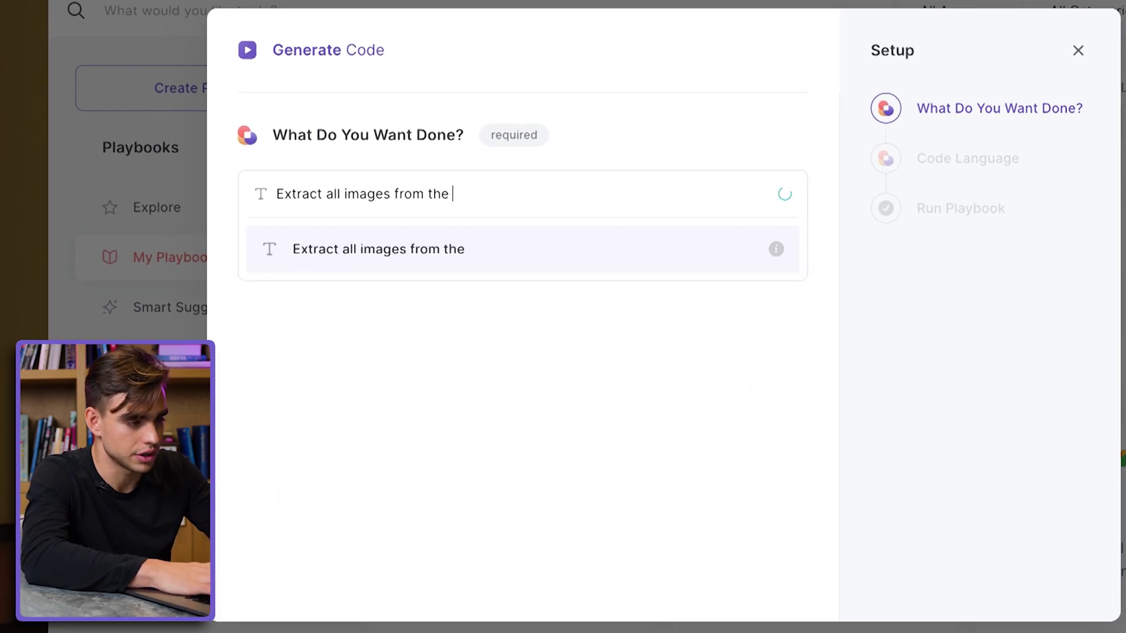
text(current web page)
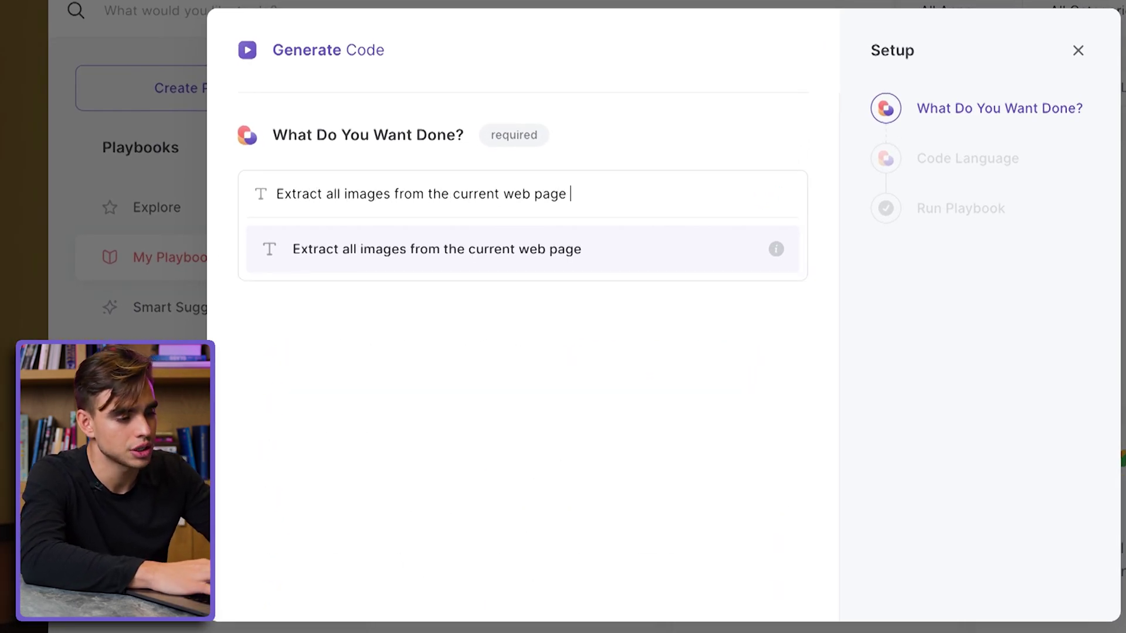
text( and output it as a string)
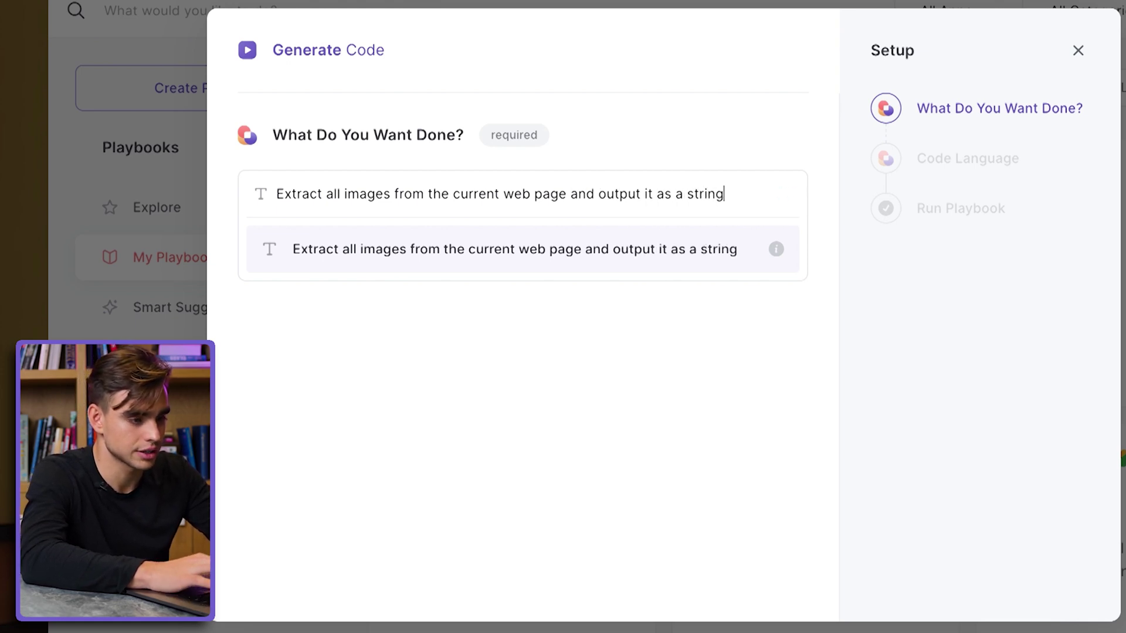
key(Return)
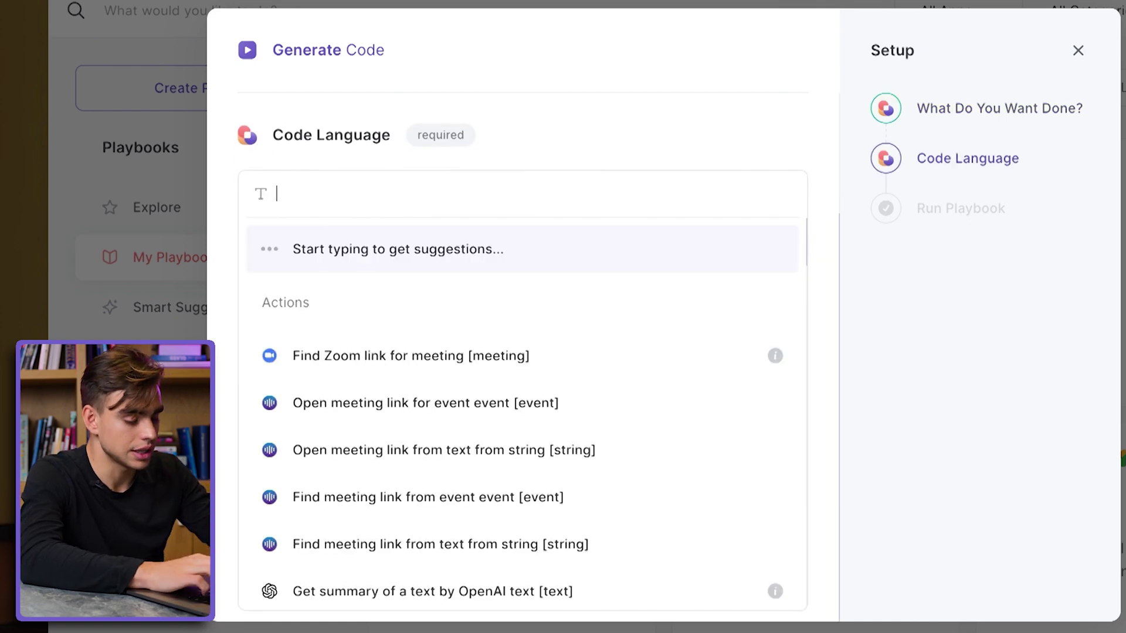
text(JavaScript)
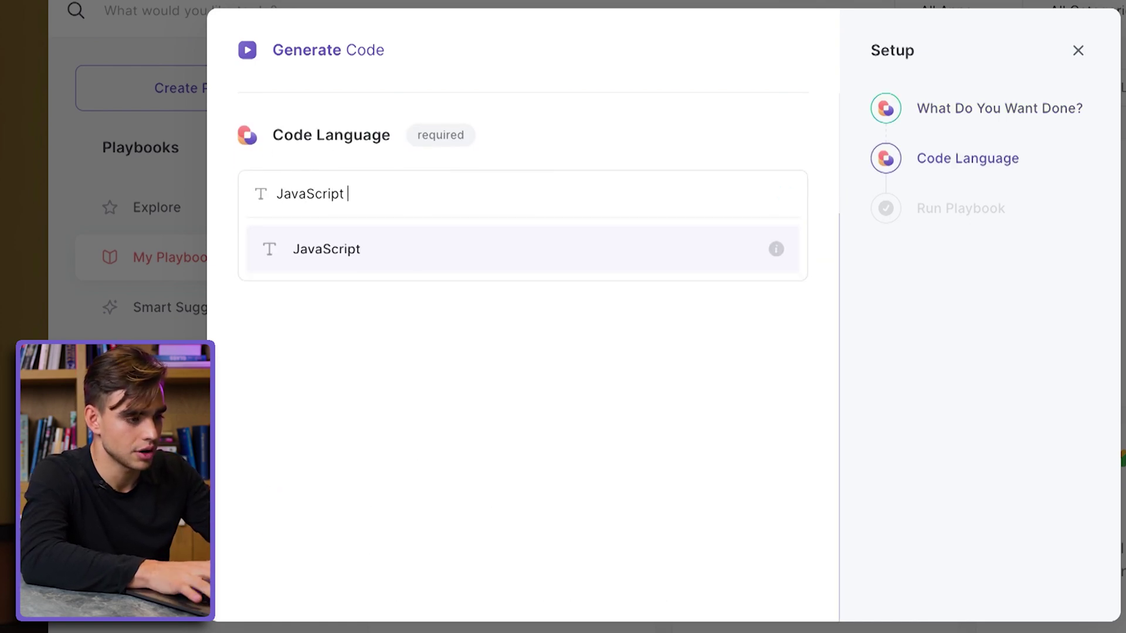
key(Return)
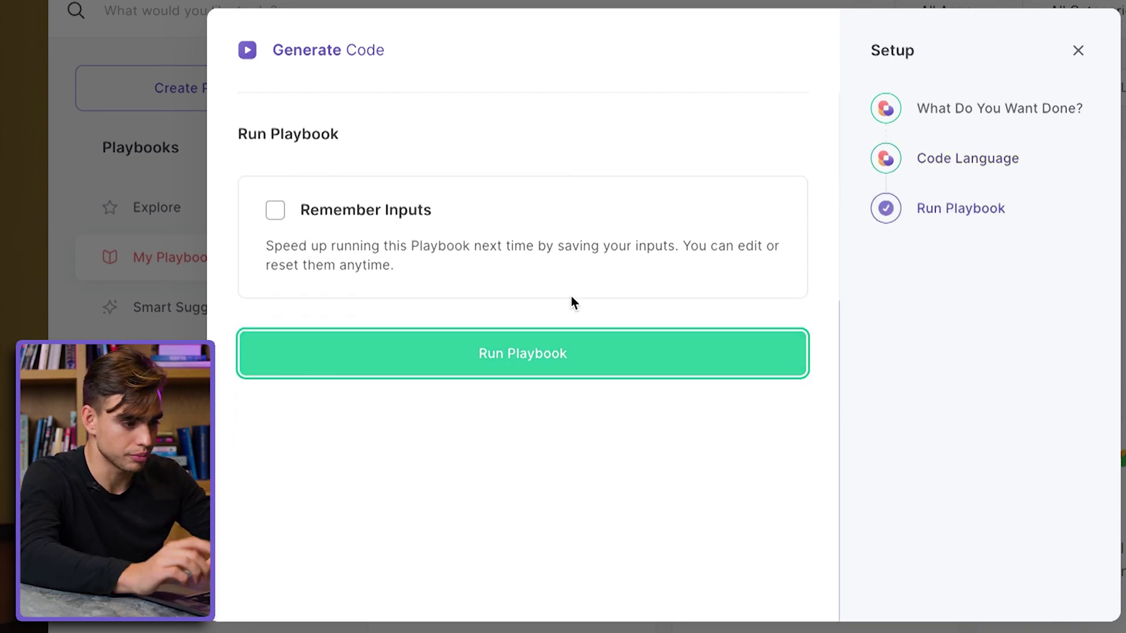
Step: Run the playbook and copy the generated JavaScript that logs every image's src
click(597, 370)
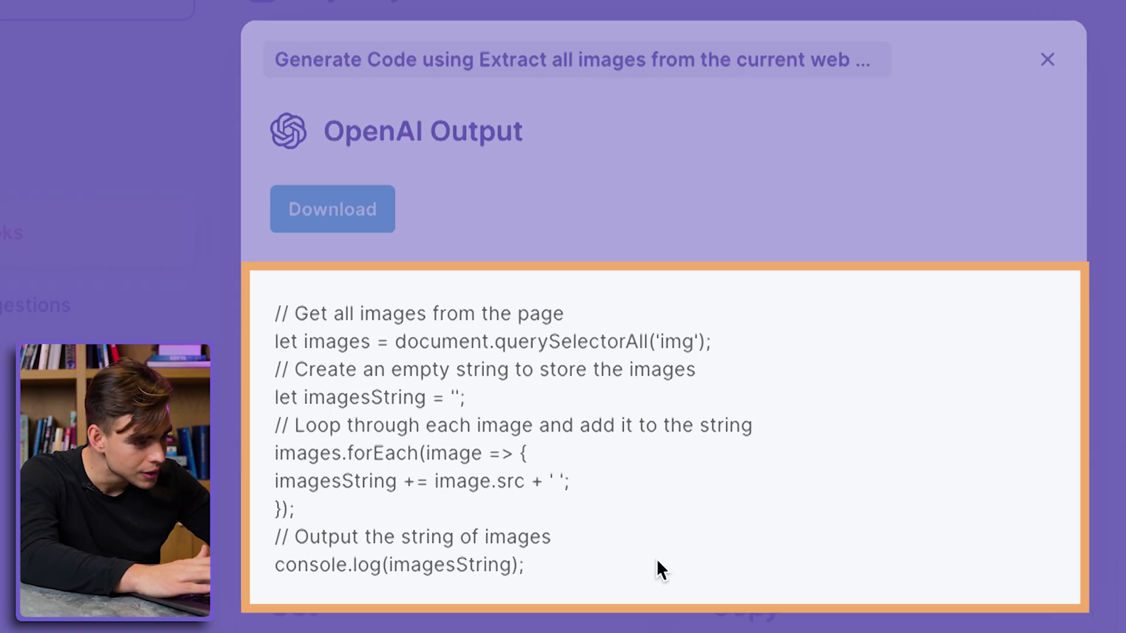
drag(645, 560, 234, 314)
key(super+c)
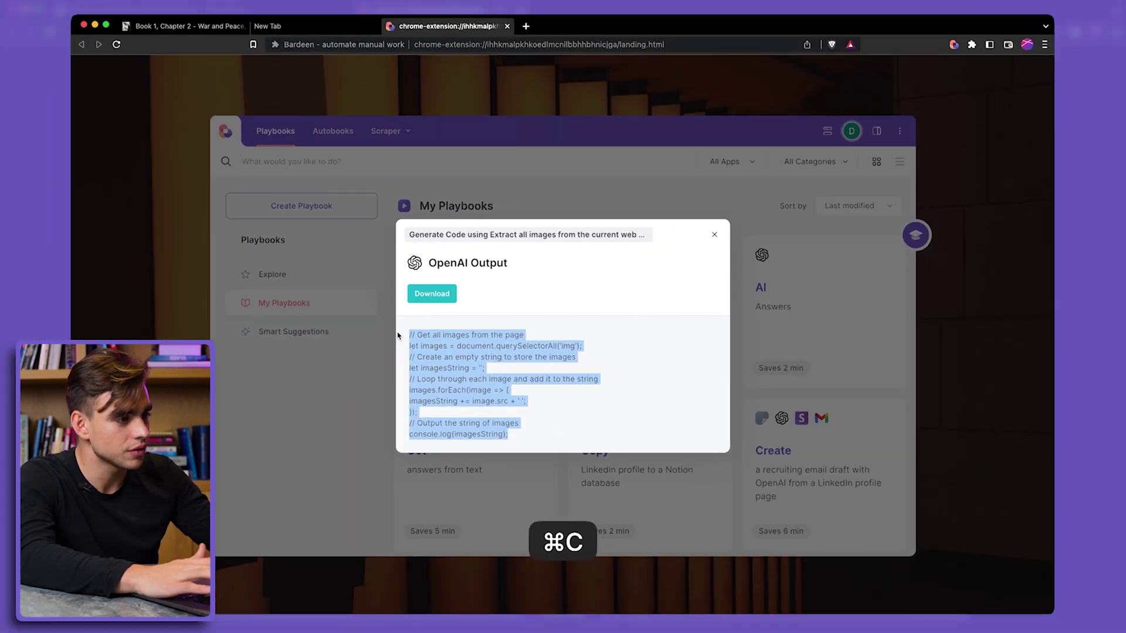
key(super+grave)
Step: Open DevTools on the LinkedIn people search results page via Inspect
click(321, 32)
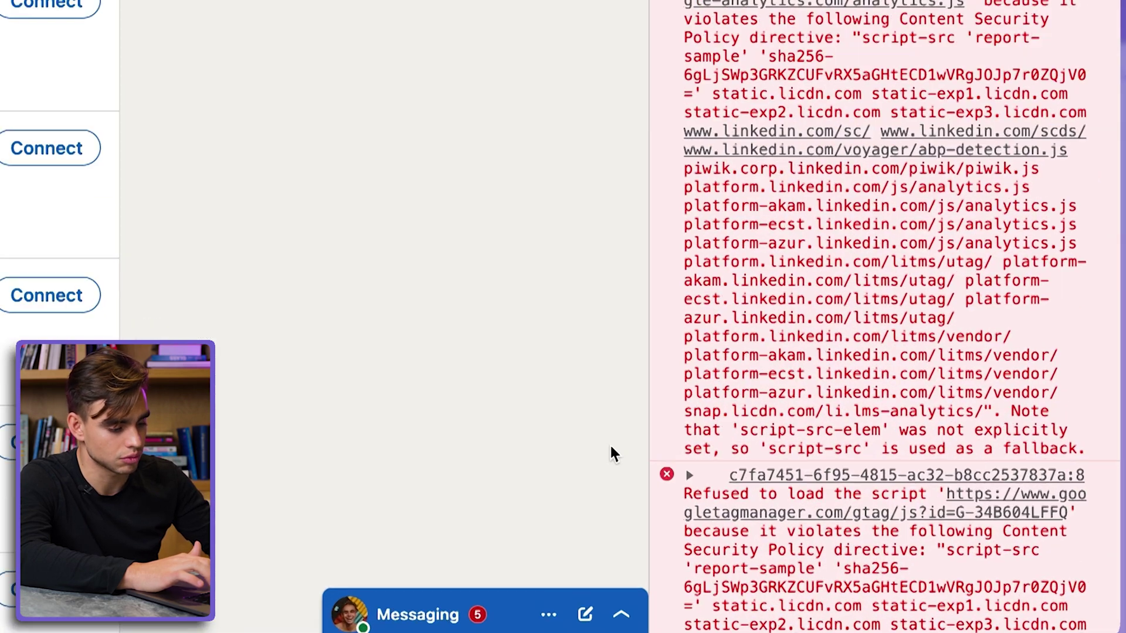
right_click(806, 525)
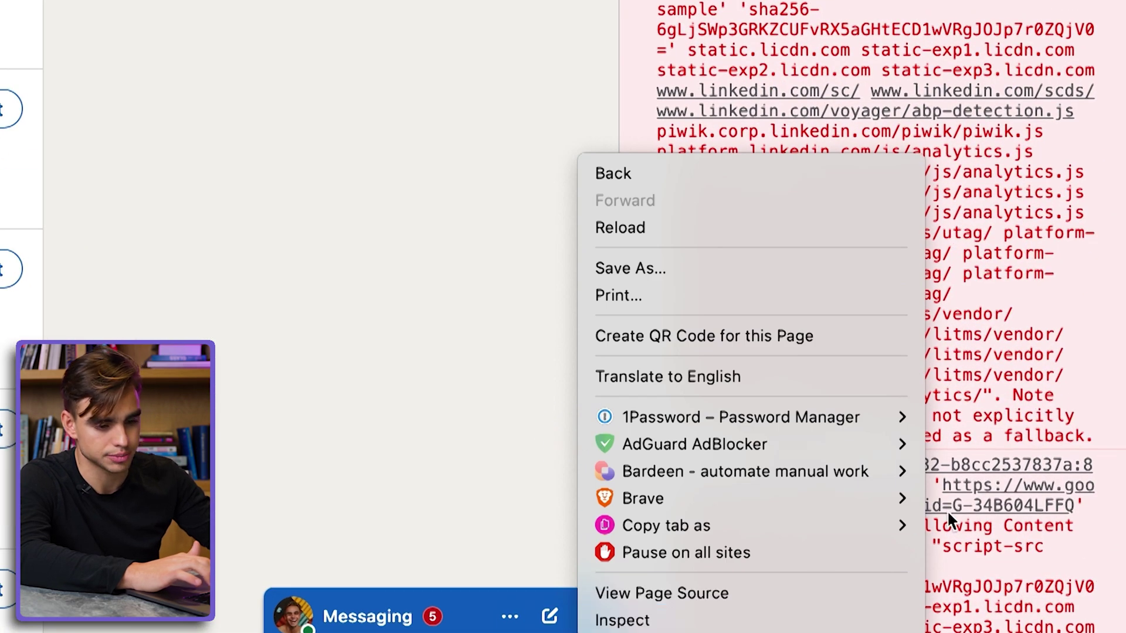
click(1005, 545)
scroll(1005, 545, down, 15)
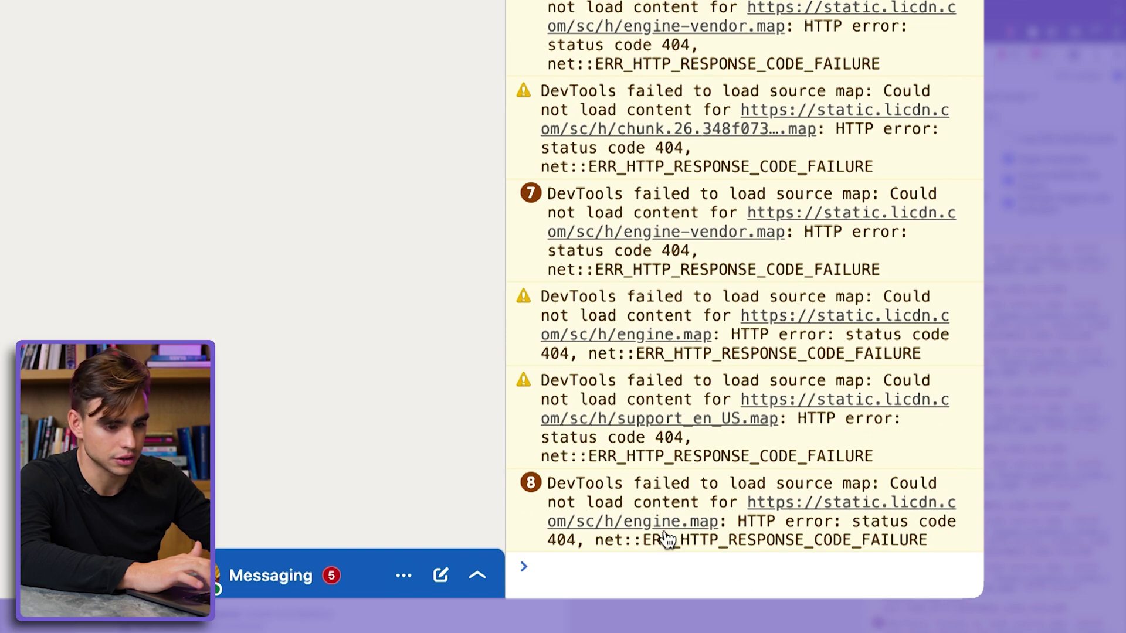
Step: Paste and run the image-extraction script in the Console to print image URLs
key(super+v)
key(Return)
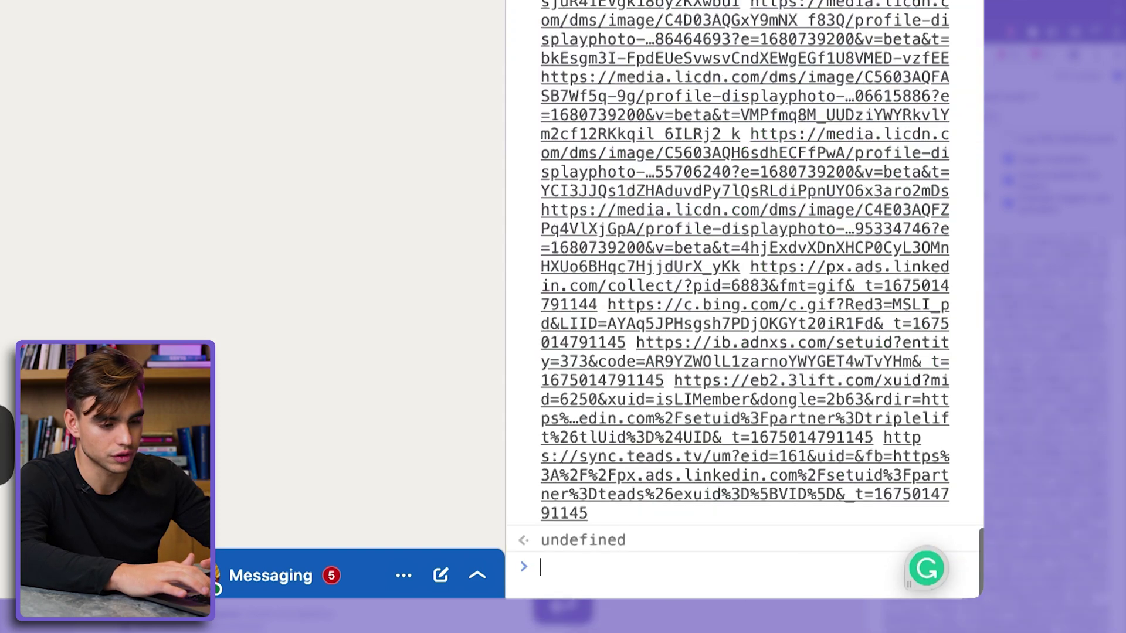
key(super+v)
key(Return)
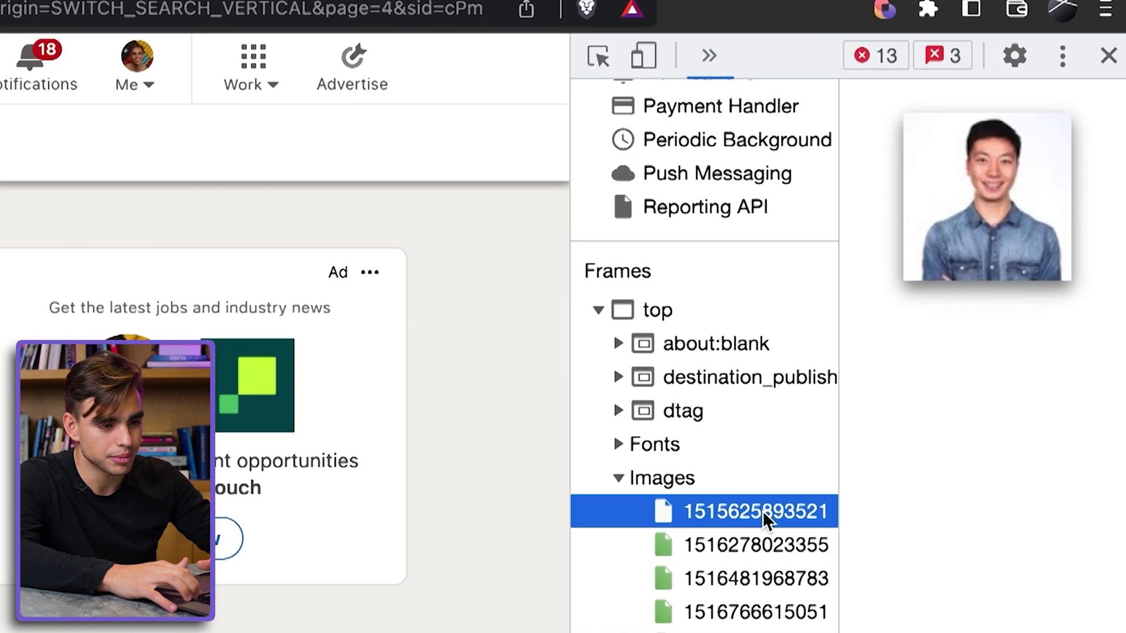
Step: Step through the page's loaded images, previewing the LinkedIn profile photos
key(Down)
key(Down)
key(Down)
key(Up)
key(Down)
key(Down)
key(Down)
key(Down)
key(Down)
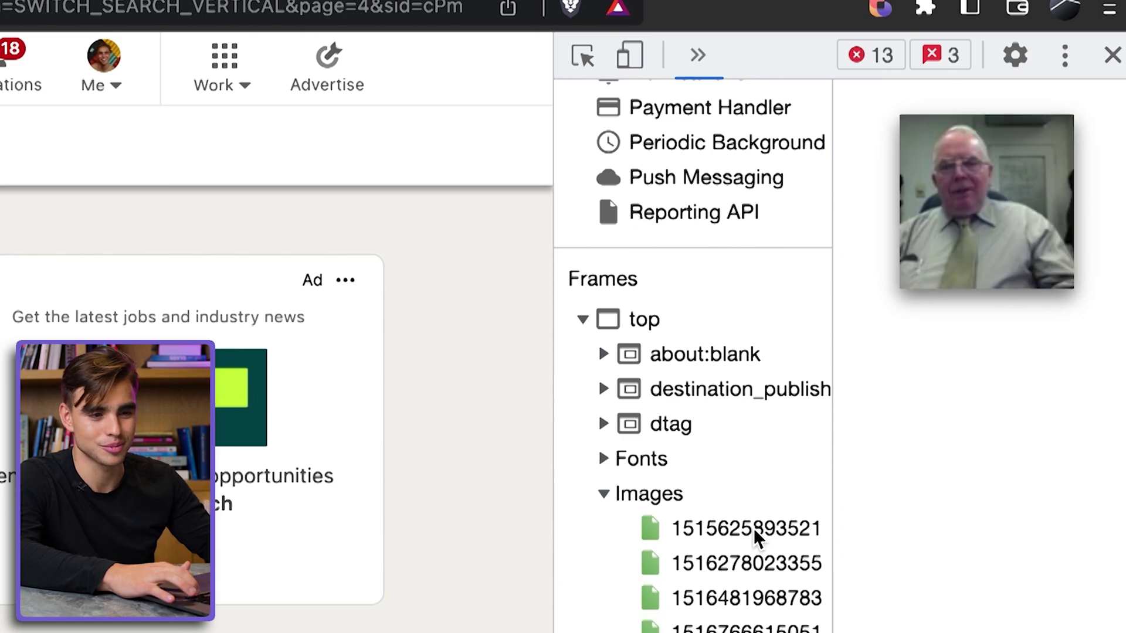